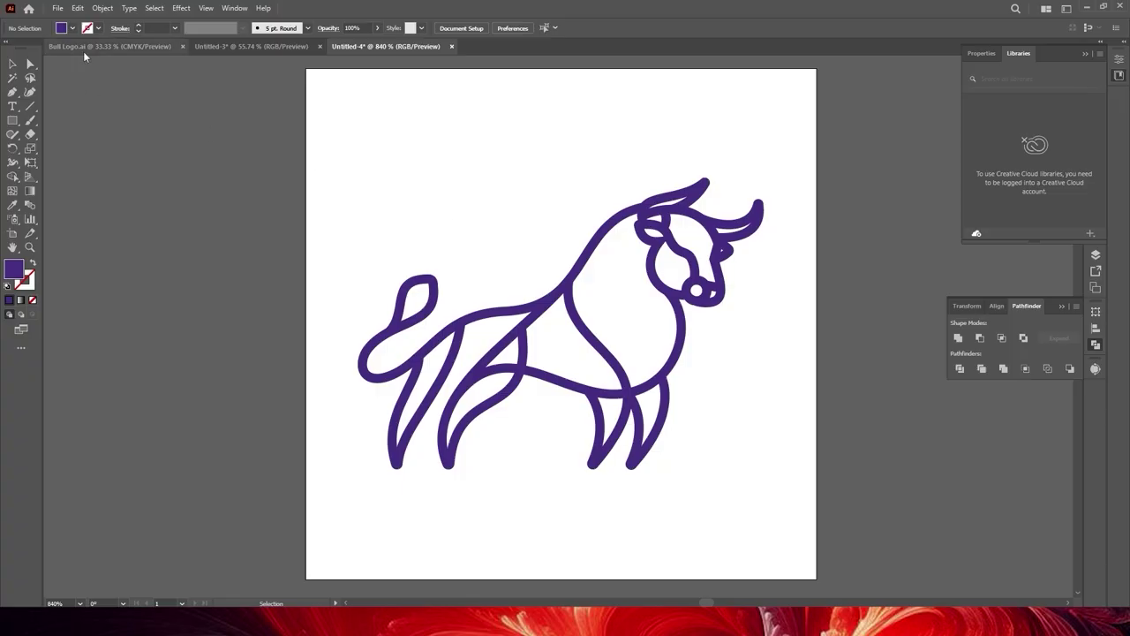
Step: Switch to Bull Logo.ai and zoom over its bull logos on white, charcoal and purple backgrounds
click(84, 49)
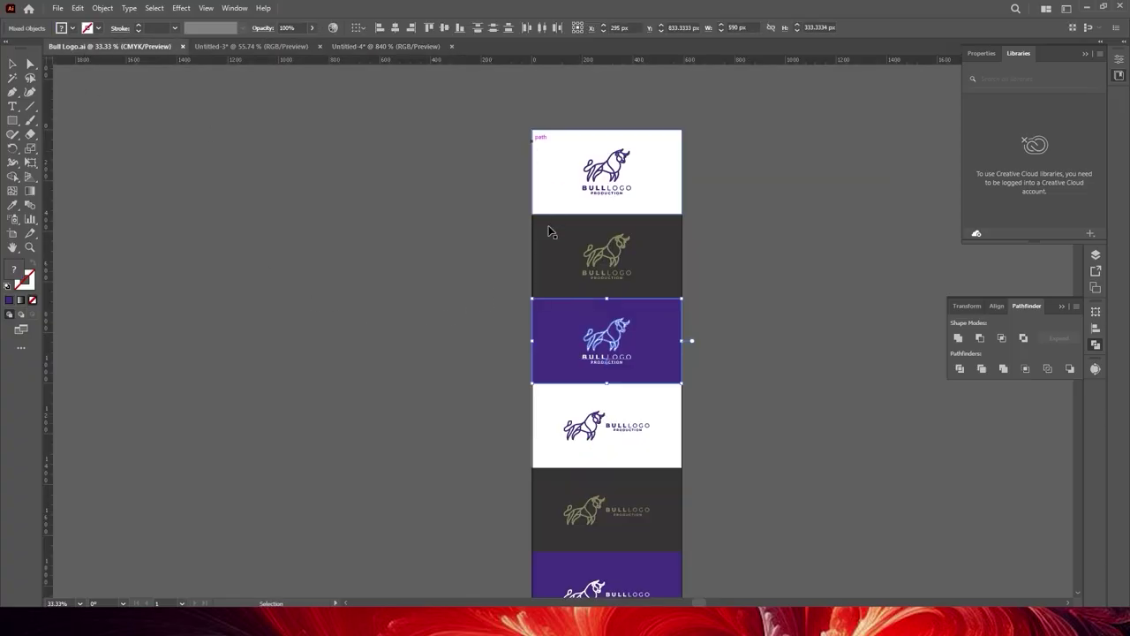
click(367, 230)
scroll(545, 227, down, 2)
scroll(630, 285, up, 3)
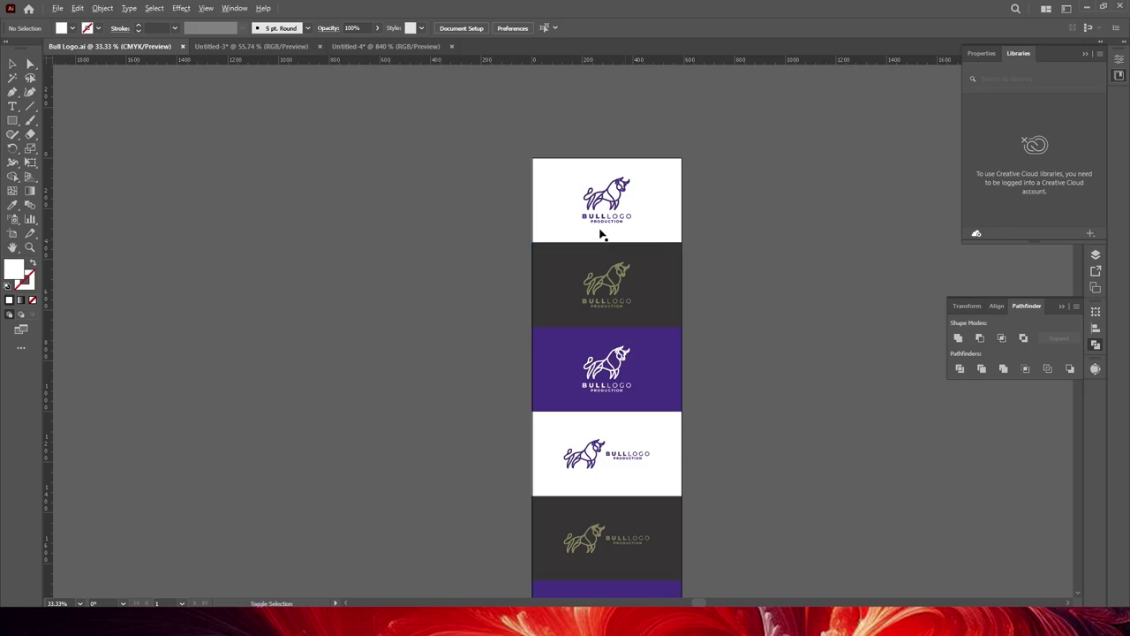
scroll(667, 237, up, 5)
scroll(676, 247, up, 2)
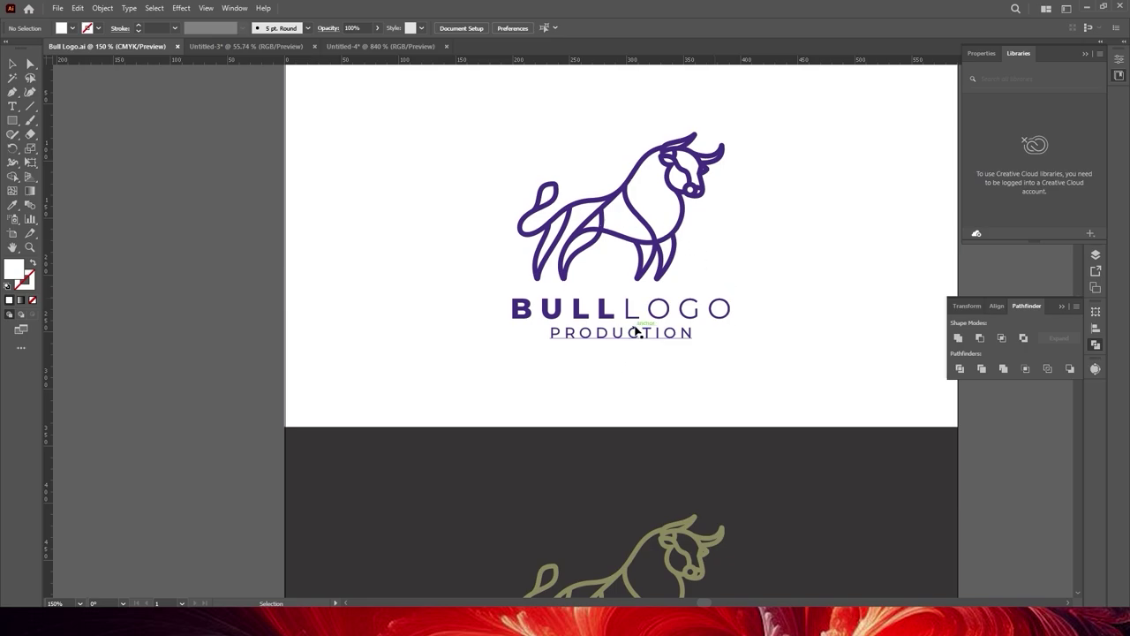
alt+scroll(497, 306, down, 3)
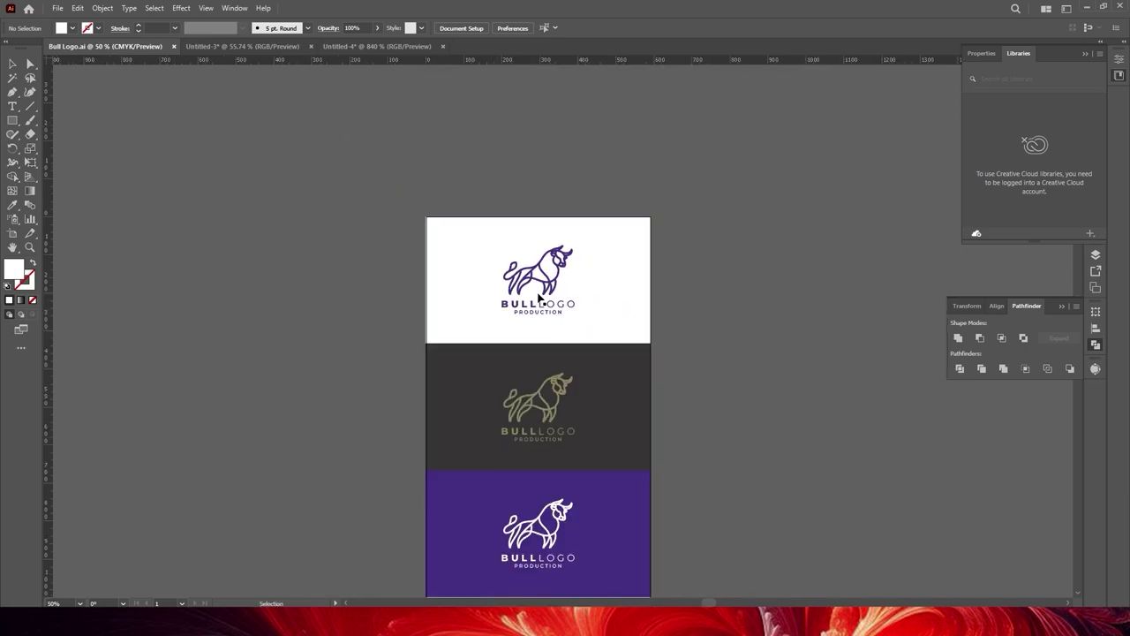
scroll(547, 294, down, 1)
scroll(552, 291, down, 1)
scroll(556, 291, down, 1)
Step: Create a new document 590 px wide and 2000 px tall in CMYK Color mode
alt+scroll(556, 292, up, 1)
click(58, 8)
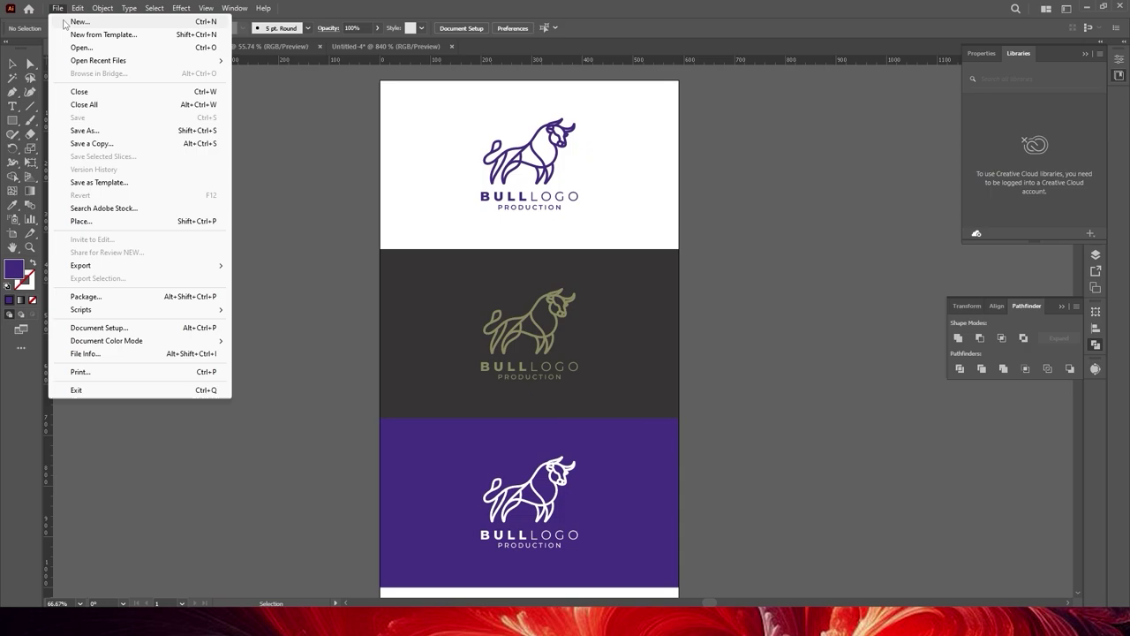
click(71, 22)
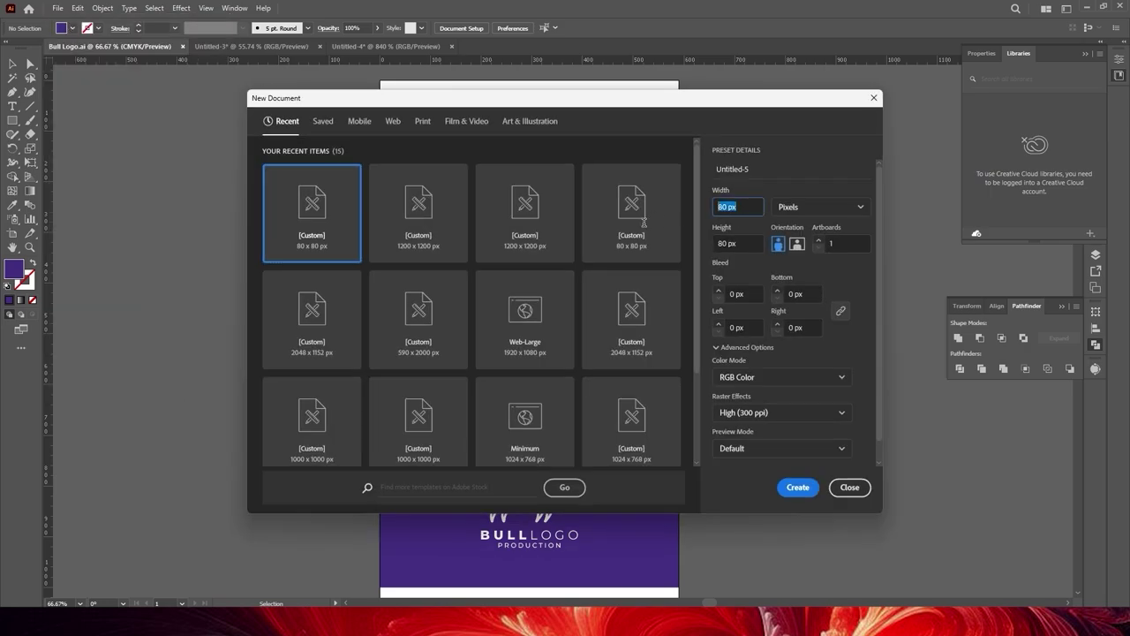
text(590)
key(Tab)
text(2)
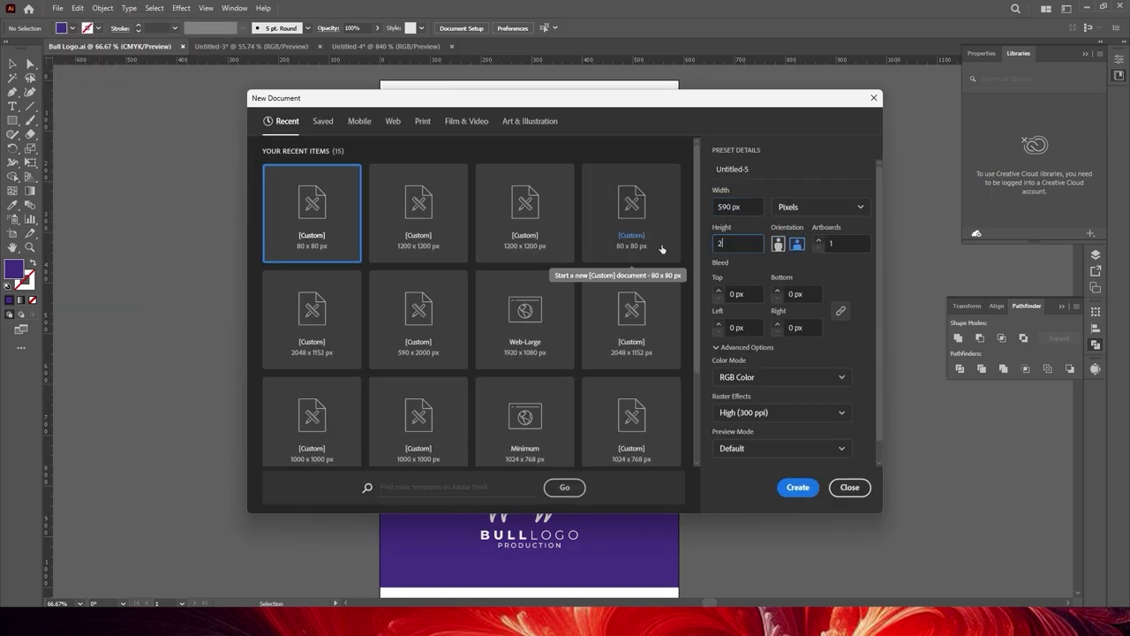
text(000)
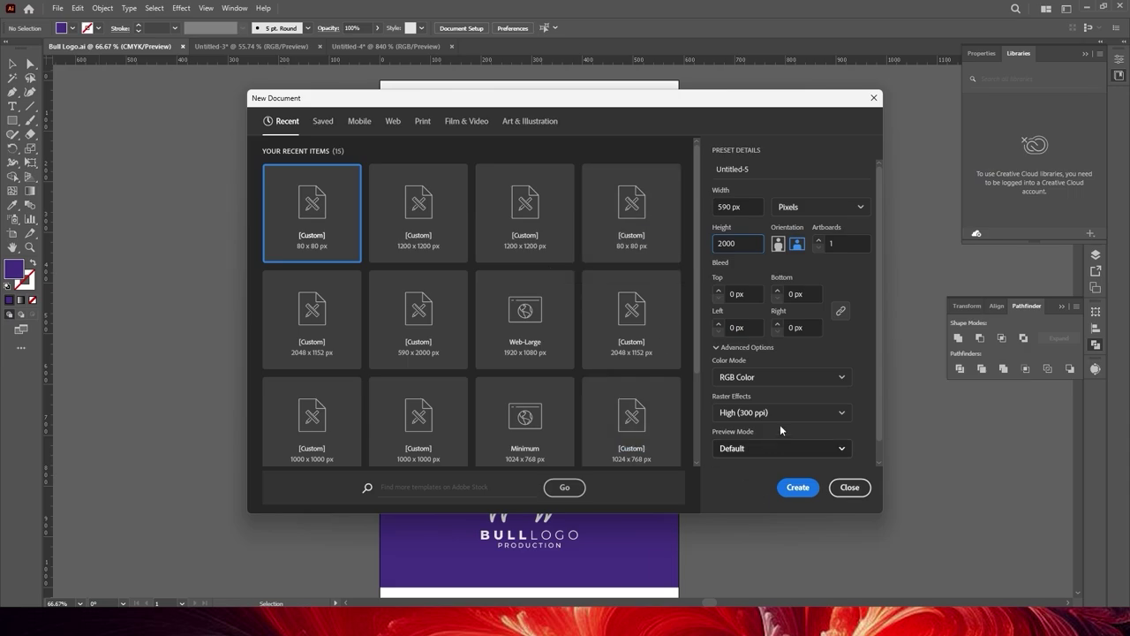
click(779, 379)
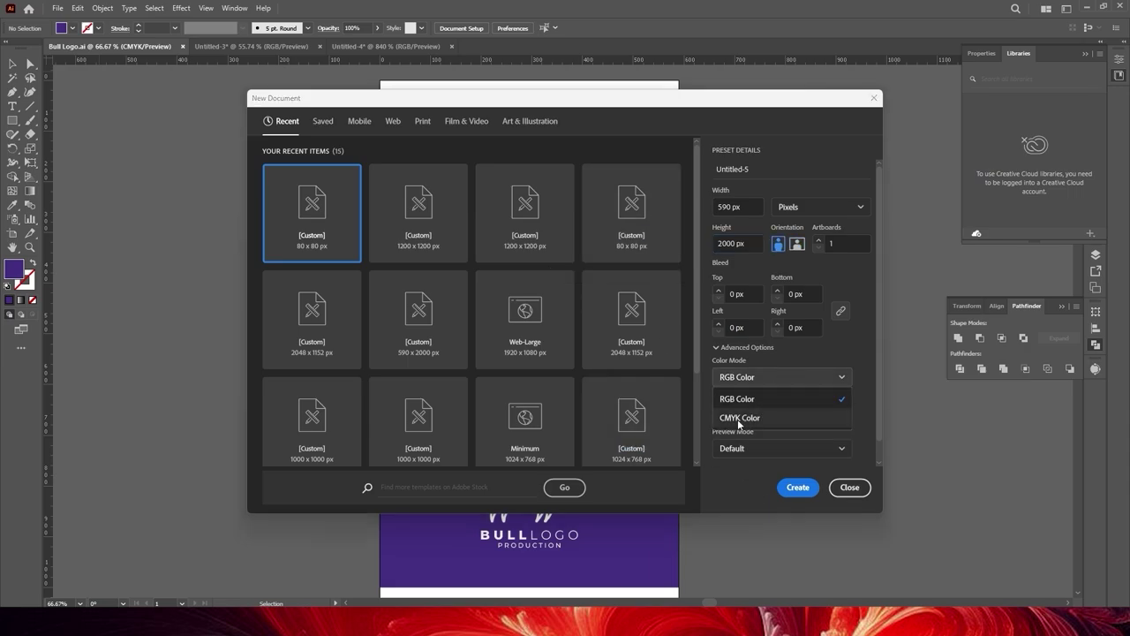
click(738, 417)
click(798, 487)
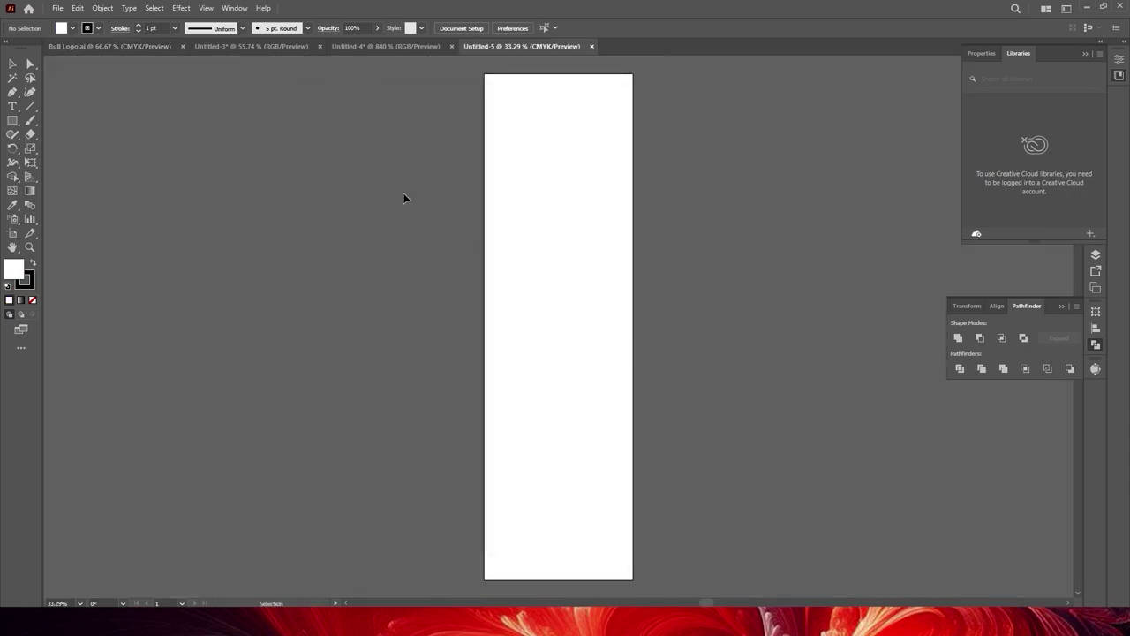
Step: Select all the logo artwork in Bull Logo.ai and drag it into the new Untitled-5 document
click(134, 46)
scroll(668, 492, up, 1)
scroll(634, 483, down, 3)
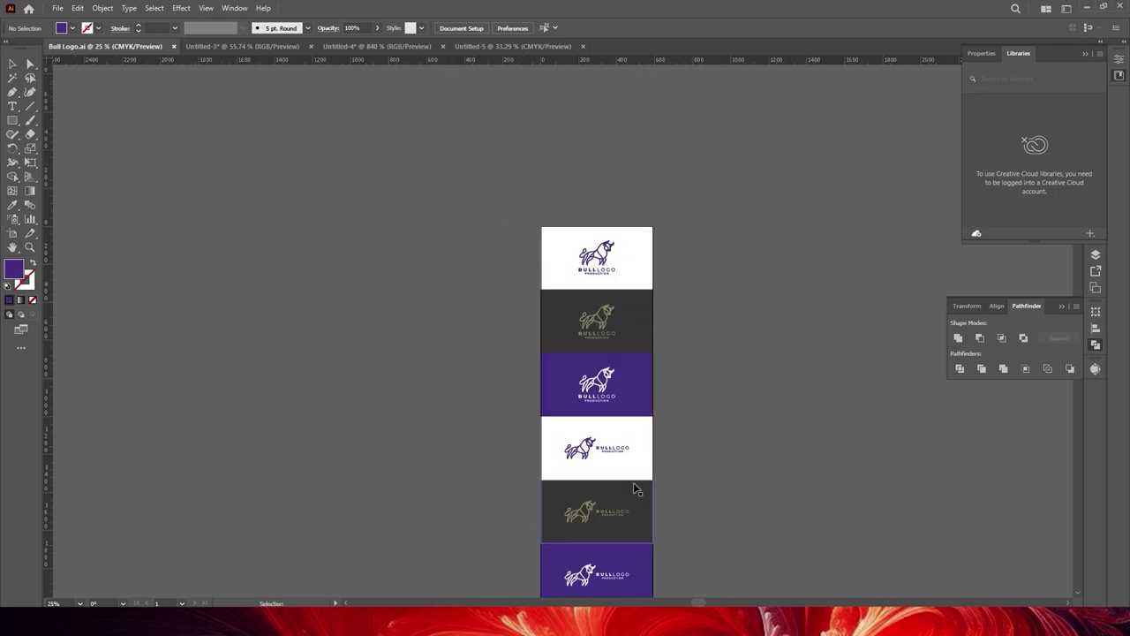
scroll(681, 477, down, 1)
scroll(681, 477, down, 1)
key(ctrl+a)
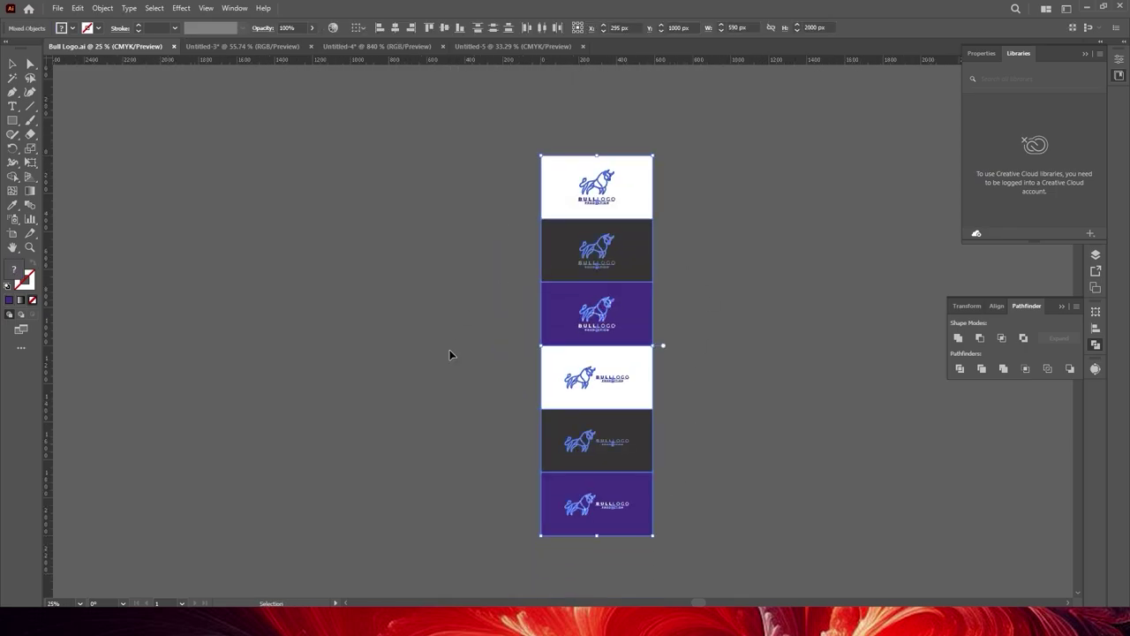
right_click(593, 256)
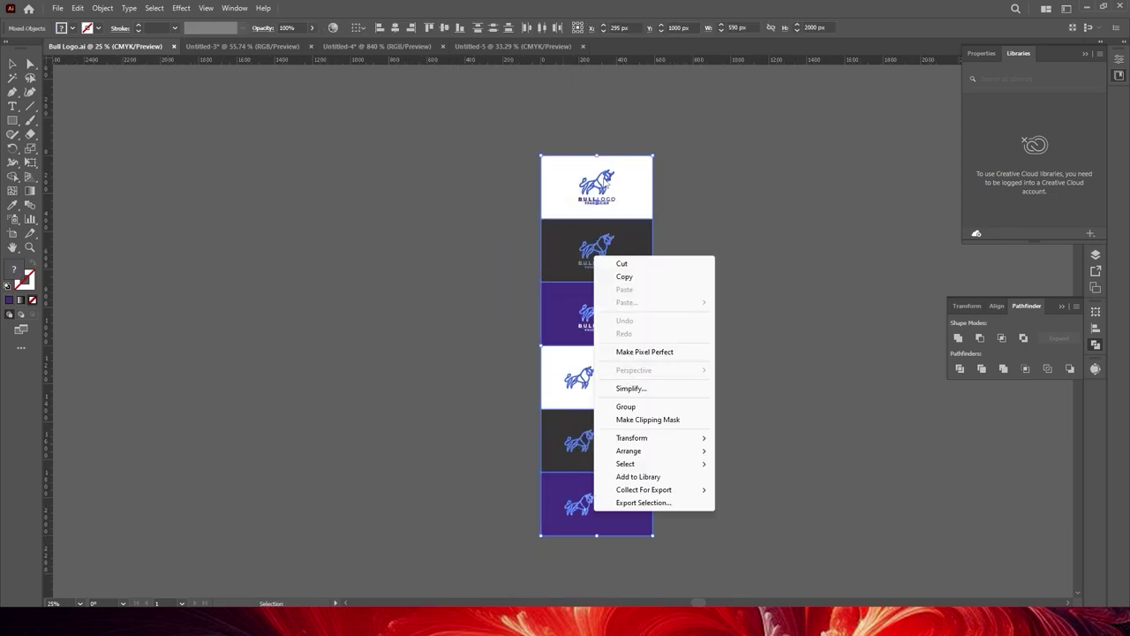
click(607, 181)
mouse_move(607, 181)
mouse_down()
mouse_move(575, 226)
mouse_move(566, 177)
mouse_up()
Step: Group the placed logos and align the group to the artboard top
right_click(578, 177)
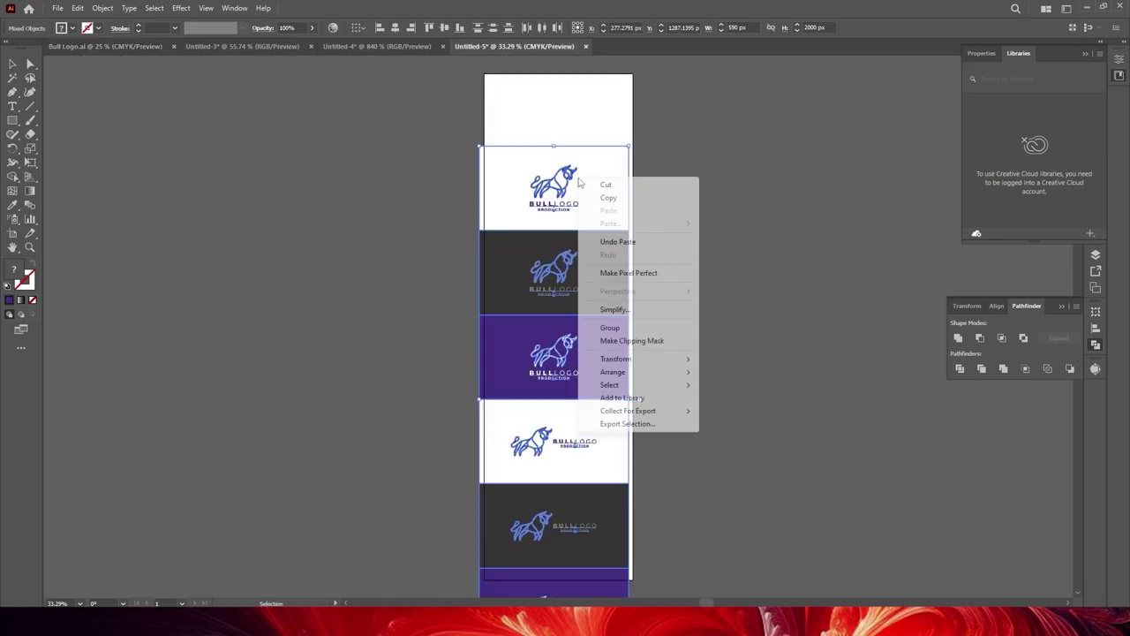
click(616, 325)
click(415, 28)
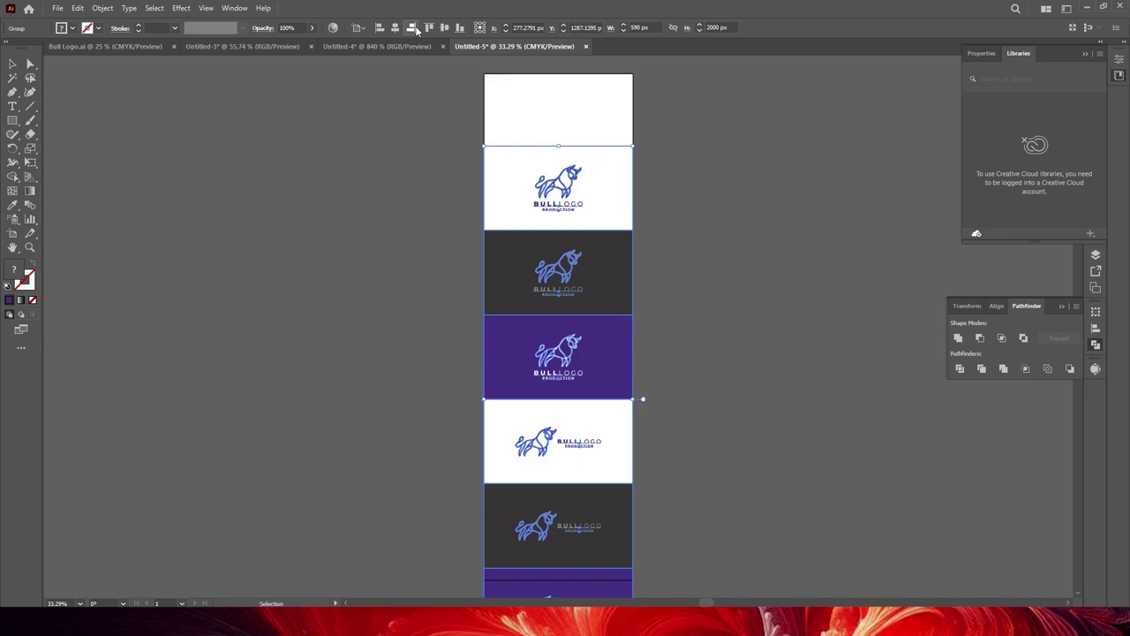
click(444, 28)
click(731, 369)
Step: Ungroup the logo stack into separate panels and select the top panel's background rectangle
scroll(731, 369, up, 2)
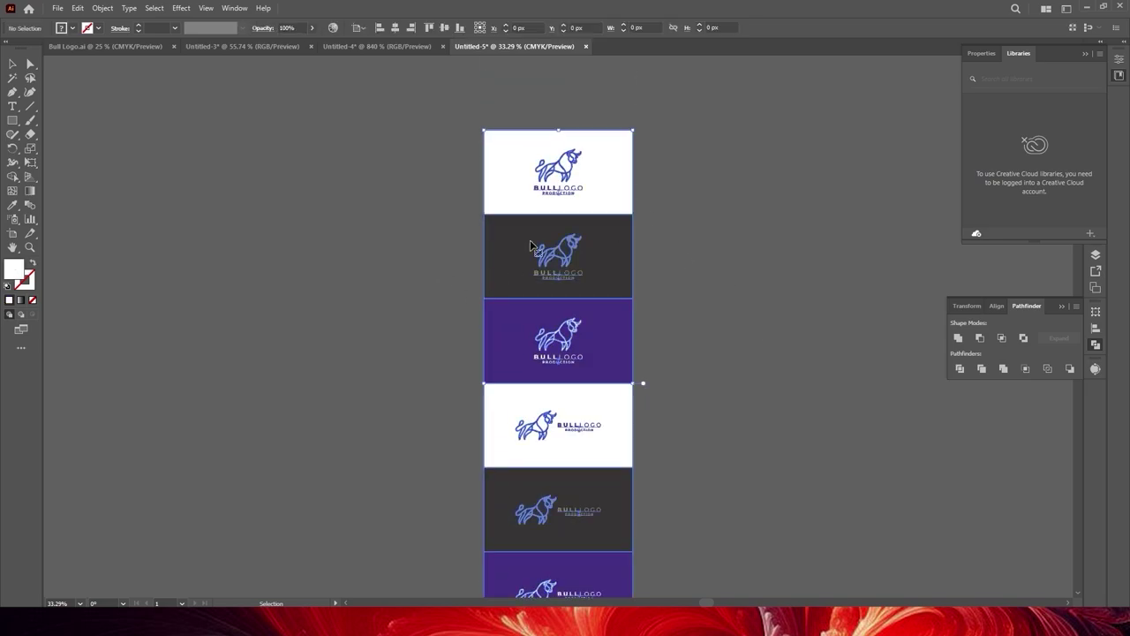
click(530, 245)
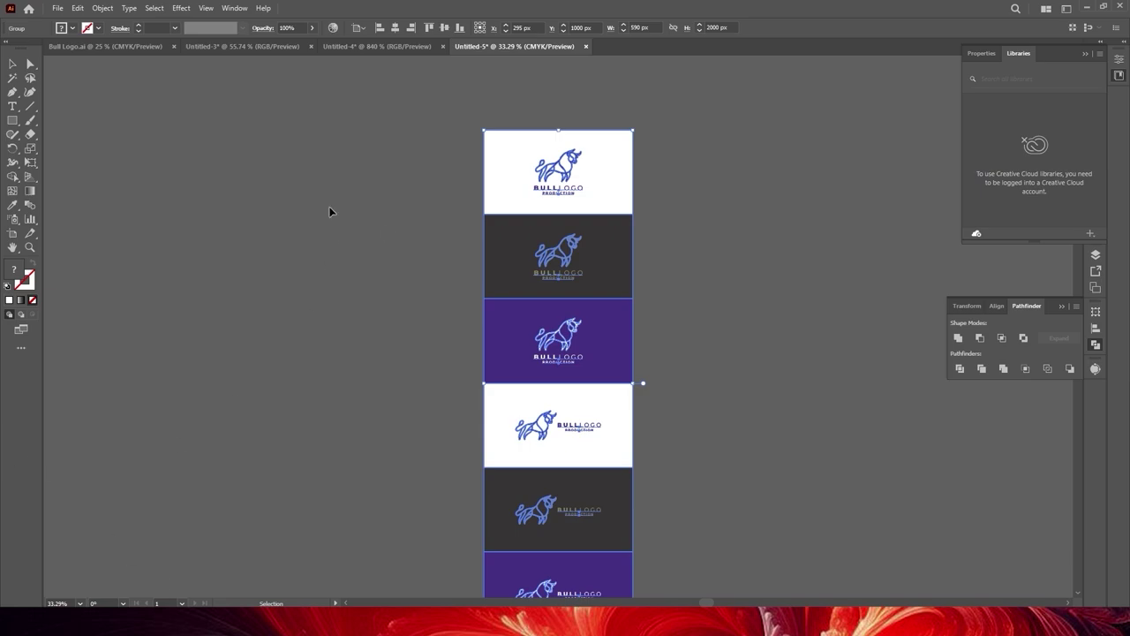
right_click(575, 202)
click(624, 362)
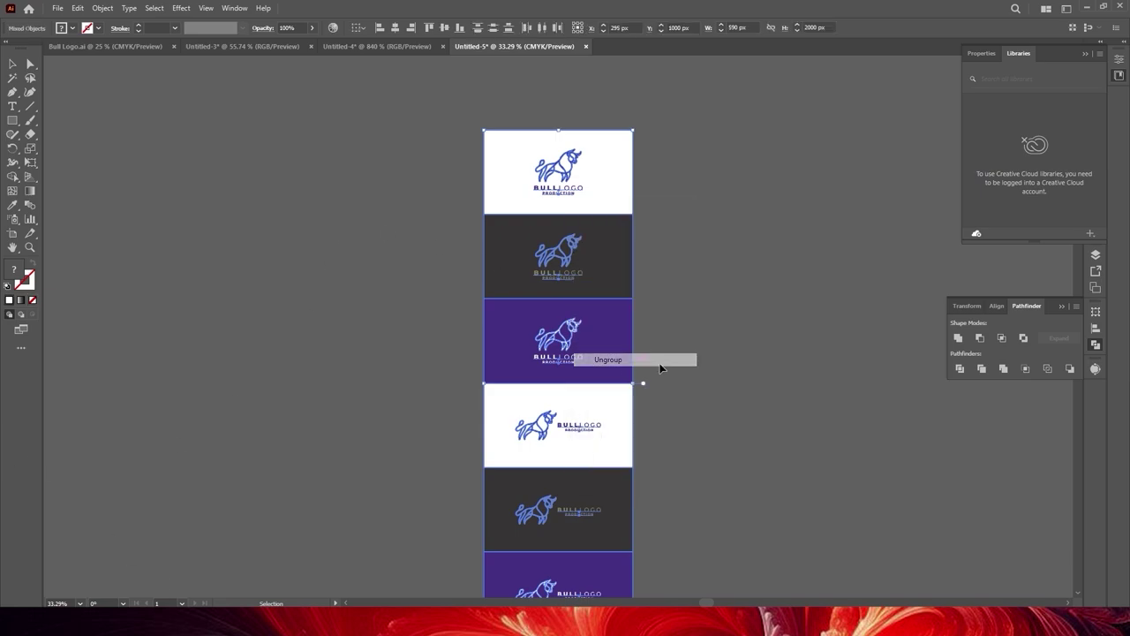
click(586, 209)
click(565, 174)
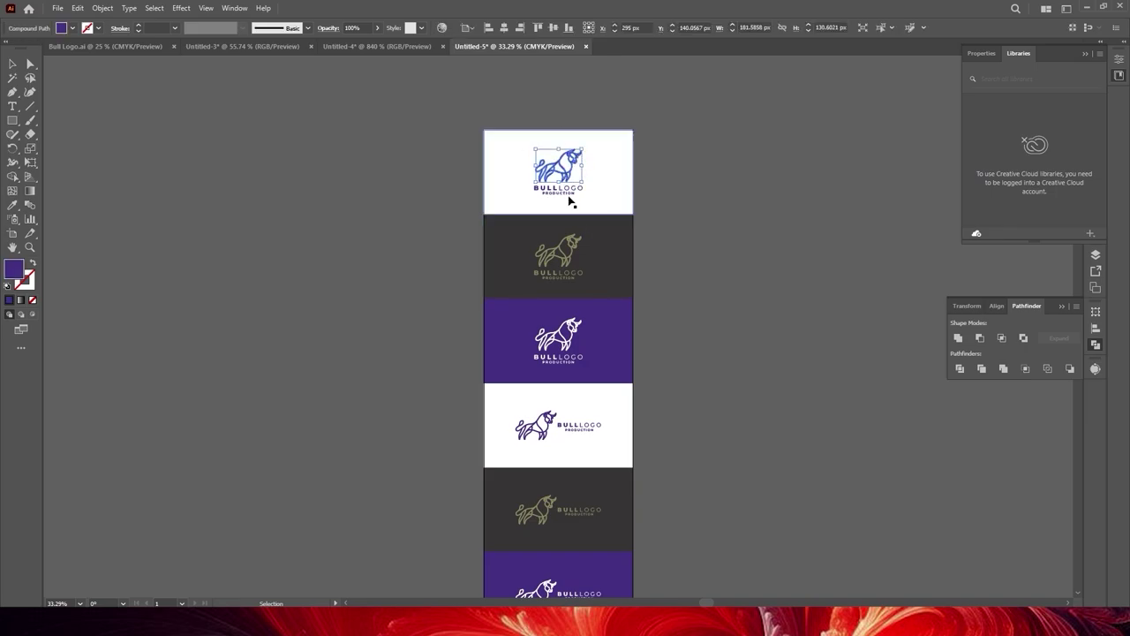
click(565, 188)
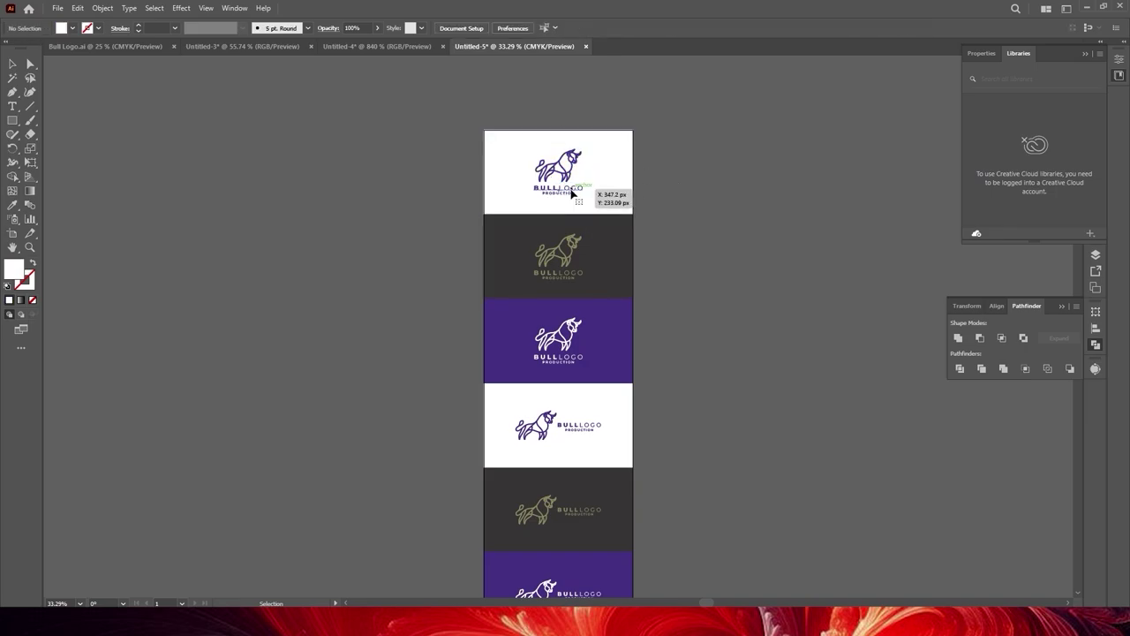
scroll(565, 188, up, 3)
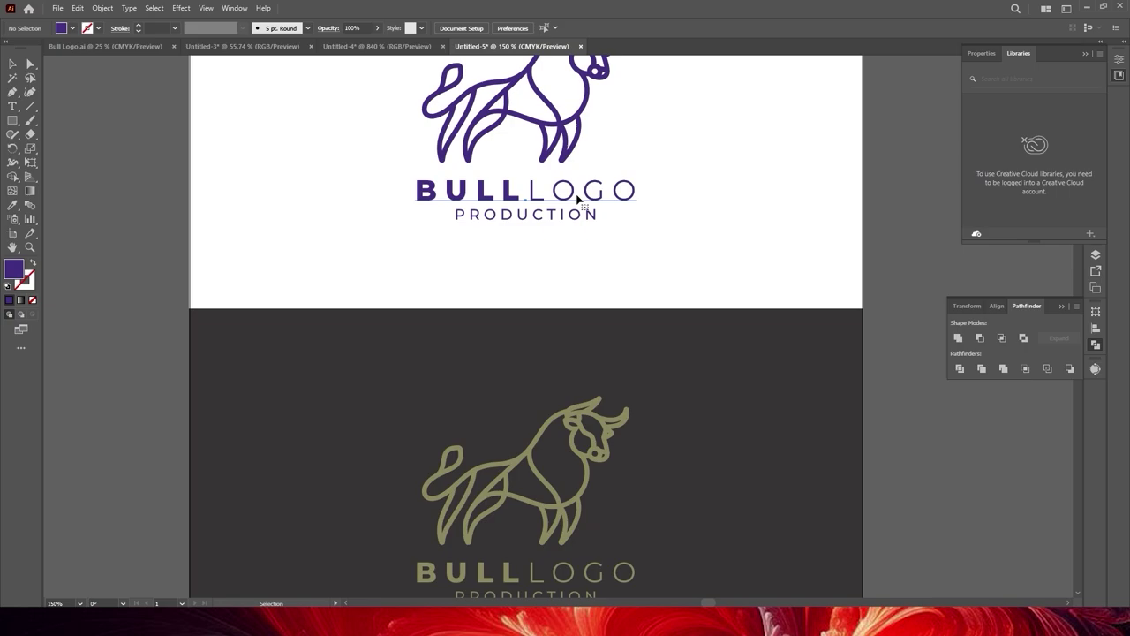
click(575, 219)
click(611, 126)
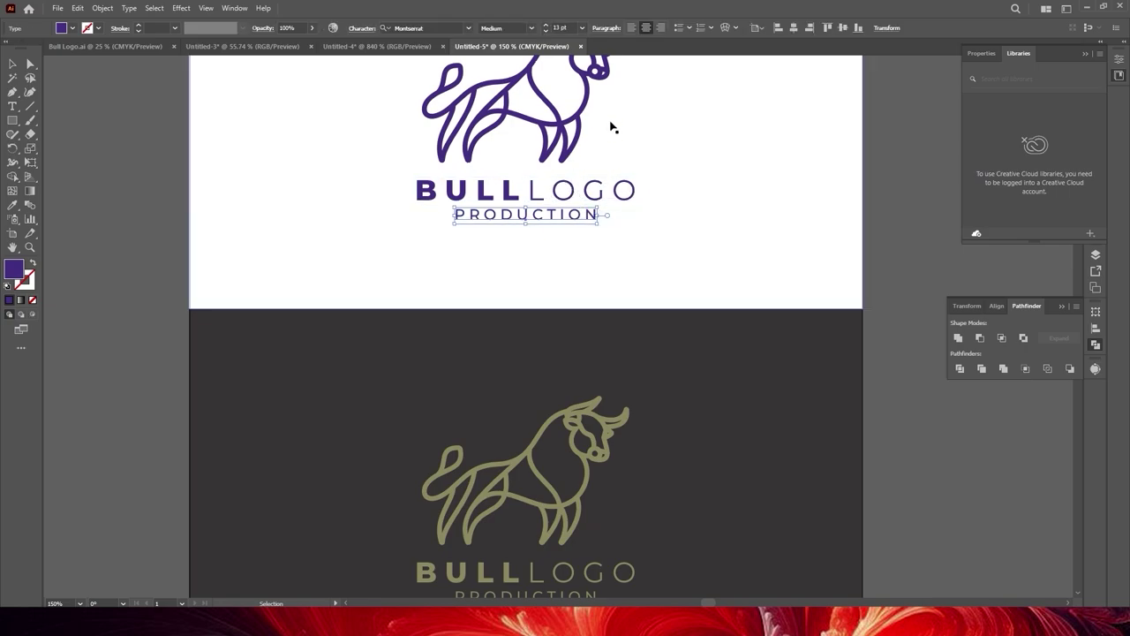
scroll(592, 383, down, 3)
scroll(594, 384, down, 1)
click(530, 329)
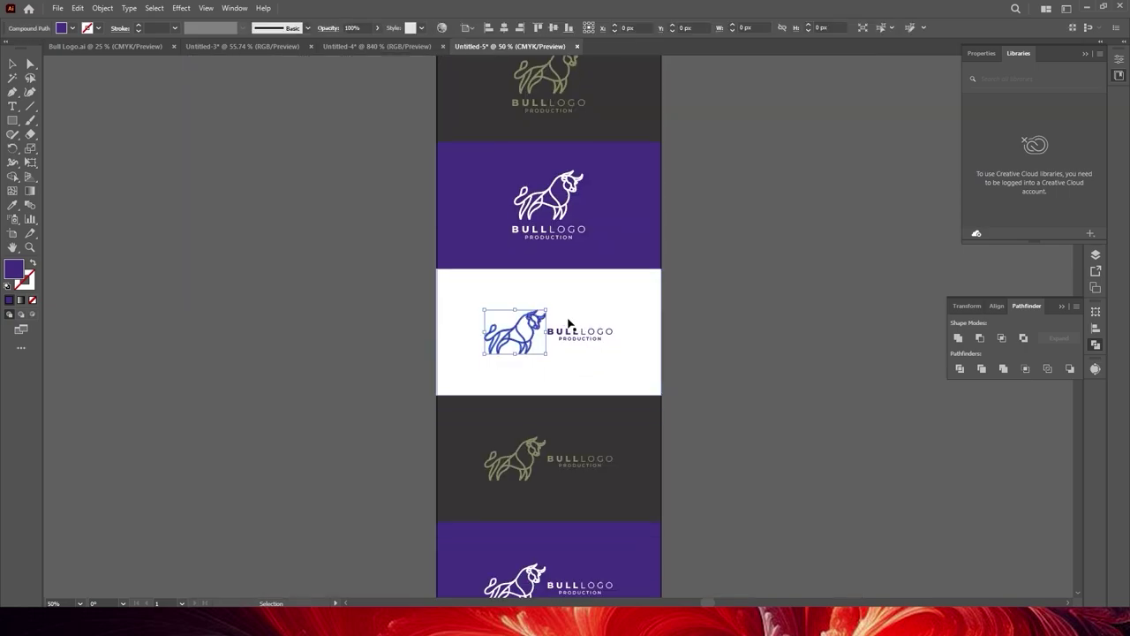
scroll(570, 341, up, 3)
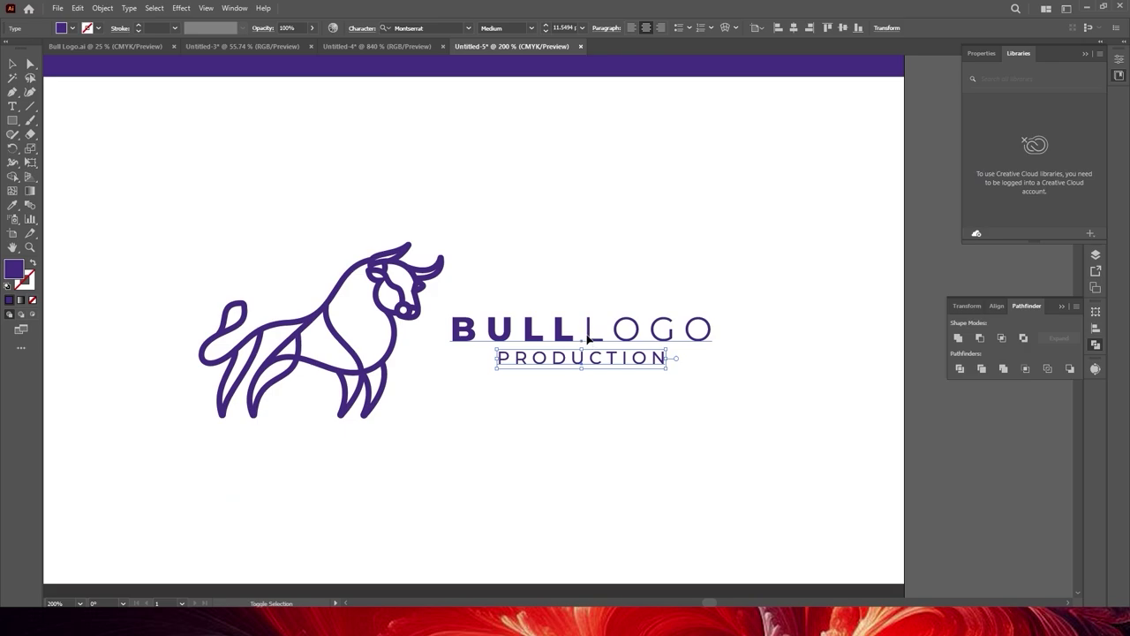
click(587, 340)
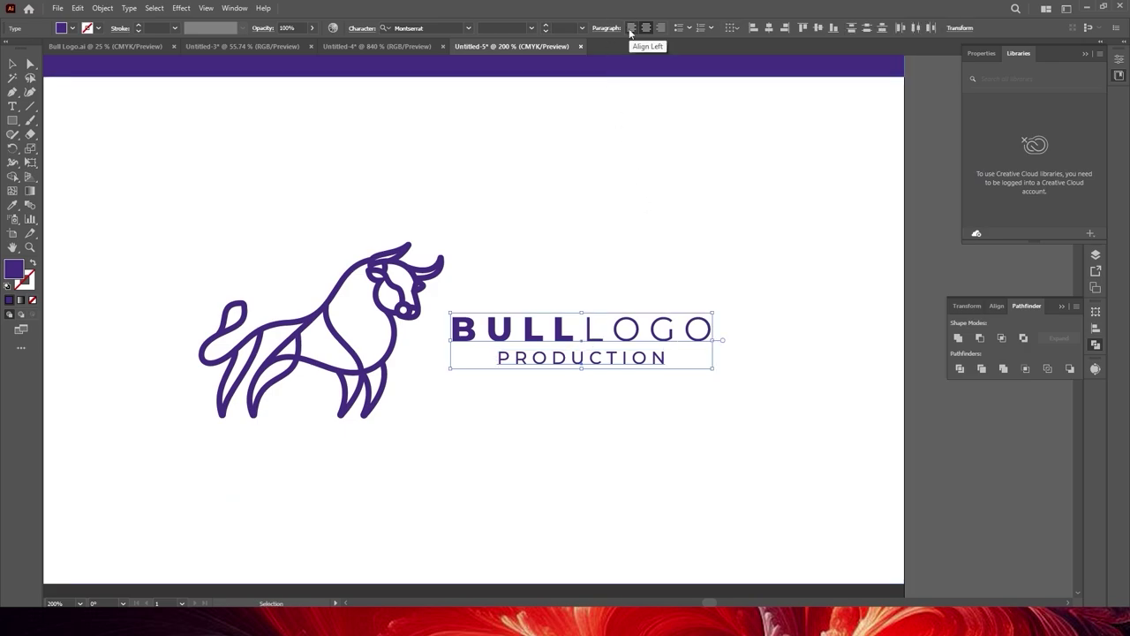
click(950, 264)
key(ctrl+minus)
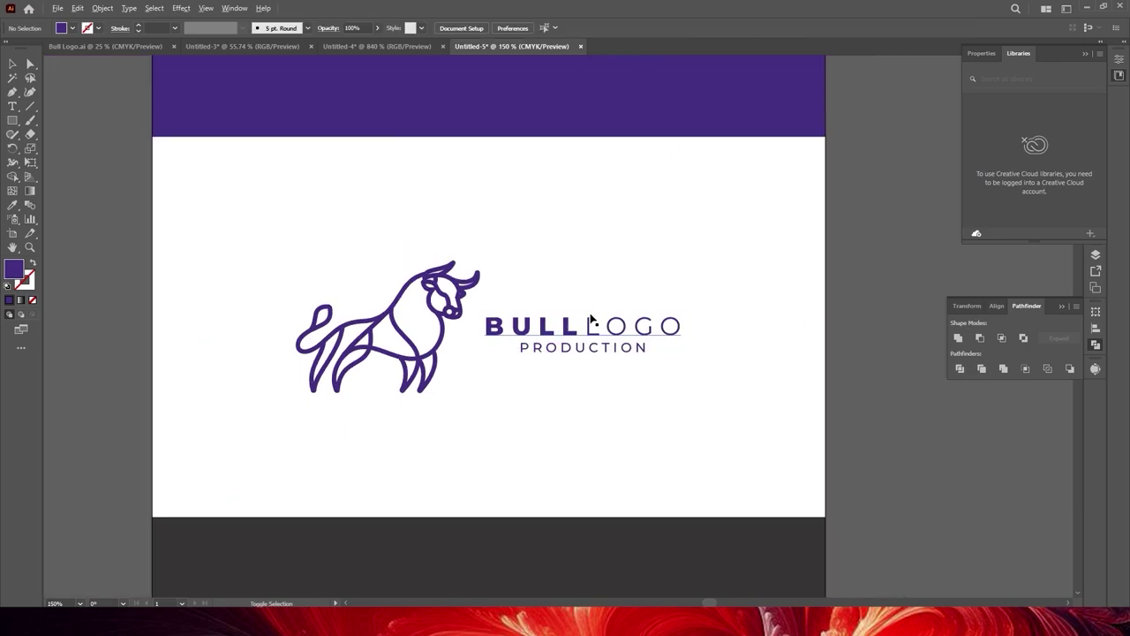
key(ctrl+minus)
key(ctrl+minus)
scroll(755, 405, down, 3)
scroll(754, 399, up, 3)
Step: Save the document as Bull Logo.ai in the Main File folder, replacing the existing file
click(57, 8)
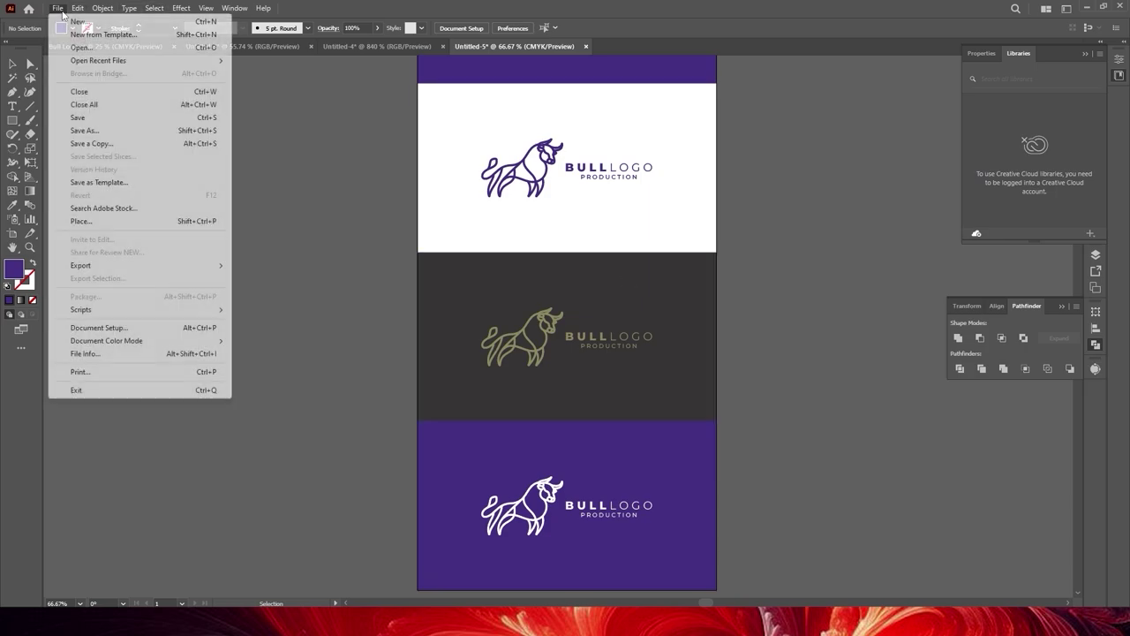
click(85, 130)
double_click(152, 110)
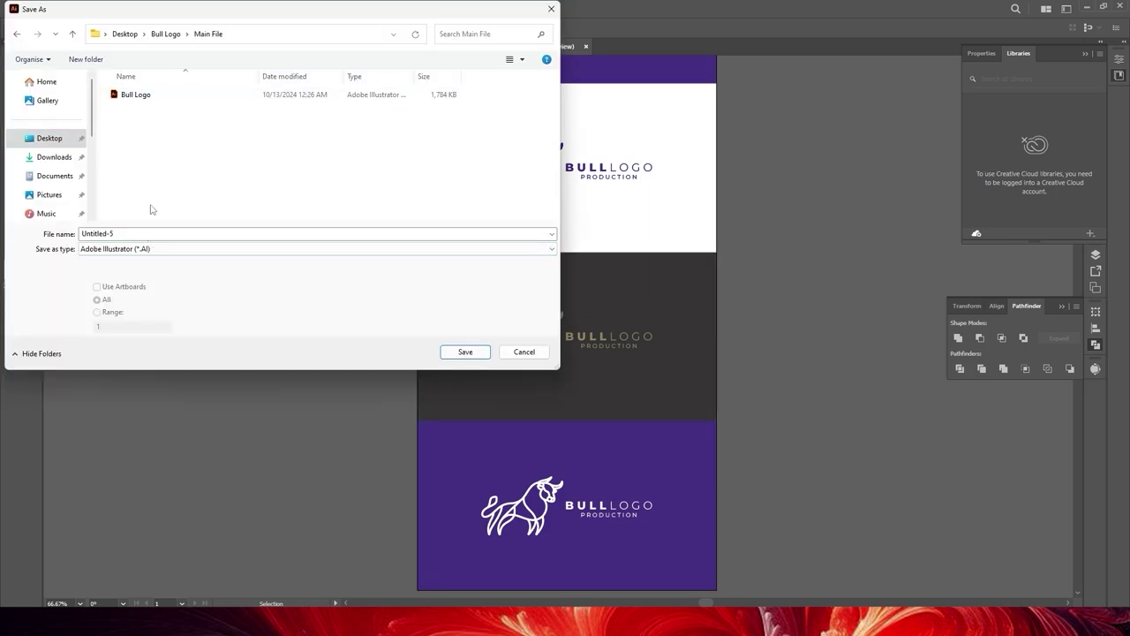
click(139, 98)
click(145, 249)
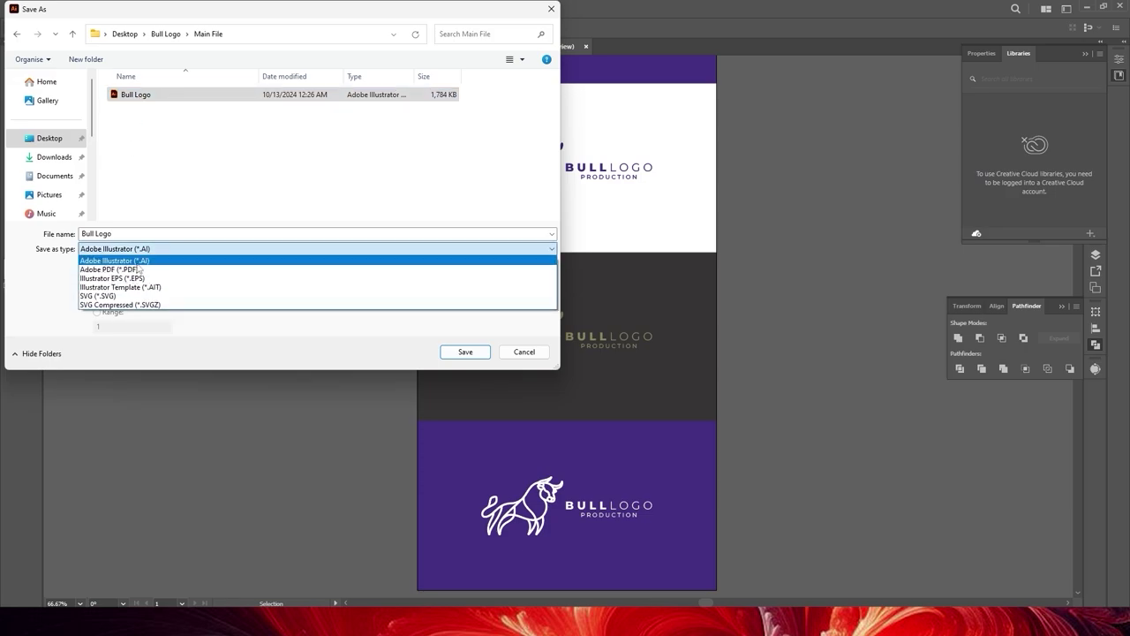
click(124, 261)
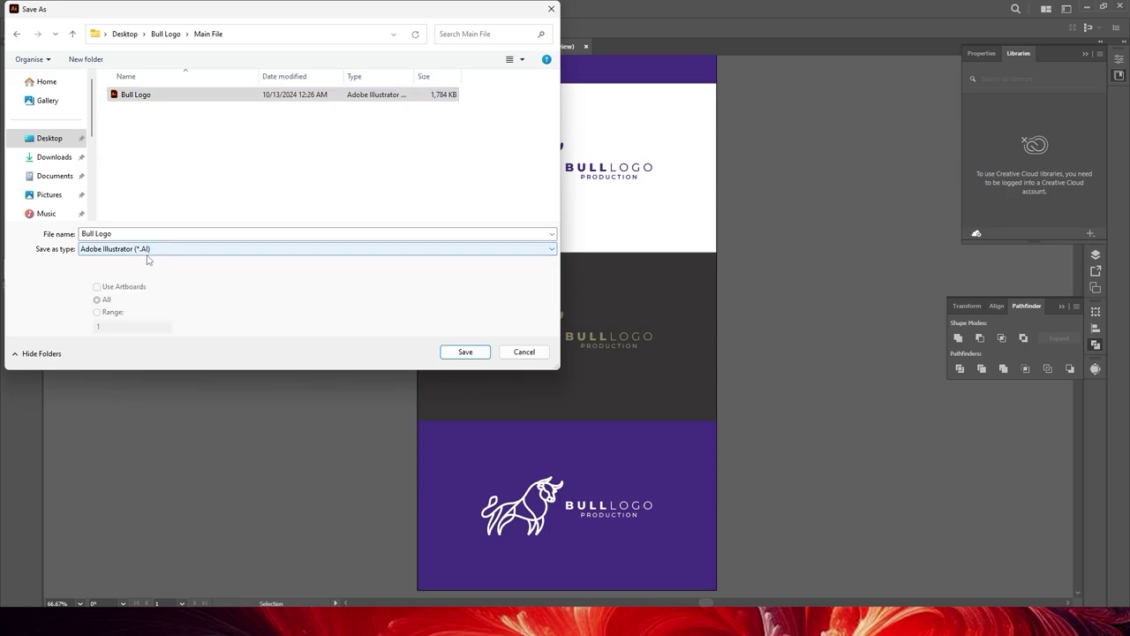
click(466, 351)
click(606, 357)
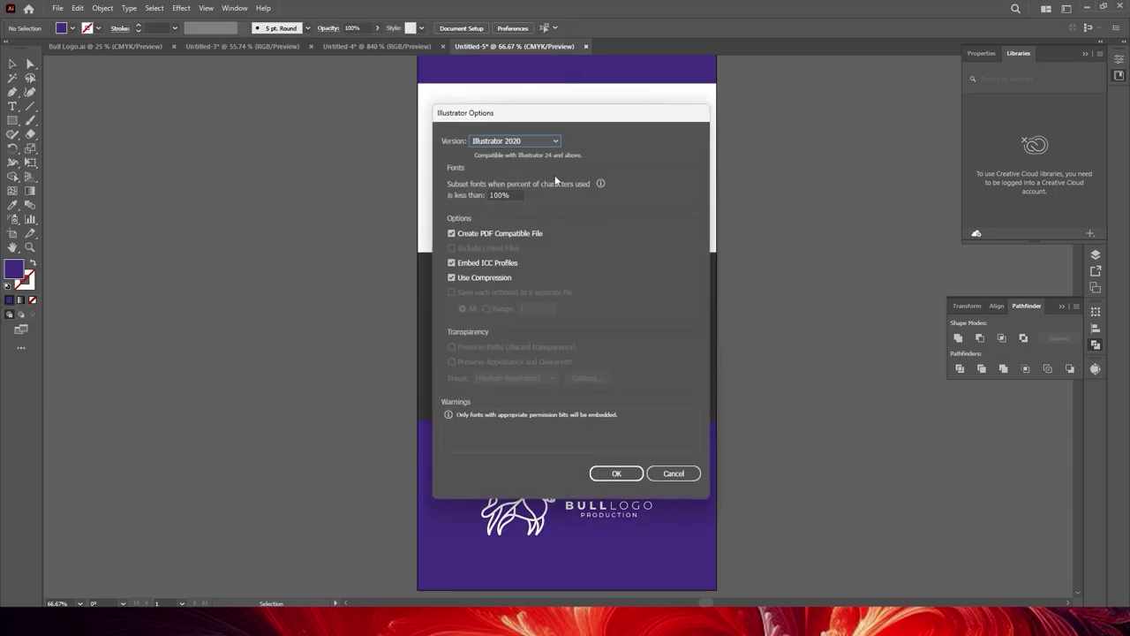
Step: Set the save version to Illustrator CS and accept the legacy-format warning
click(533, 142)
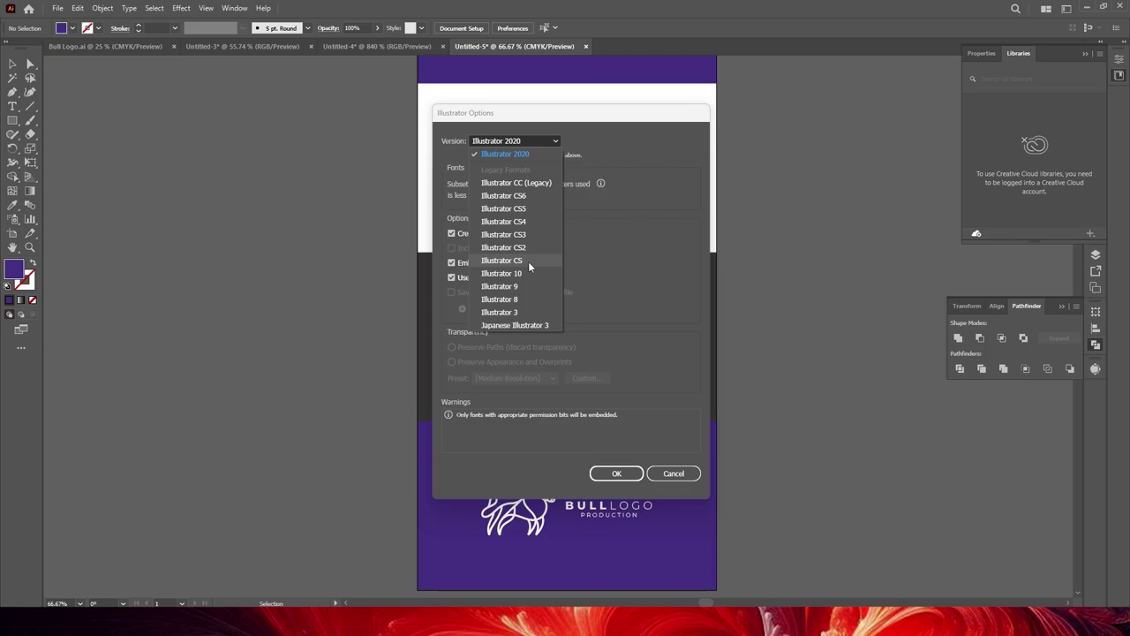
click(528, 262)
click(623, 463)
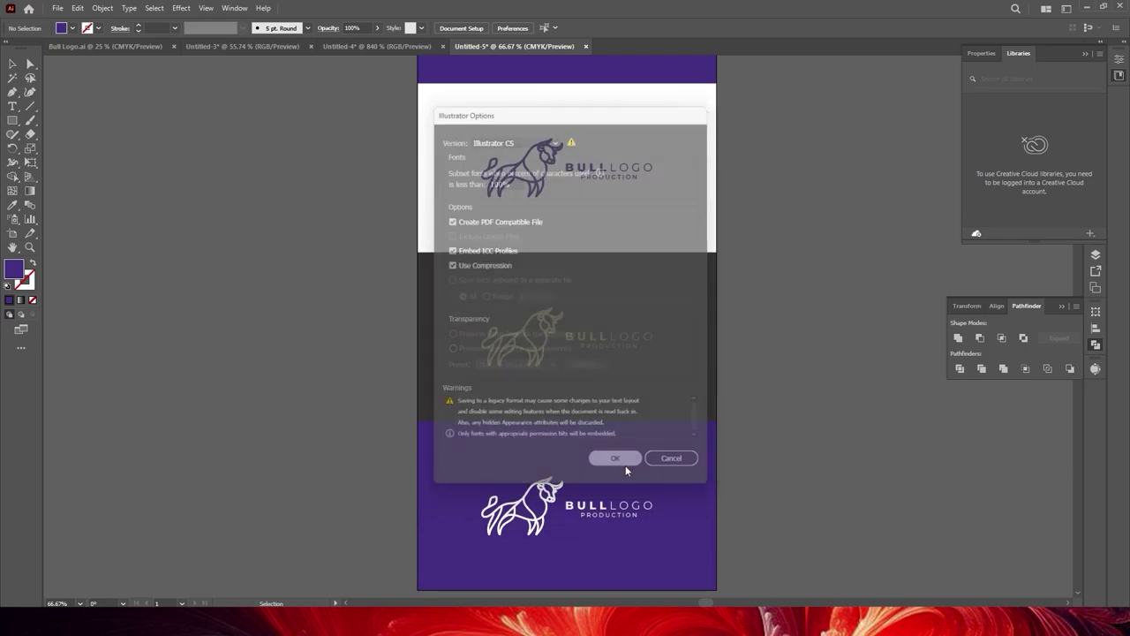
click(640, 329)
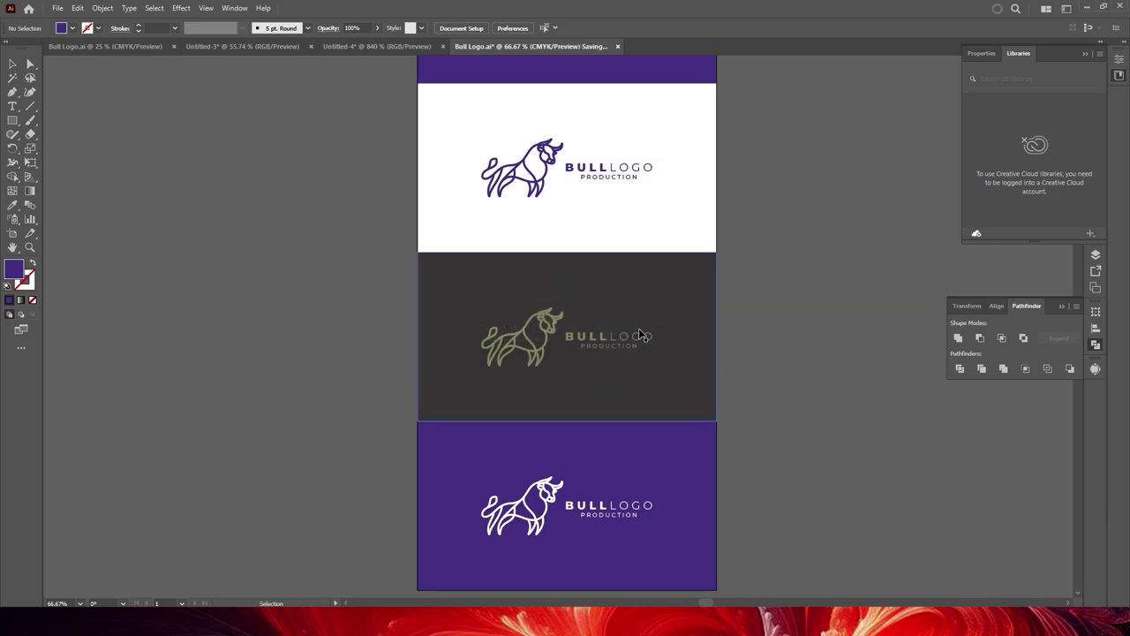
Step: Save the presentation as Bull Logo.eps in Illustrator EPS format, replacing the existing file
click(57, 8)
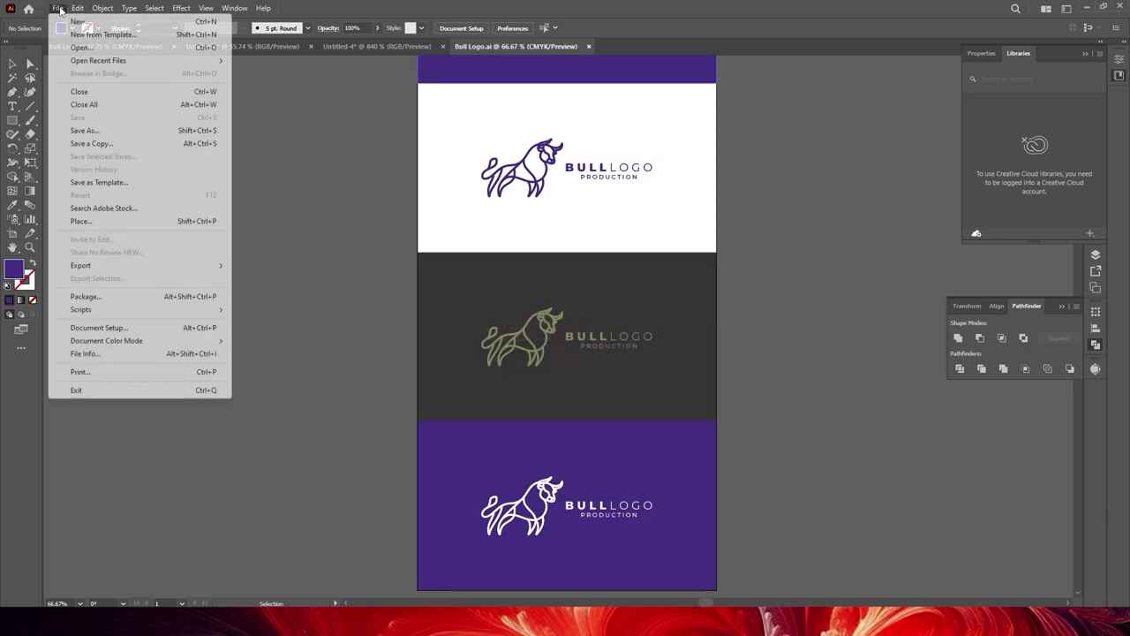
click(97, 135)
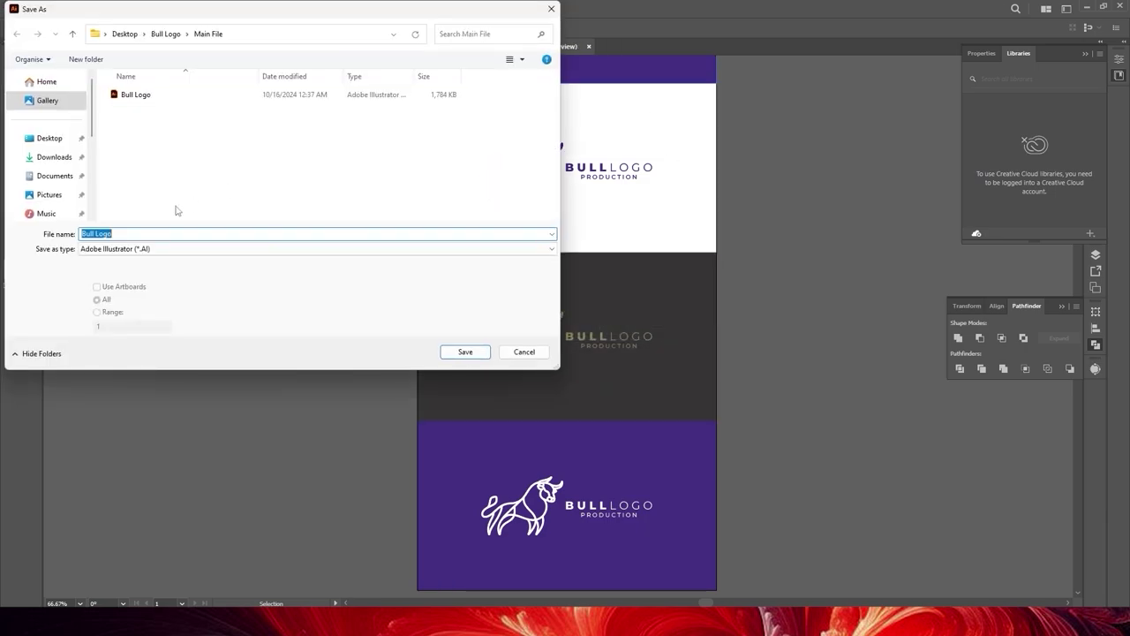
click(177, 249)
click(142, 279)
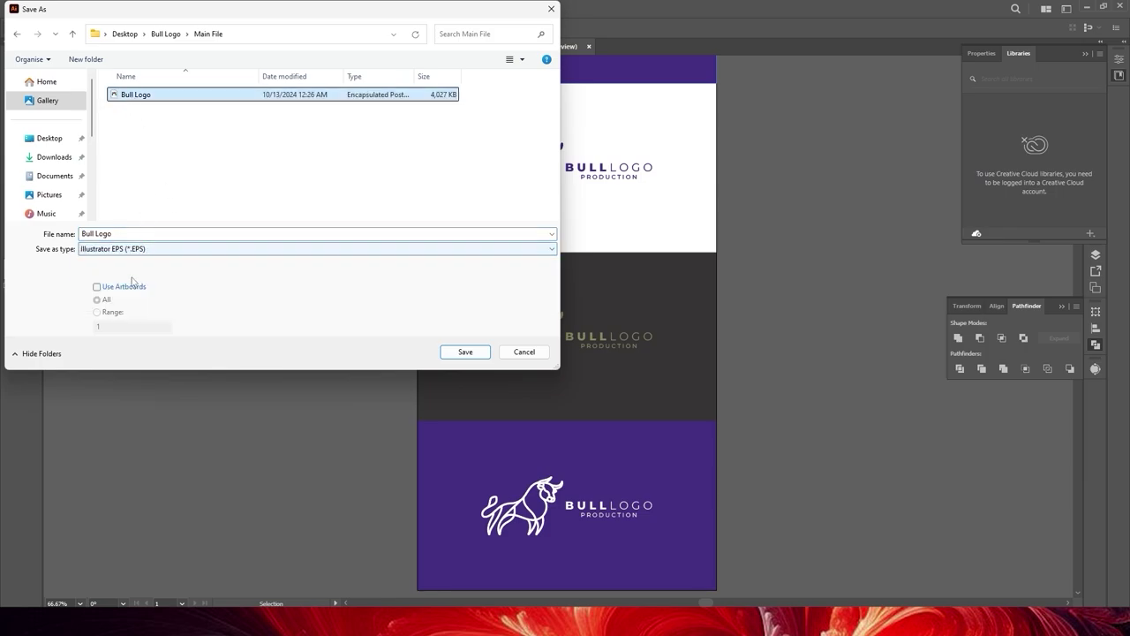
click(449, 352)
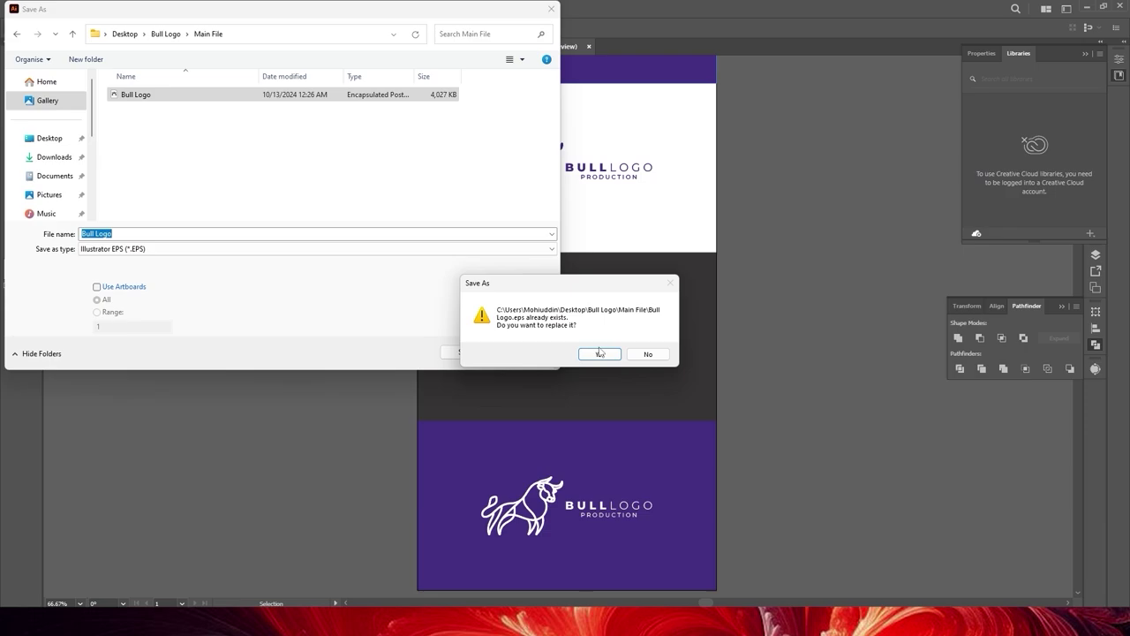
click(590, 356)
Step: Choose Illustrator CS EPS compatibility, then bring up the standalone bull drawing document
click(530, 140)
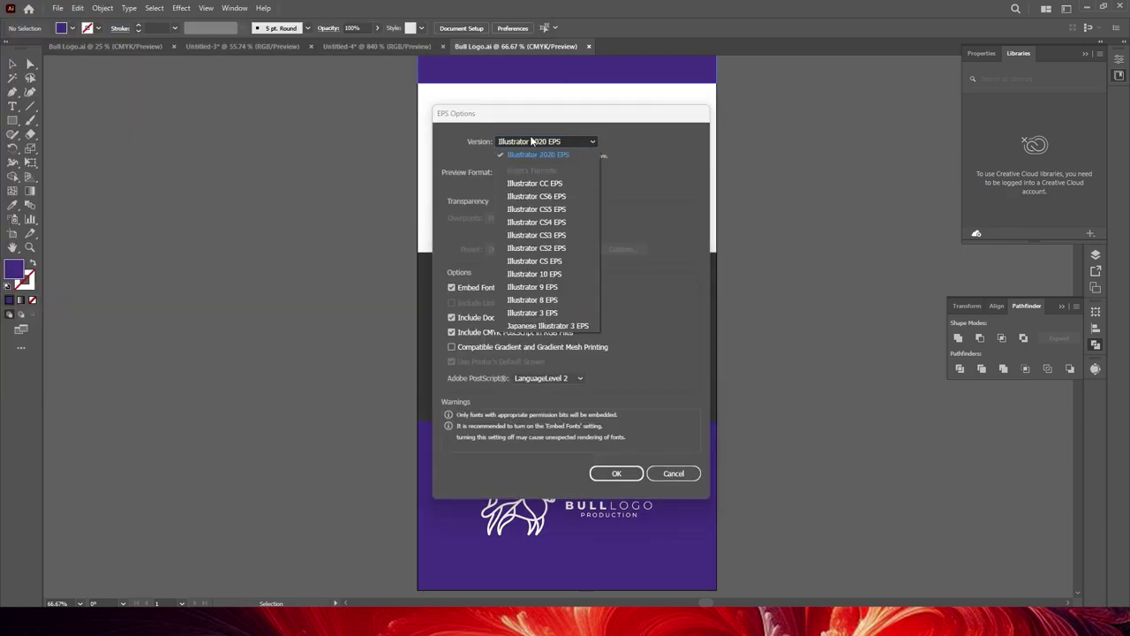
click(538, 260)
click(617, 461)
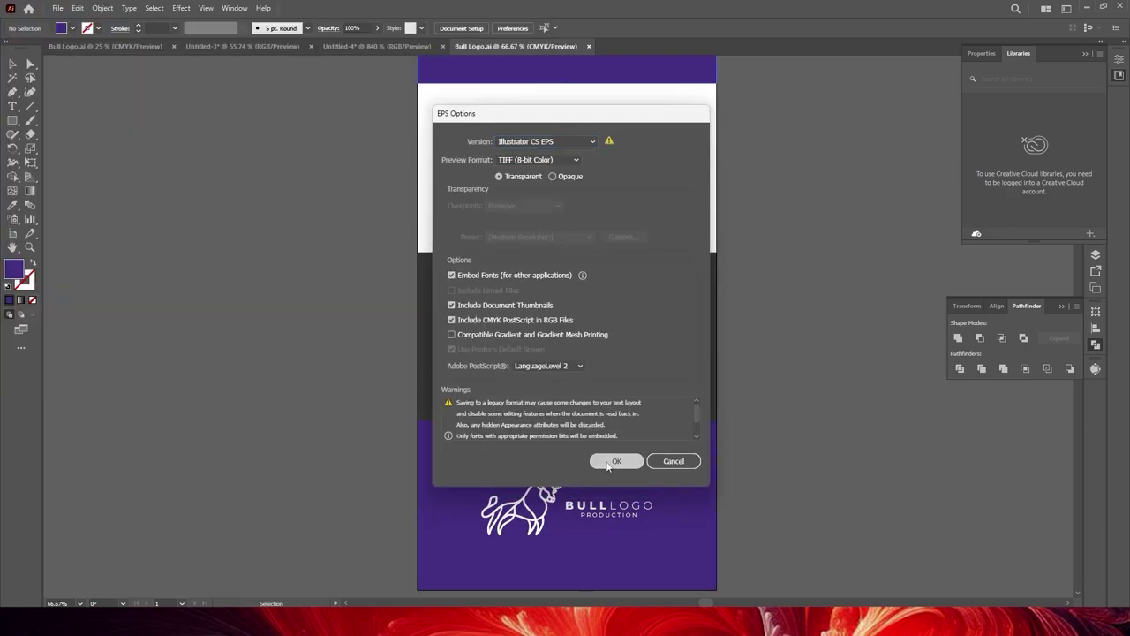
click(250, 46)
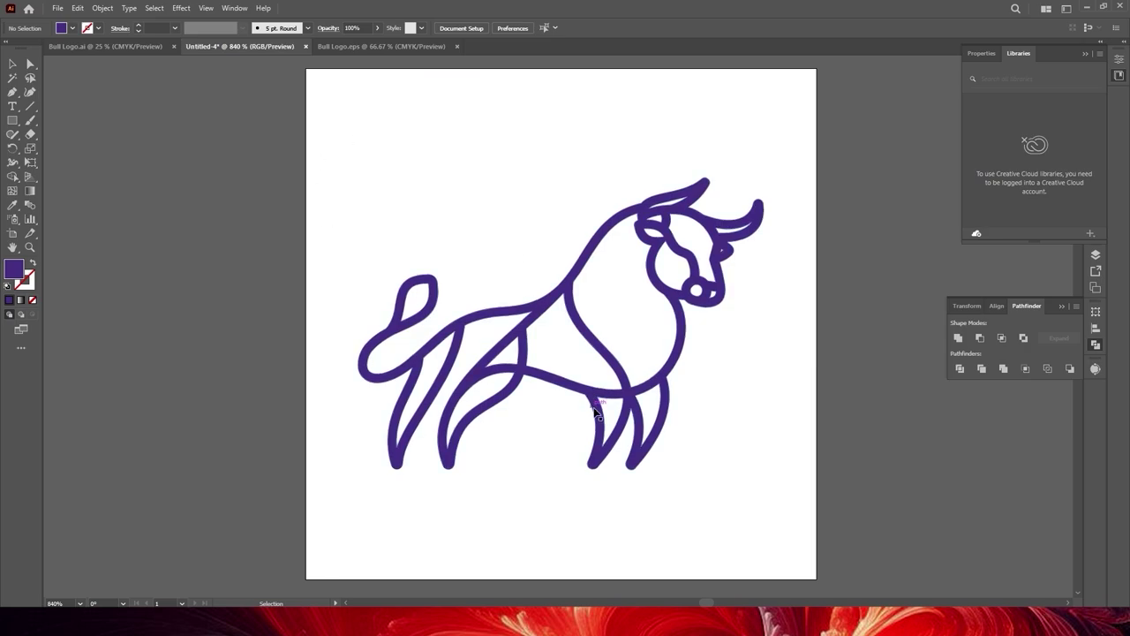
Step: Marquee-select the bull artwork, then bring up the New Document presets for Untitled-6
drag(441, 223, 614, 465)
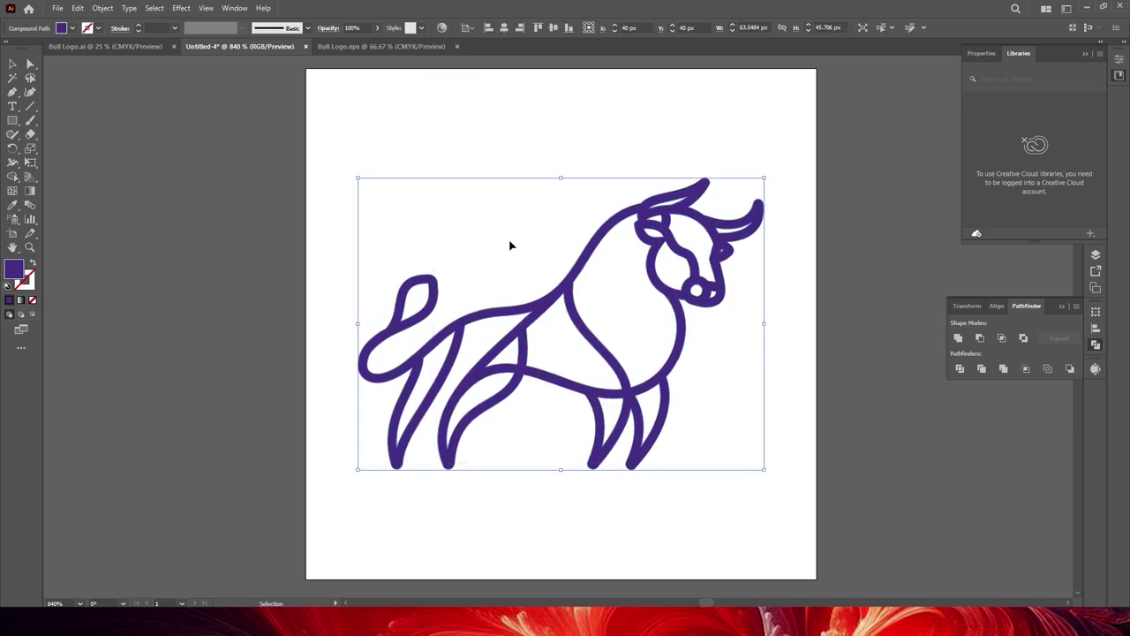
click(294, 204)
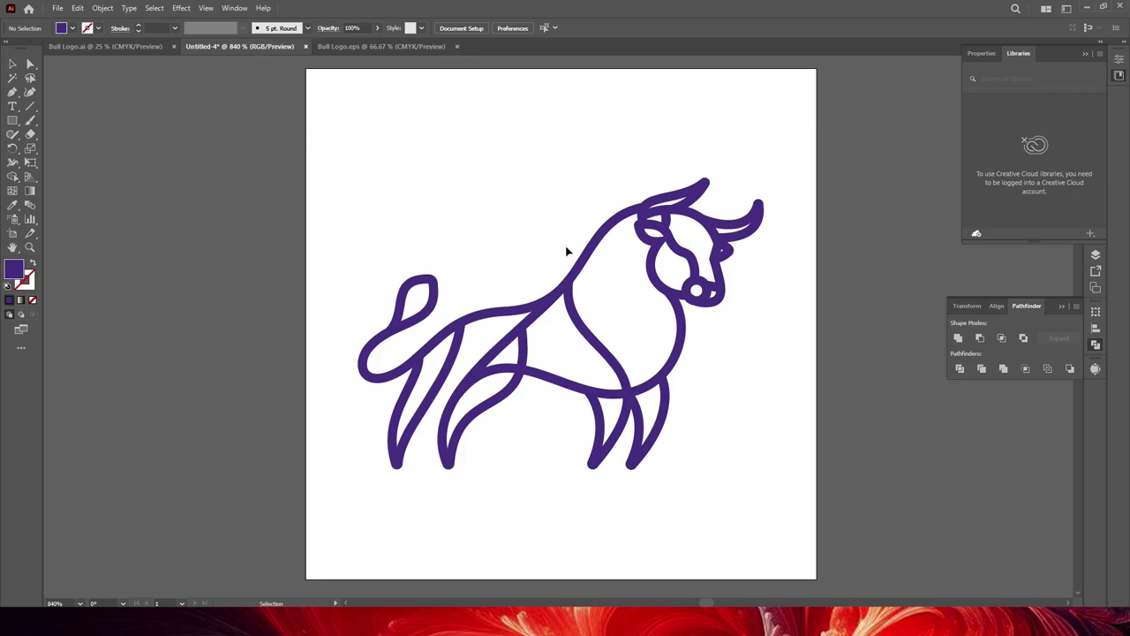
click(57, 8)
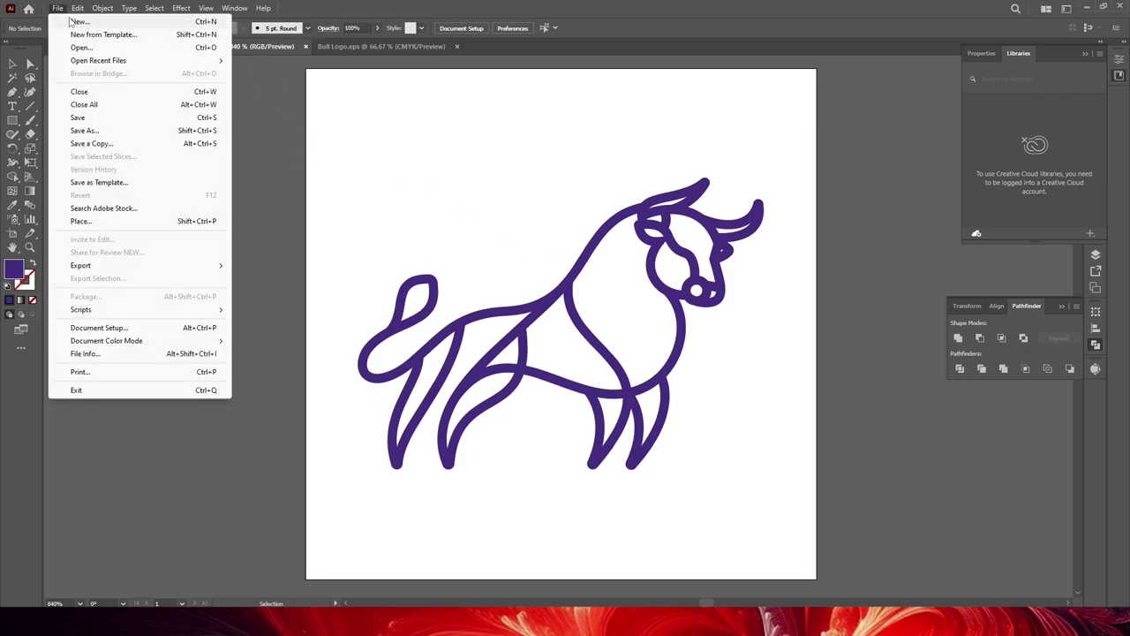
click(71, 18)
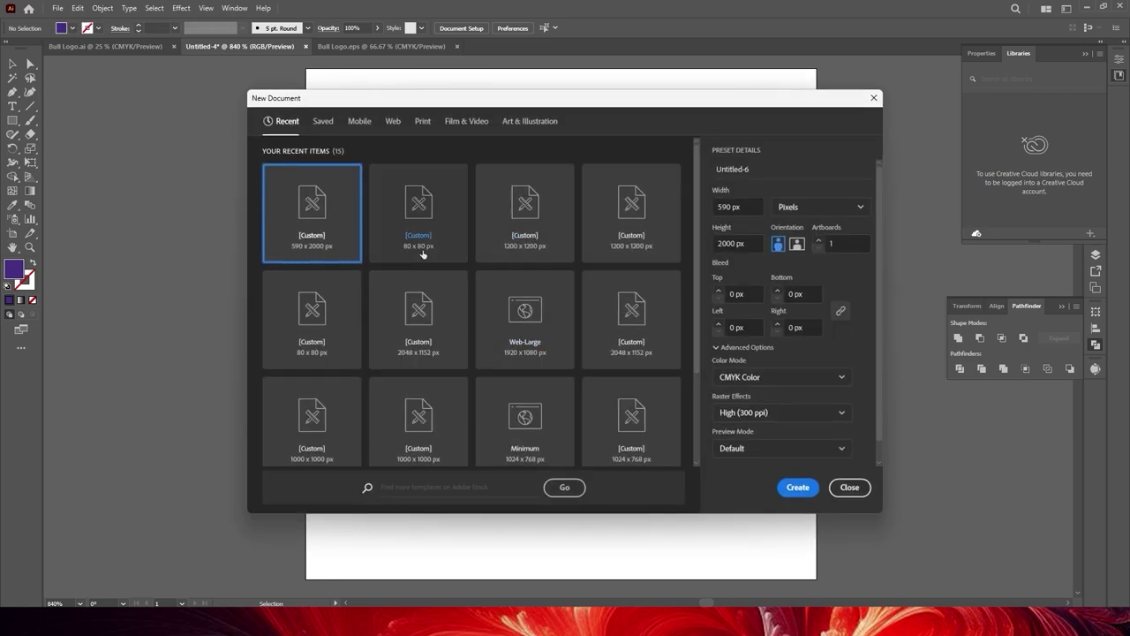
Step: Create an 80 × 80 px RGB document and paste the bull centred on its artboard
click(413, 237)
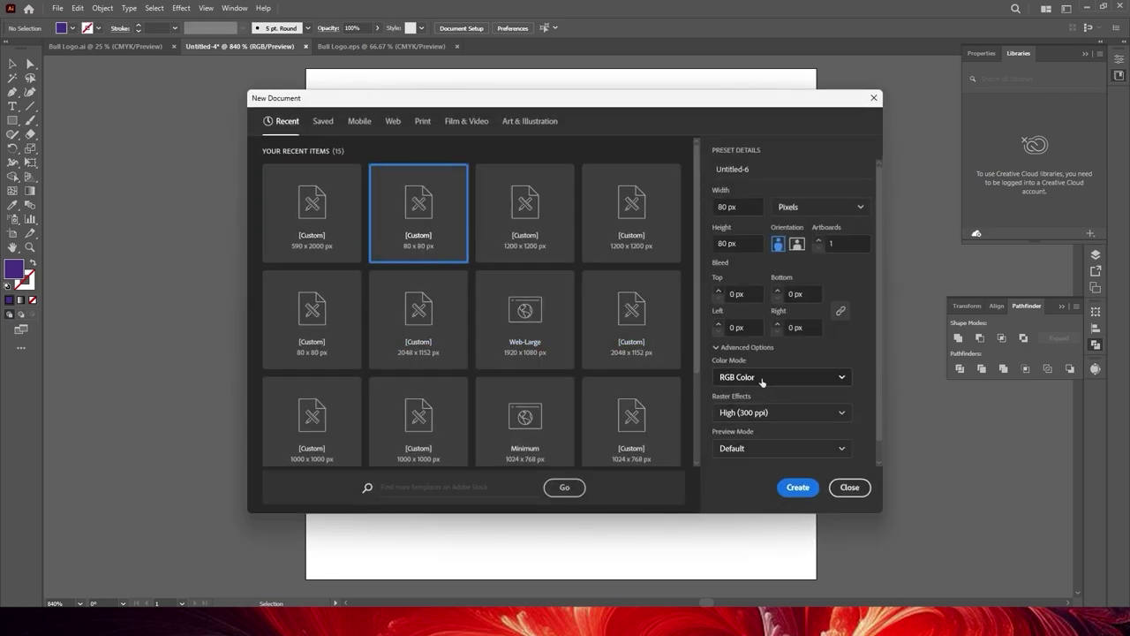
click(802, 488)
key(ctrl+v)
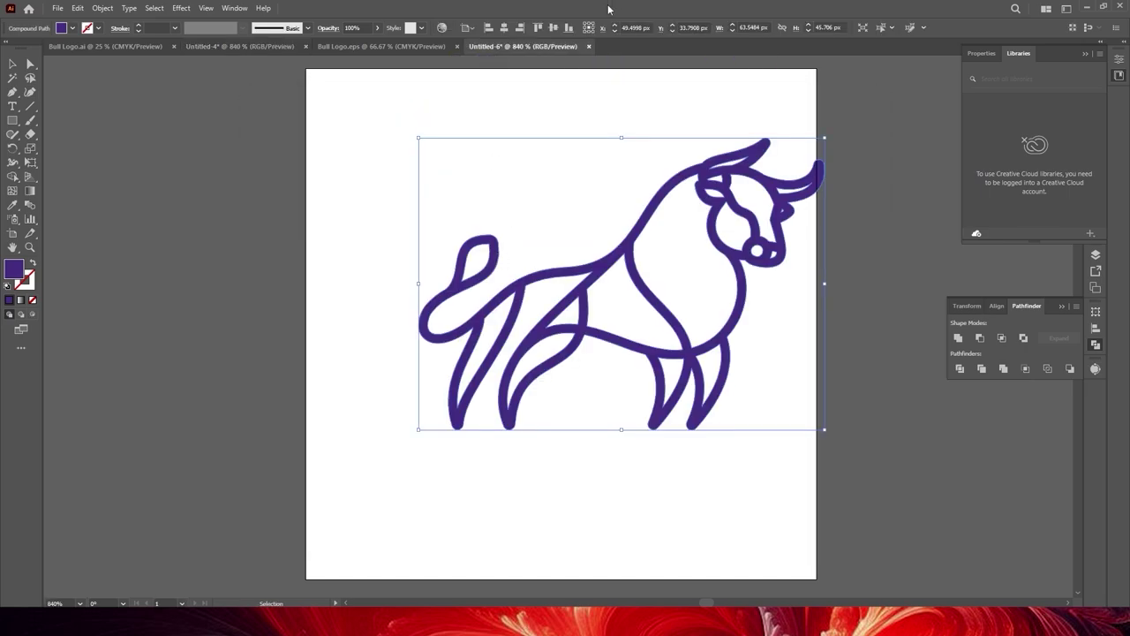
click(504, 27)
click(554, 27)
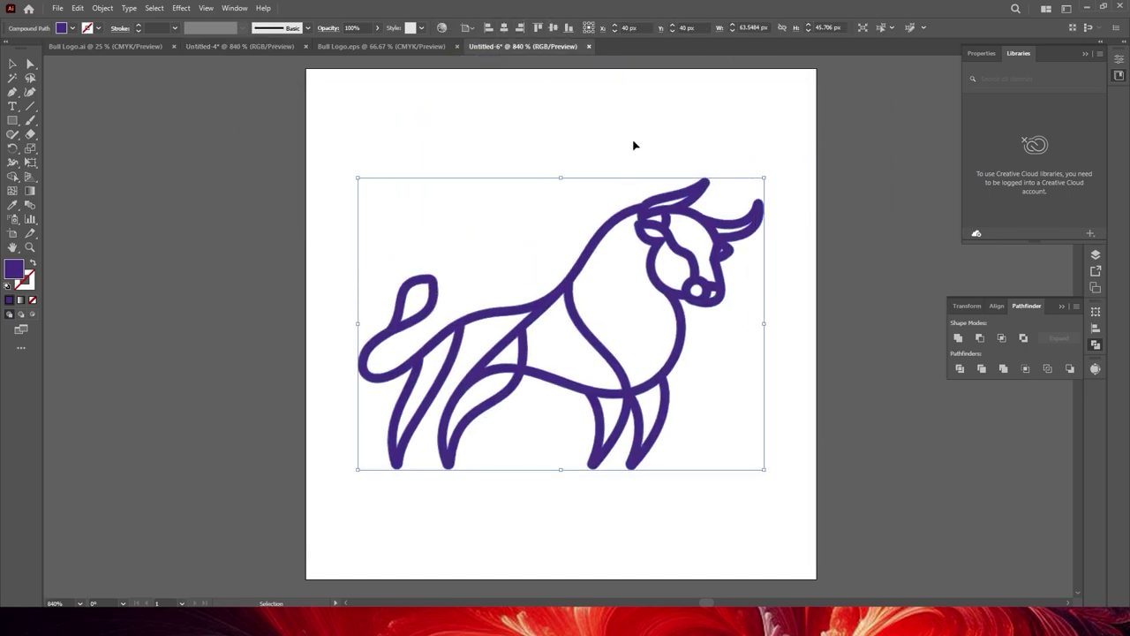
click(856, 343)
Step: Glance at the other documents, zoom out on the thumbnail, then switch to the GraphicRiver dashboard
click(392, 49)
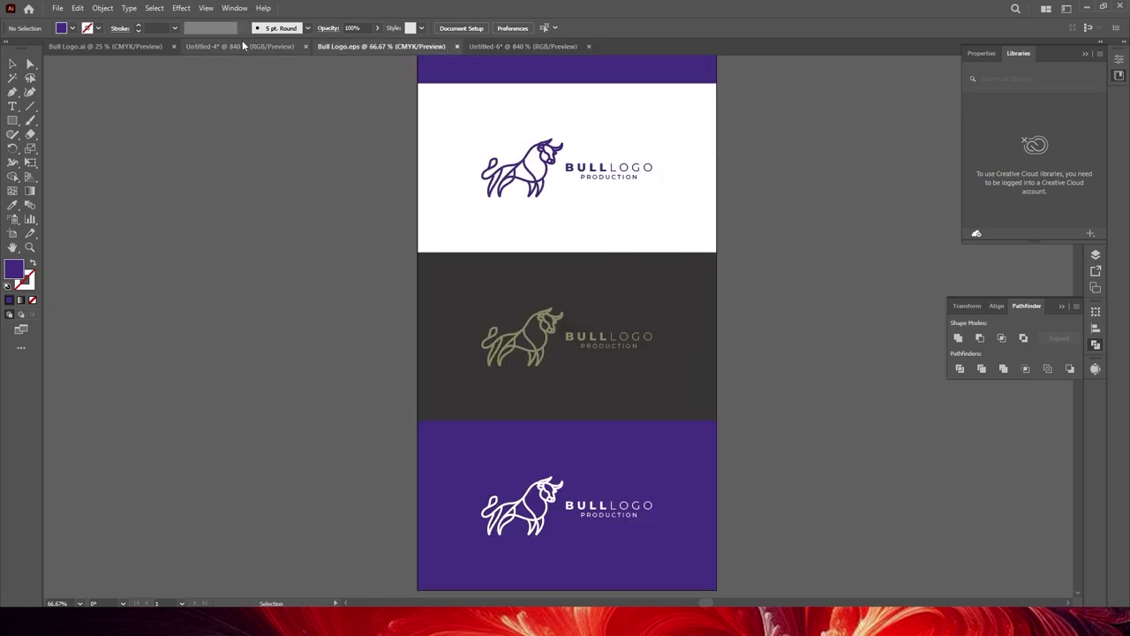
click(242, 46)
click(514, 395)
key(ctrl+minus)
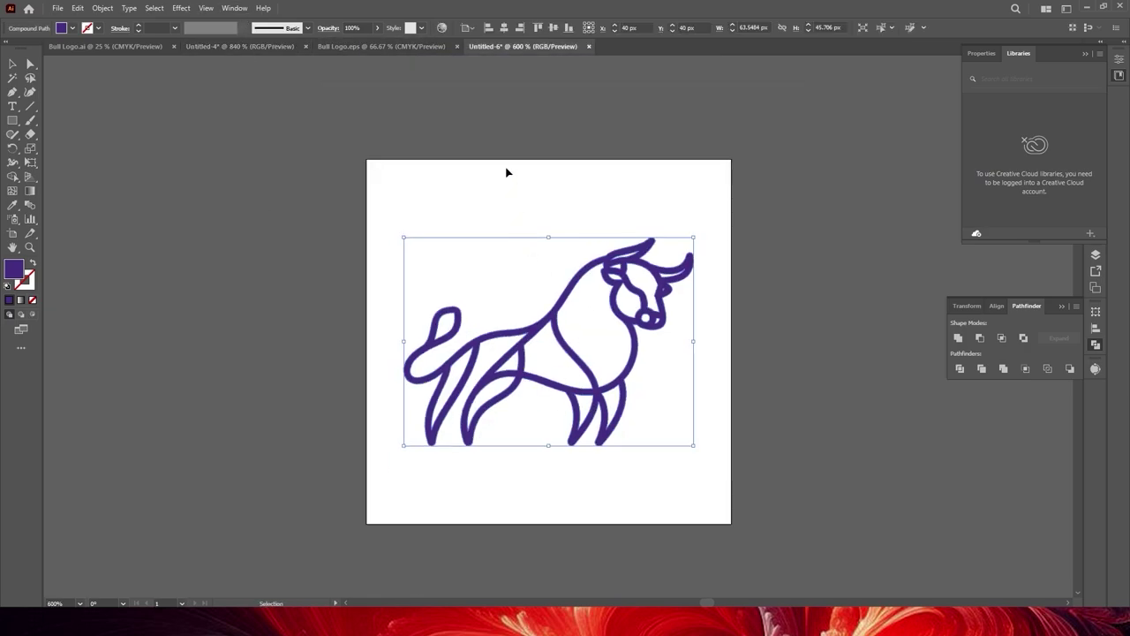
click(504, 171)
mouse_move(631, 622)
click(632, 560)
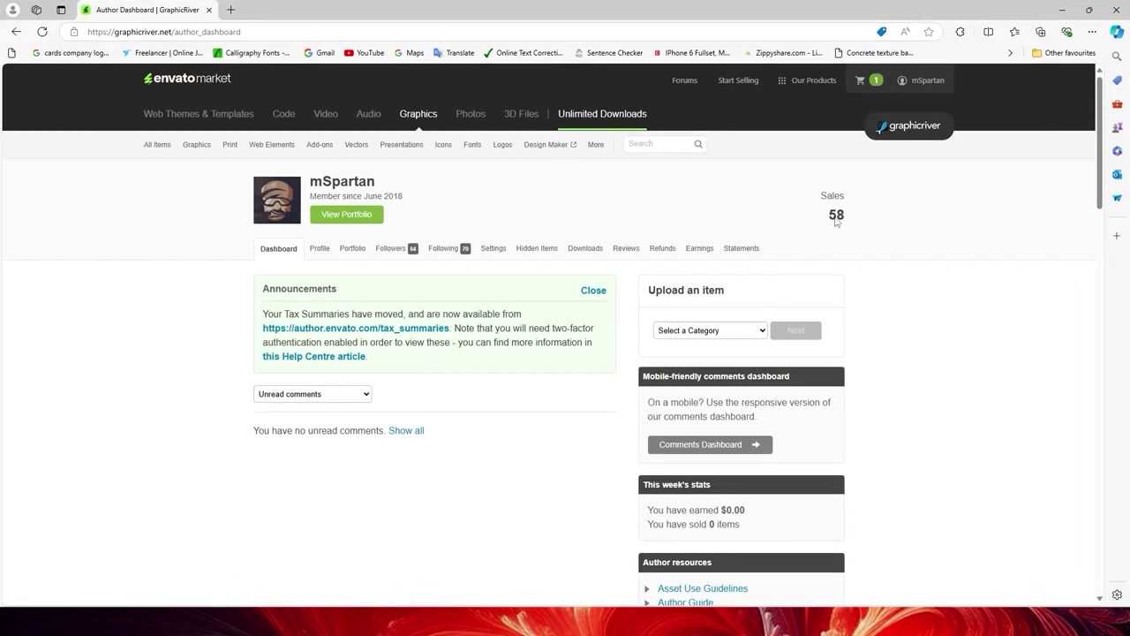
Step: Start a Logo Templates upload, scroll to the form's Files section, then return to Illustrator
mouse_move(919, 81)
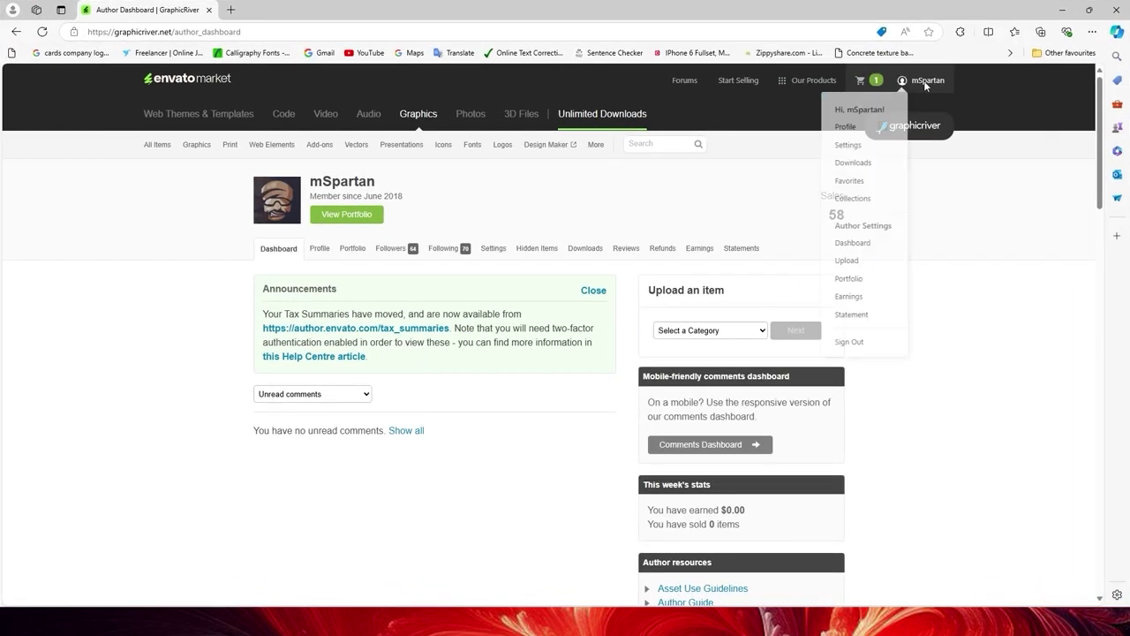
click(848, 267)
click(327, 323)
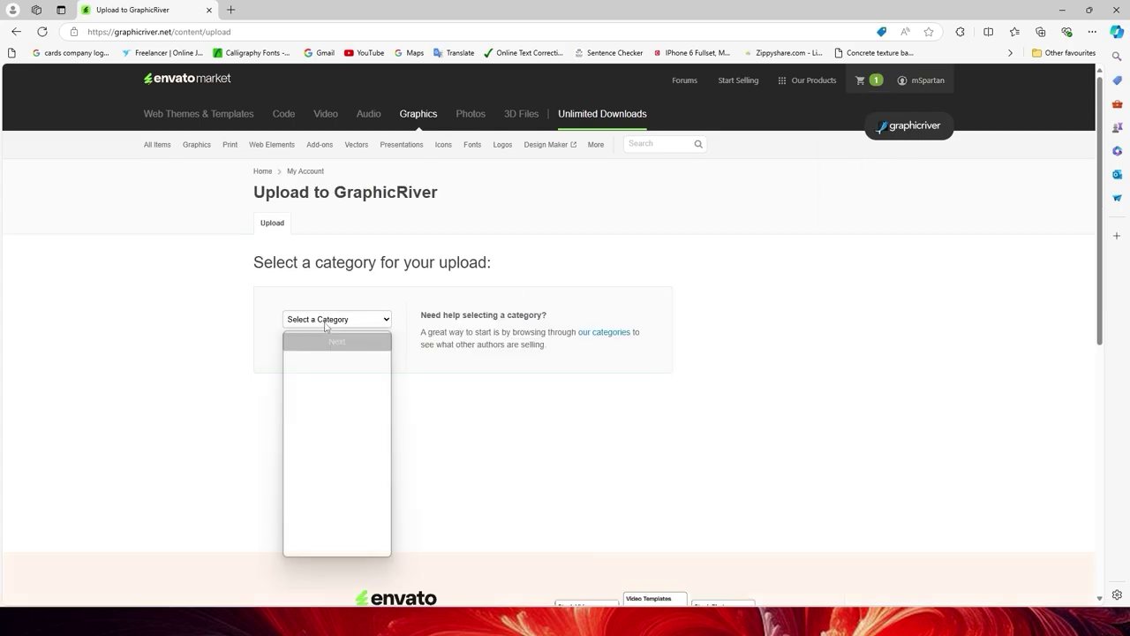
click(315, 522)
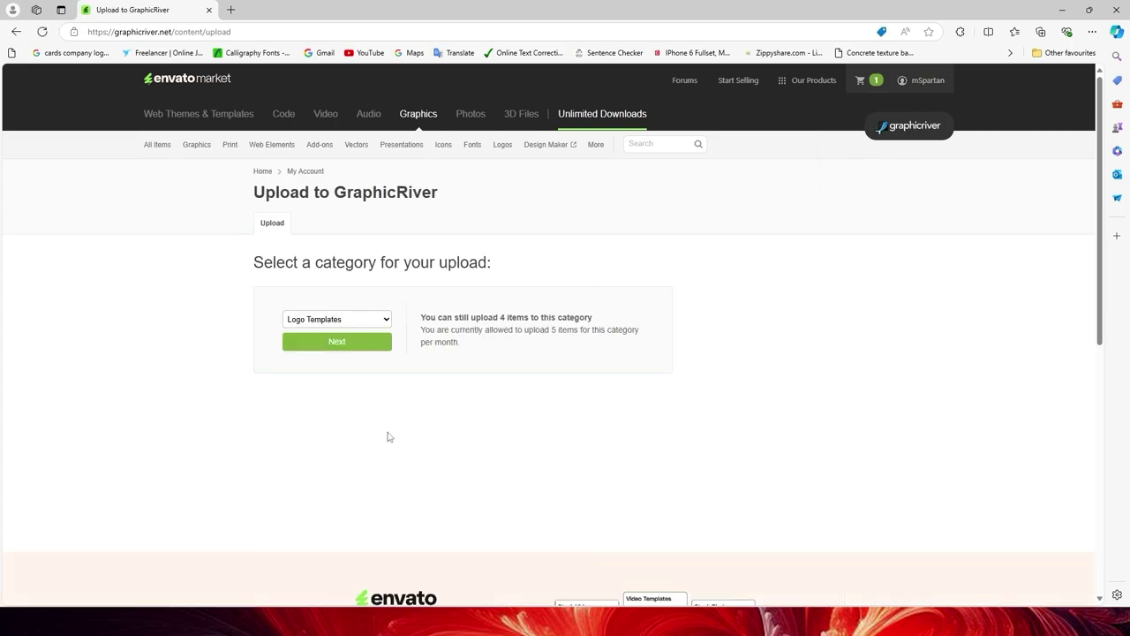
click(336, 344)
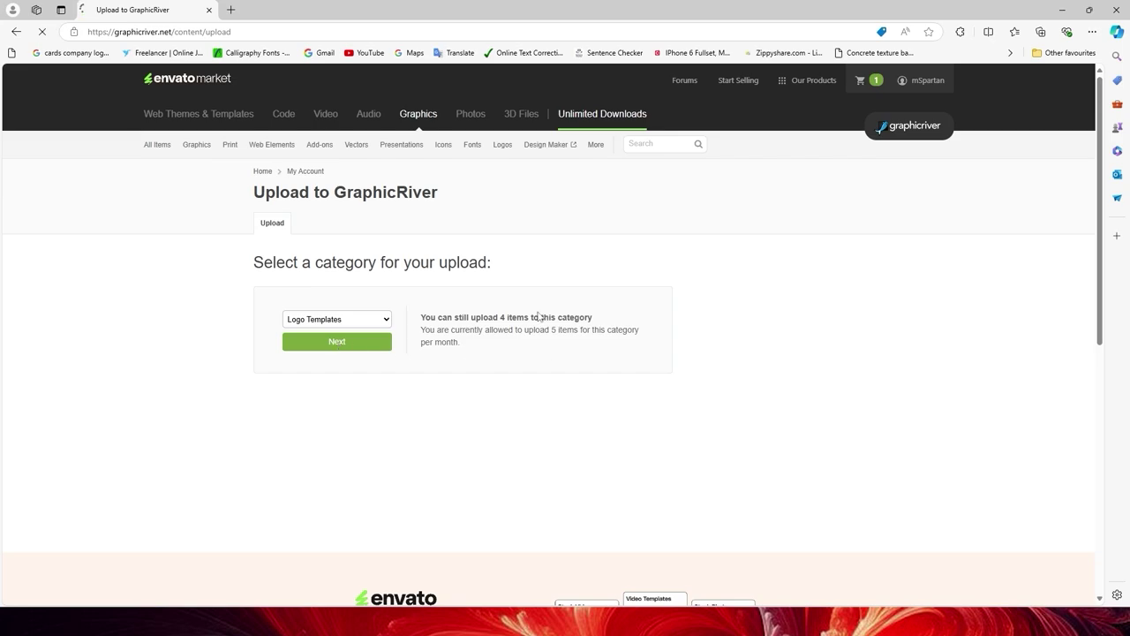
scroll(541, 318, down, 3)
scroll(540, 318, down, 2)
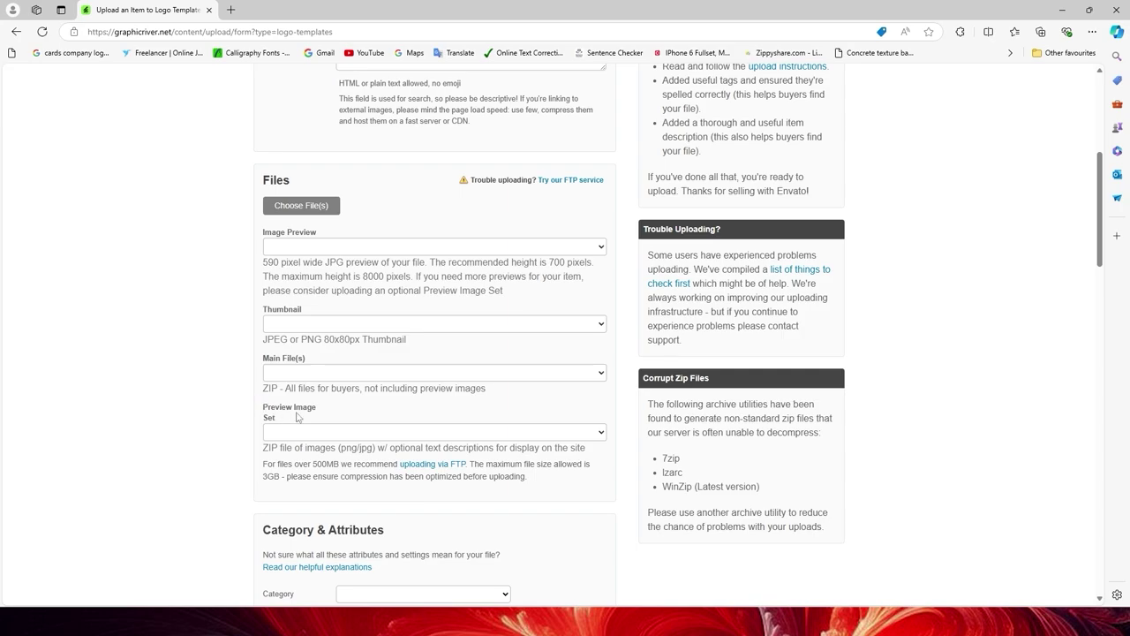
mouse_move(657, 629)
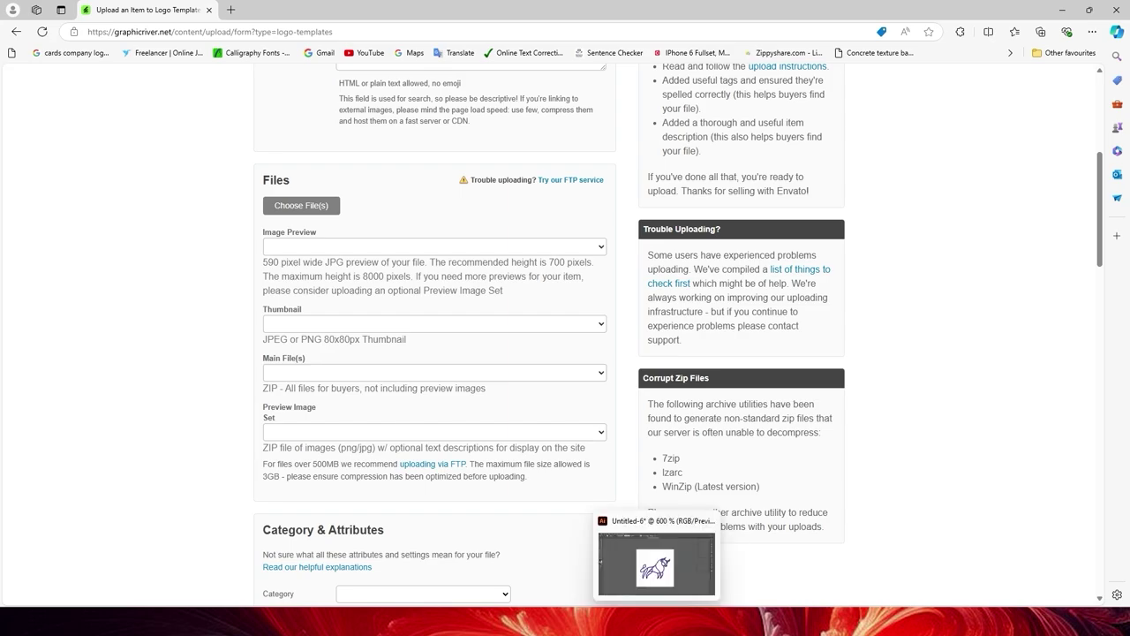
click(656, 565)
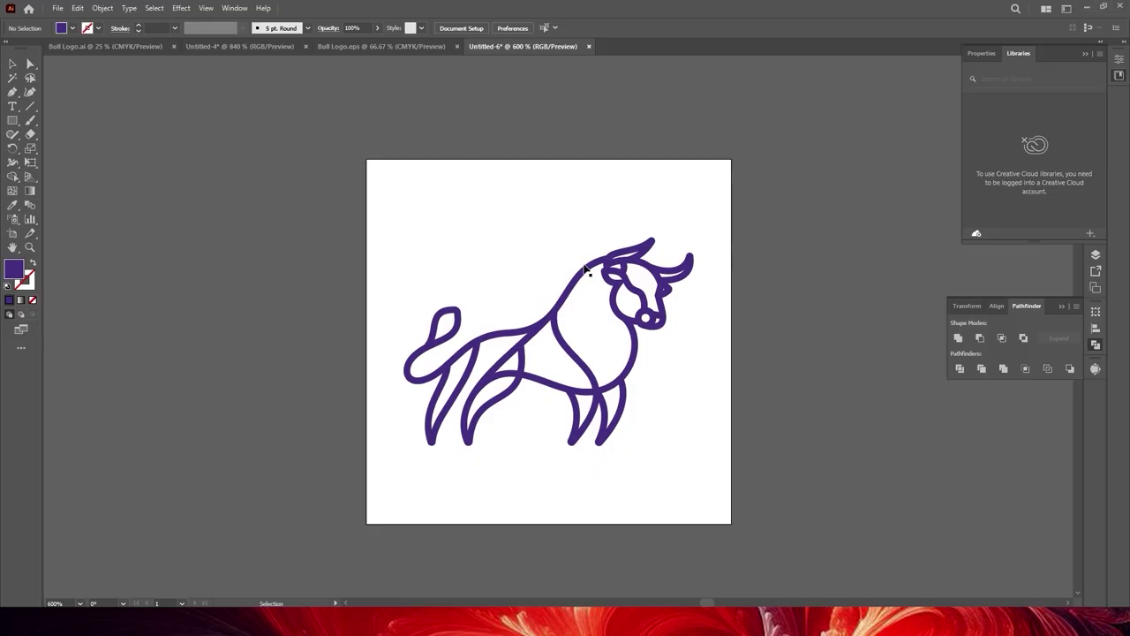
Step: Select all the bull thumbnail artwork and bring up the File menu
key(ctrl+a)
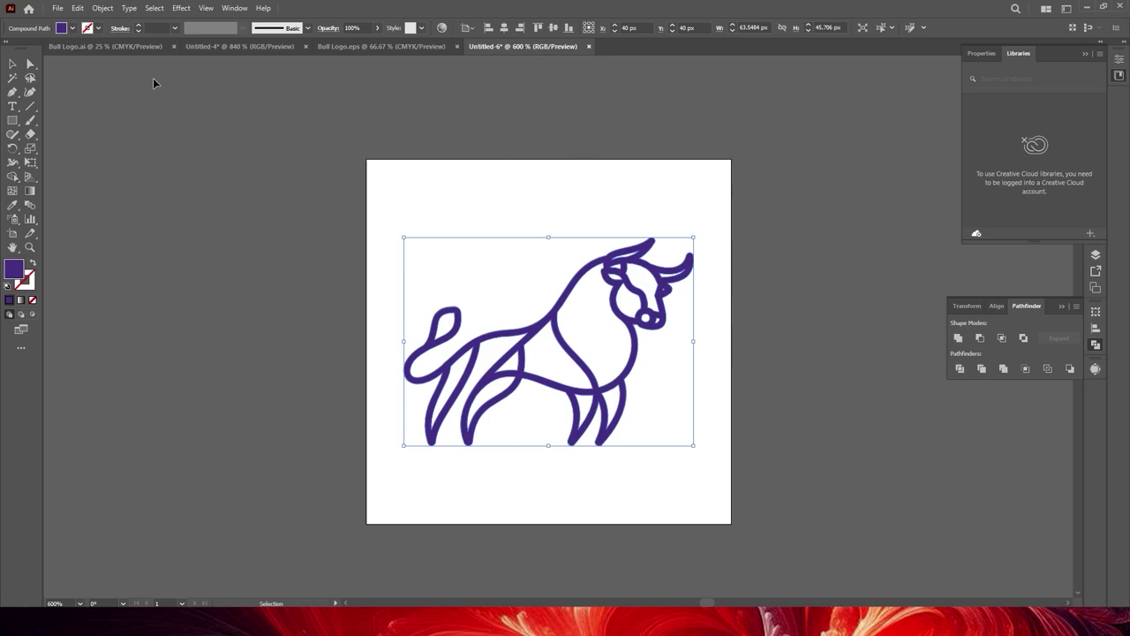
click(59, 11)
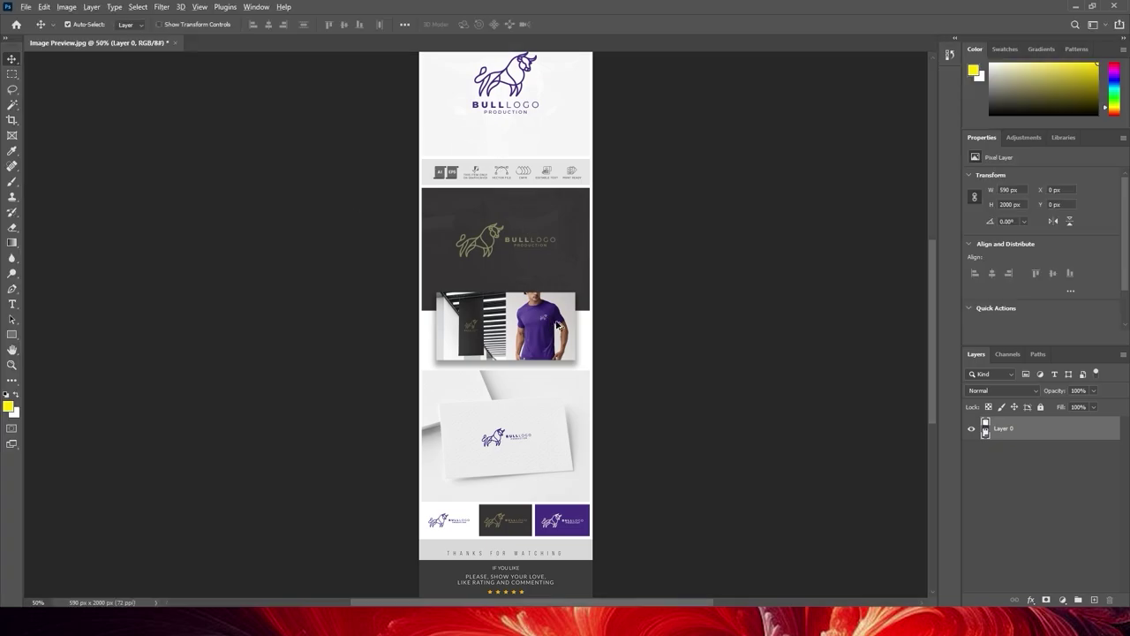
Step: Zoom and scroll through Image Preview.jpg to inspect the tall bull logo presentation
scroll(543, 320, up, 3)
scroll(544, 447, down, 2)
scroll(549, 449, down, 1)
scroll(546, 435, up, 3)
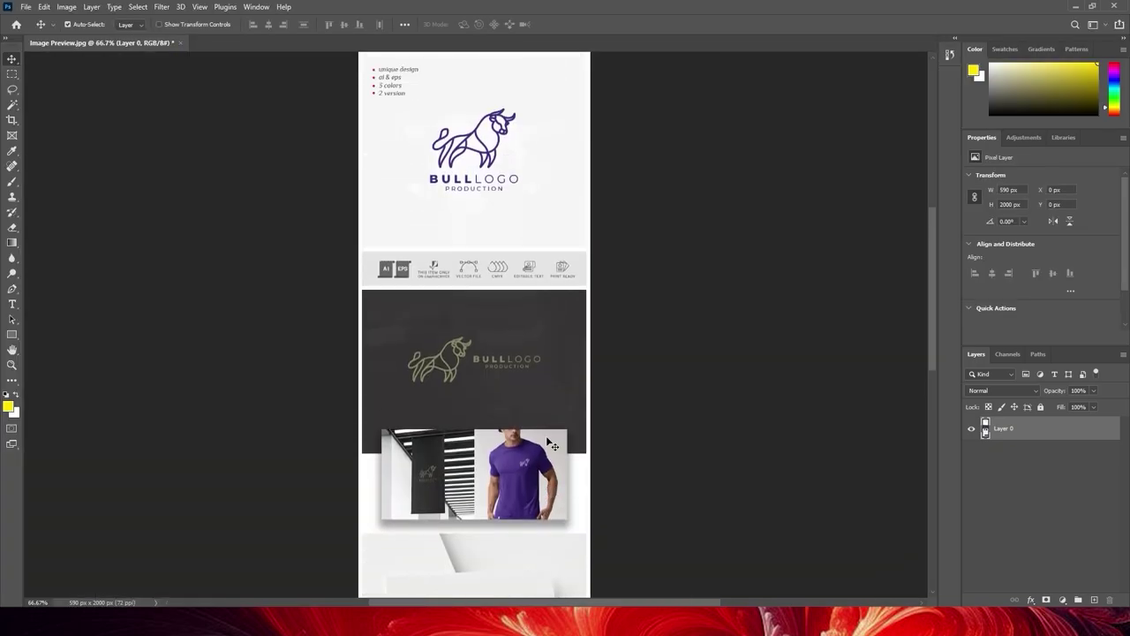
scroll(491, 239, up, 5)
scroll(508, 407, down, 4)
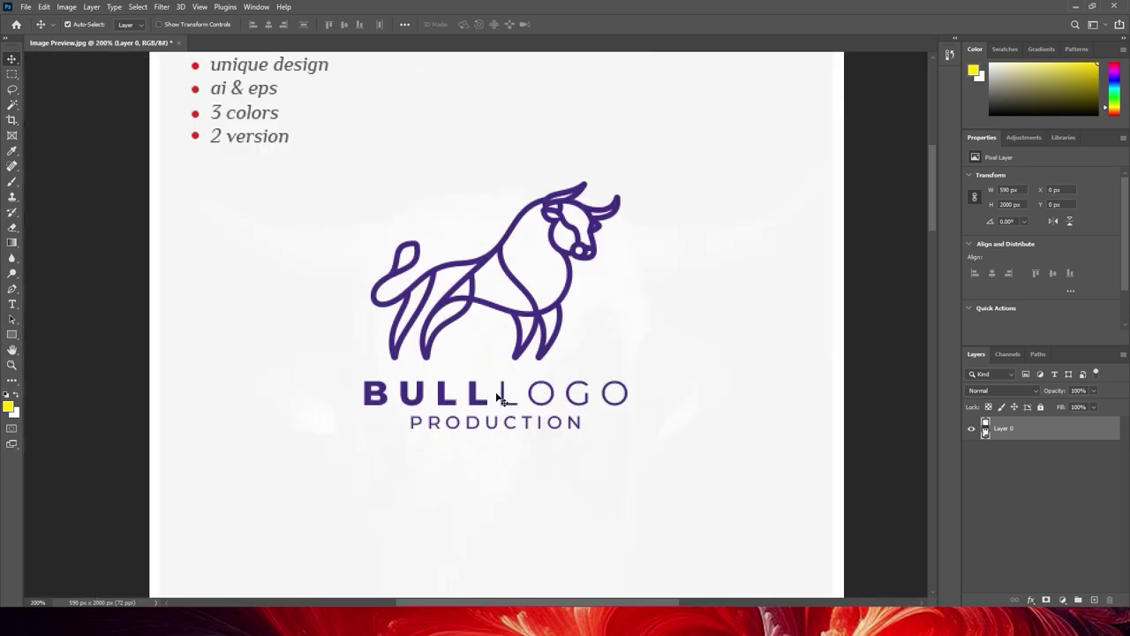
scroll(508, 406, down, 1)
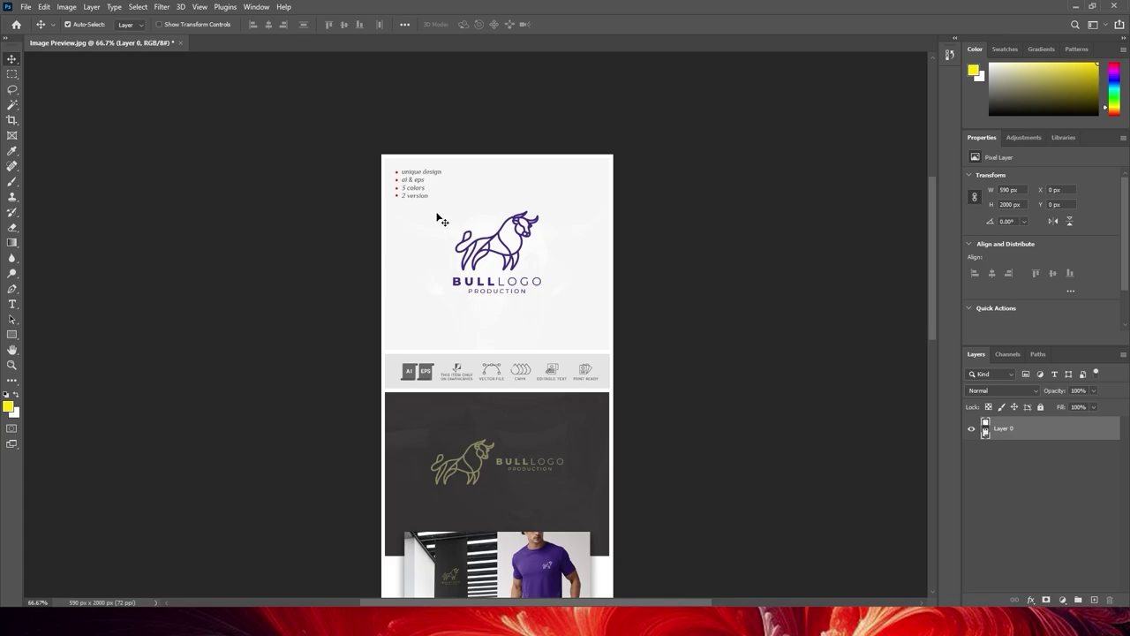
scroll(477, 329, down, 5)
scroll(481, 336, down, 3)
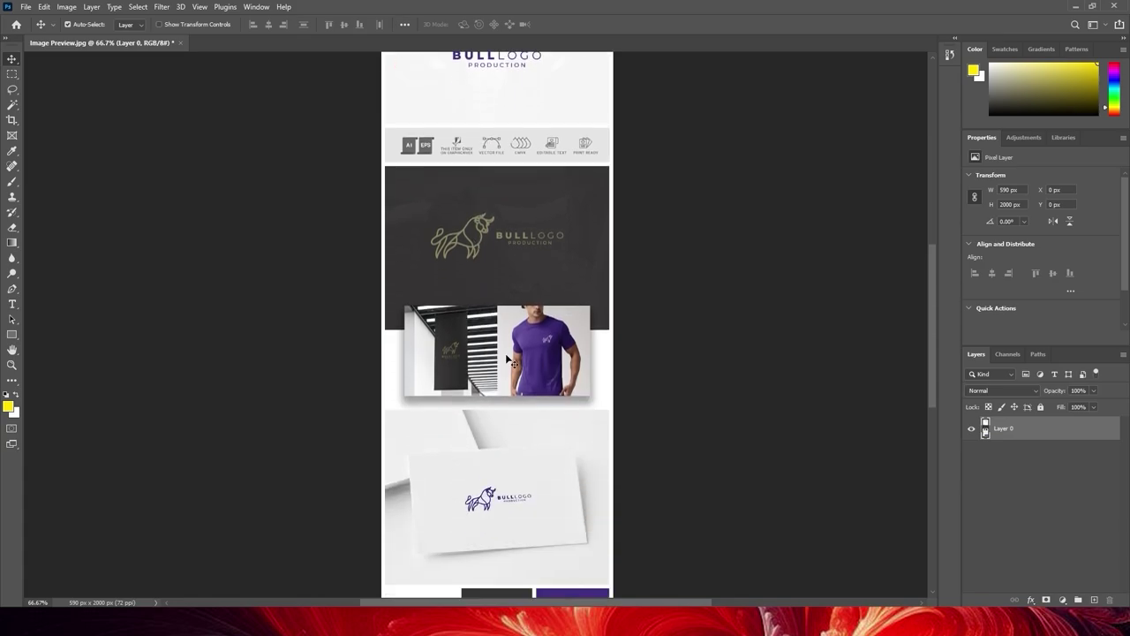
scroll(517, 354, down, 2)
scroll(518, 361, down, 3)
scroll(517, 375, down, 2)
scroll(517, 377, down, 2)
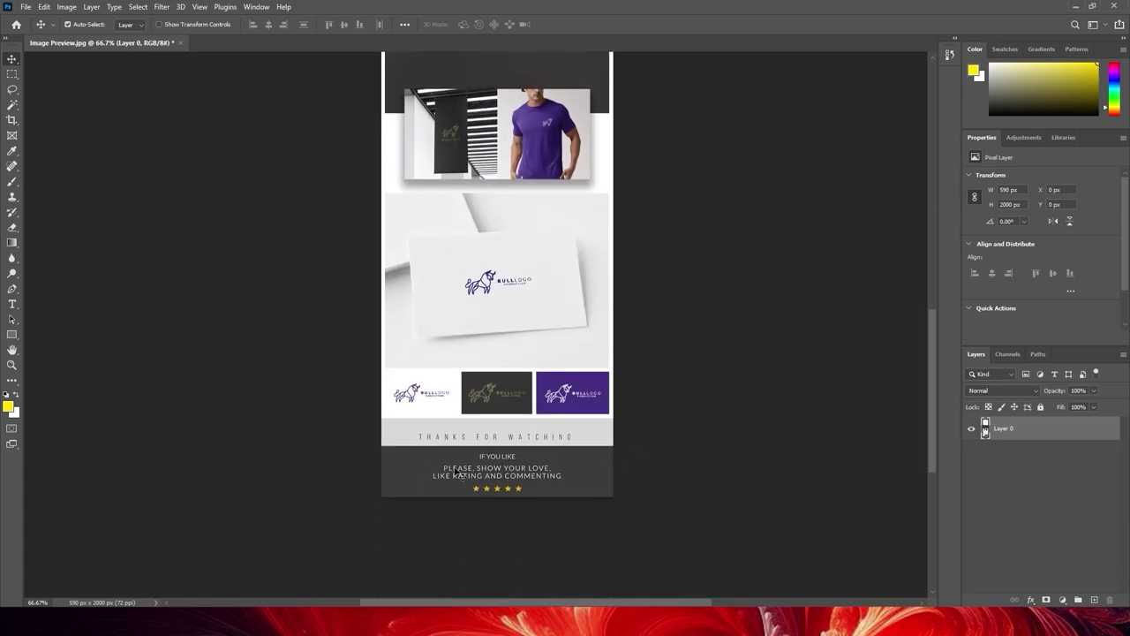
scroll(519, 415, up, 3)
scroll(523, 445, up, 2)
scroll(523, 446, up, 3)
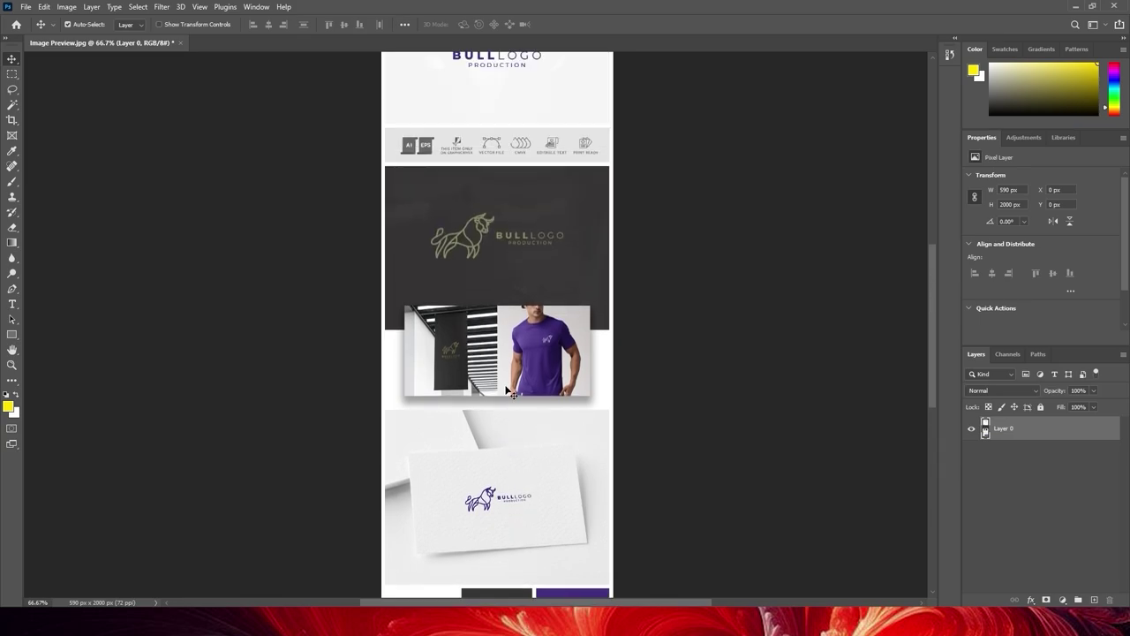
scroll(511, 395, up, 2)
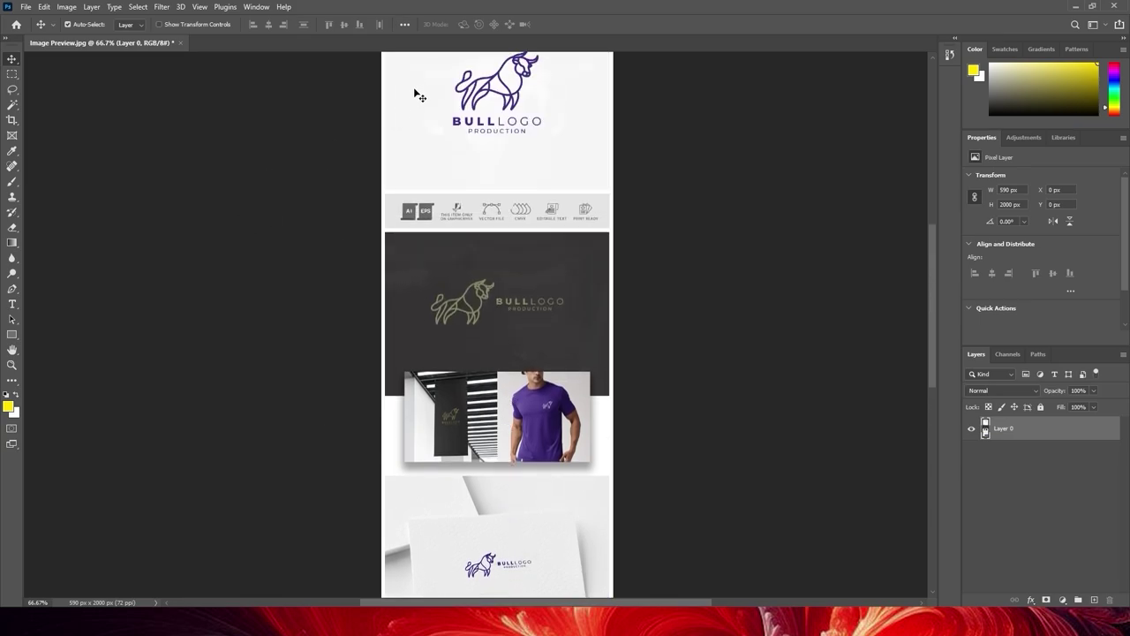
scroll(423, 150, up, 2)
scroll(432, 212, up, 3)
Step: Create a blank 590 × 2000 px Photoshop document, then switch back to the browser upload page
click(26, 6)
click(33, 19)
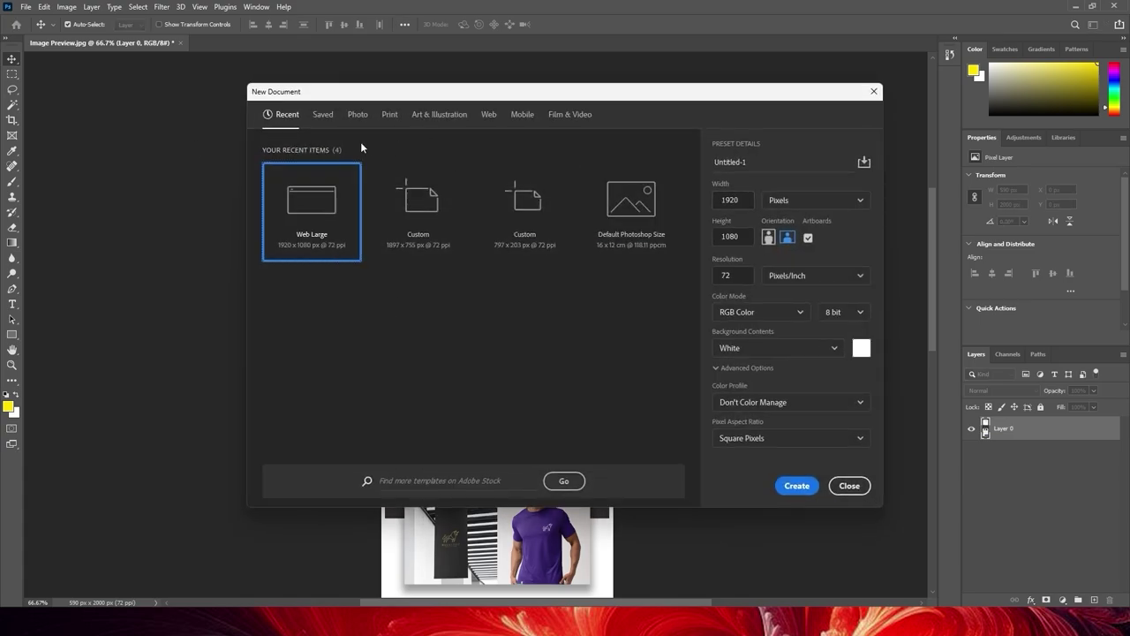
text(590)
key(Tab)
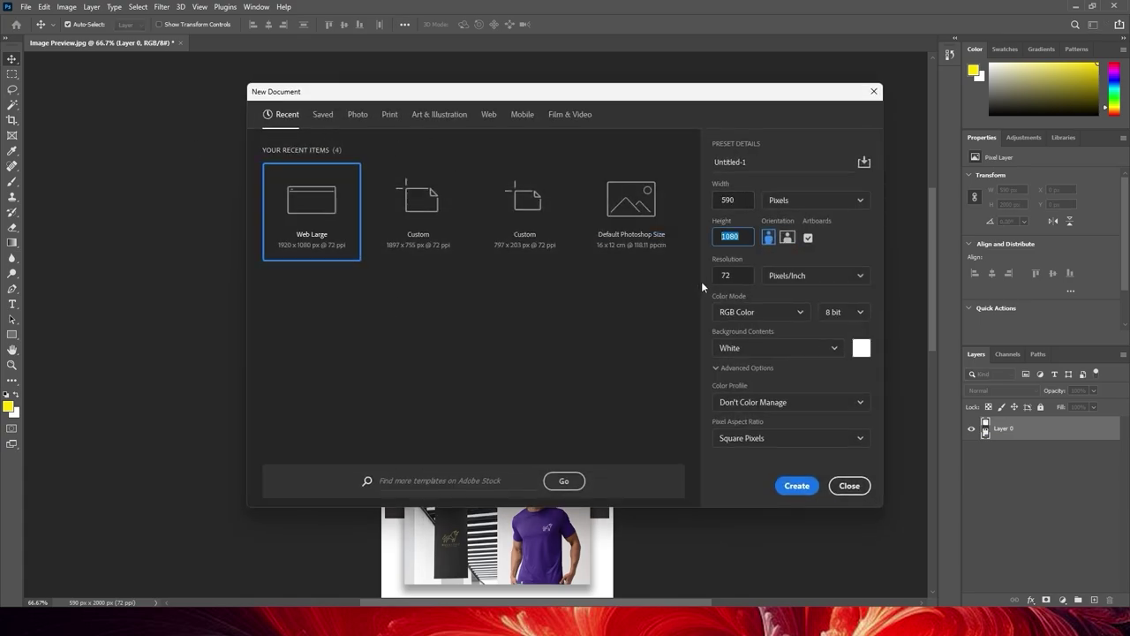
text(2000)
key(Return)
key(alt+Tab)
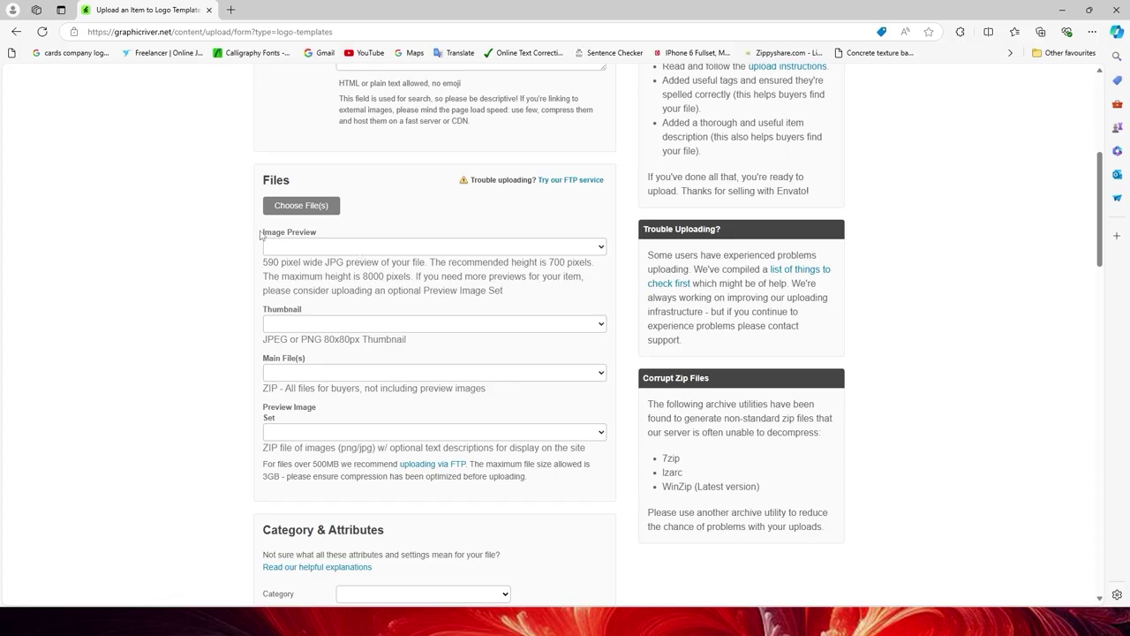
drag(263, 232, 319, 235)
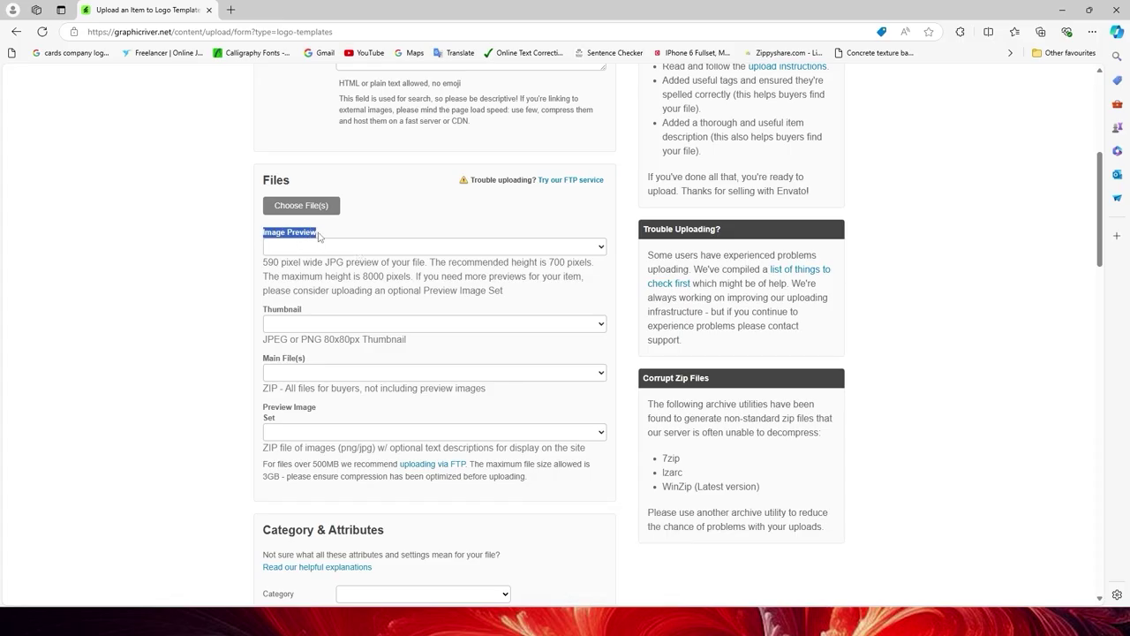
drag(263, 310, 359, 339)
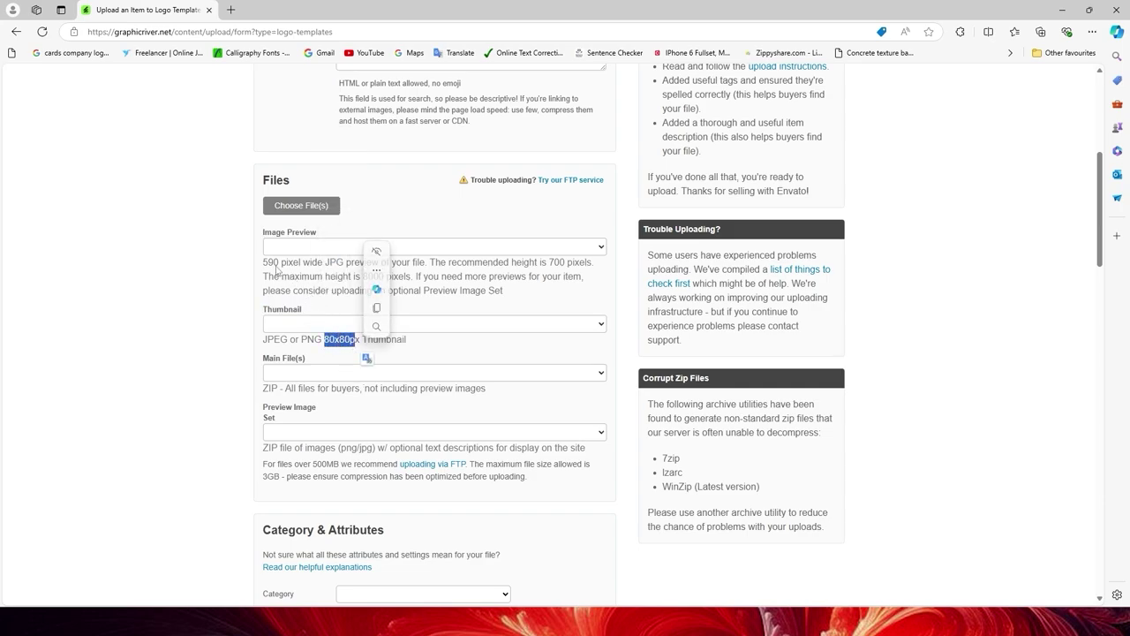
drag(263, 262, 279, 263)
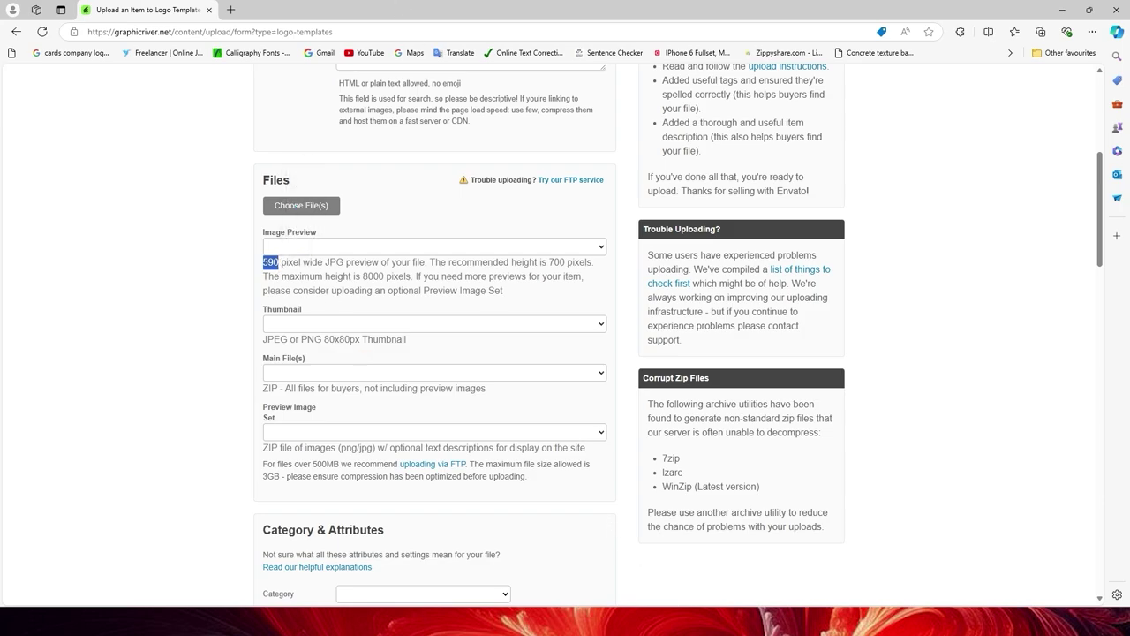
drag(305, 358, 285, 357)
mouse_move(263, 407)
mouse_down()
mouse_move(289, 422)
mouse_move(276, 420)
mouse_up()
click(289, 421)
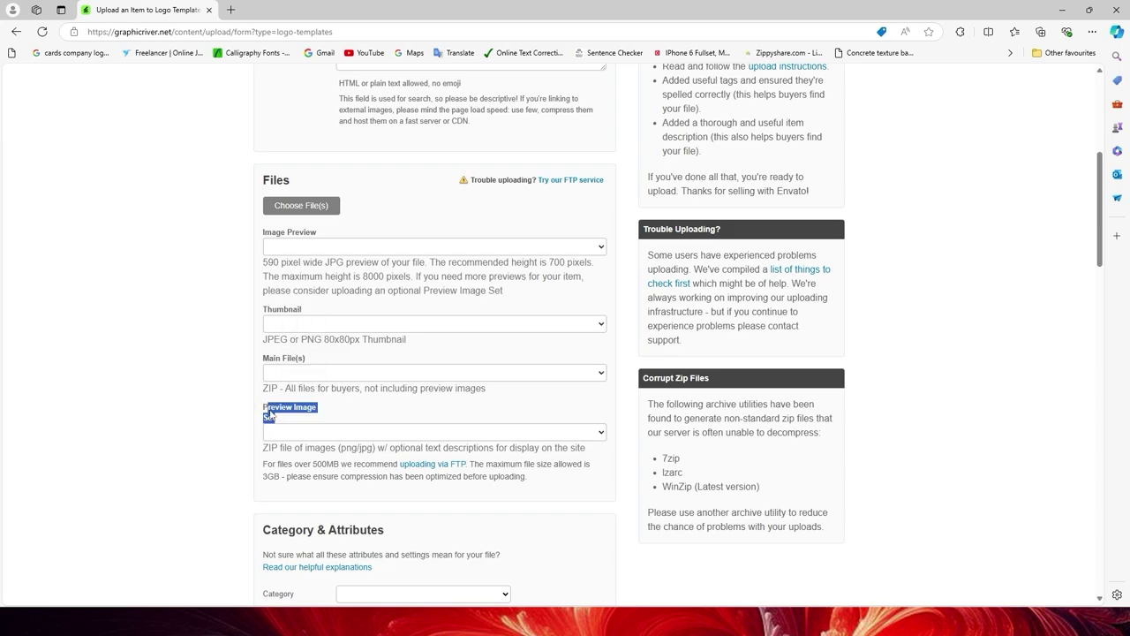
click(275, 420)
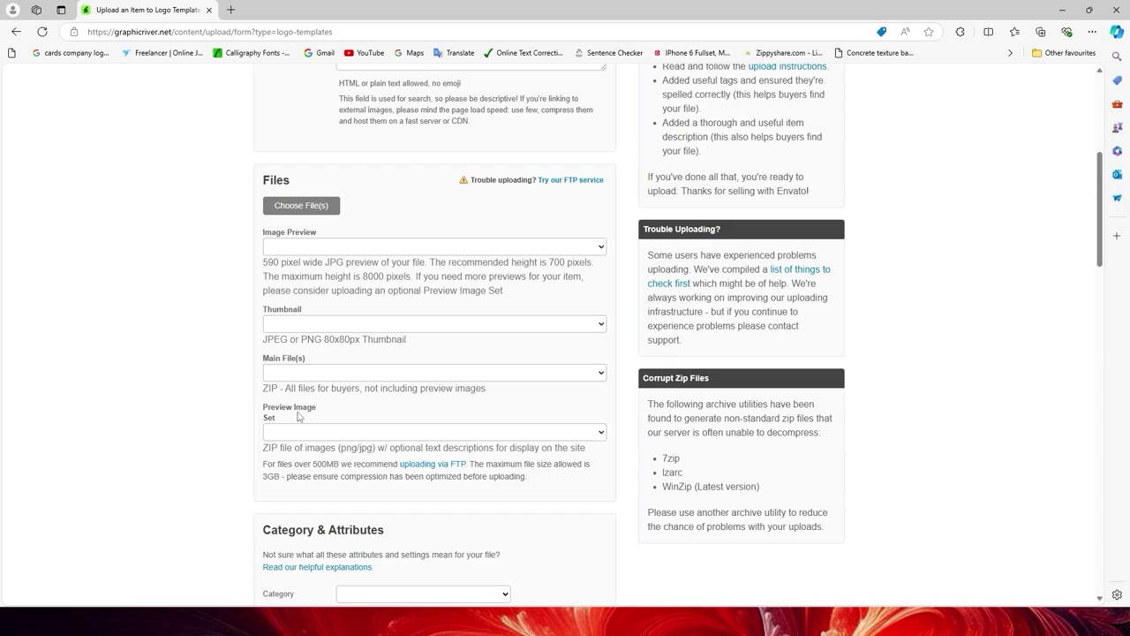
Step: Review the Bull Logo Main File and Image Preview folders in File Explorer, then close it
key(alt+Tab)
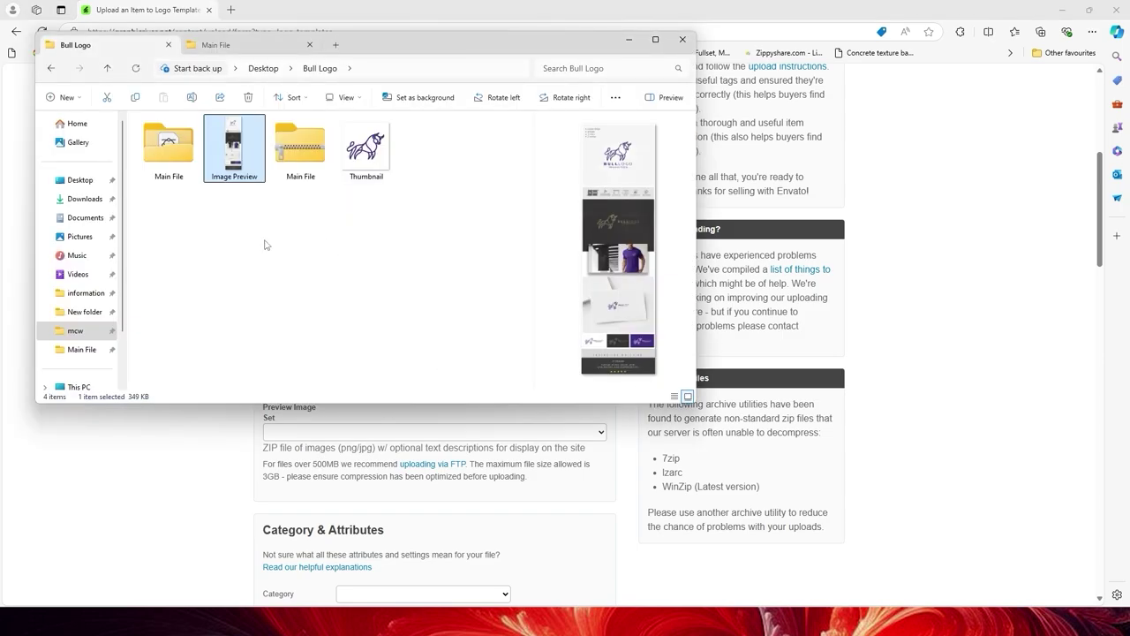
double_click(171, 142)
click(166, 153)
click(176, 138)
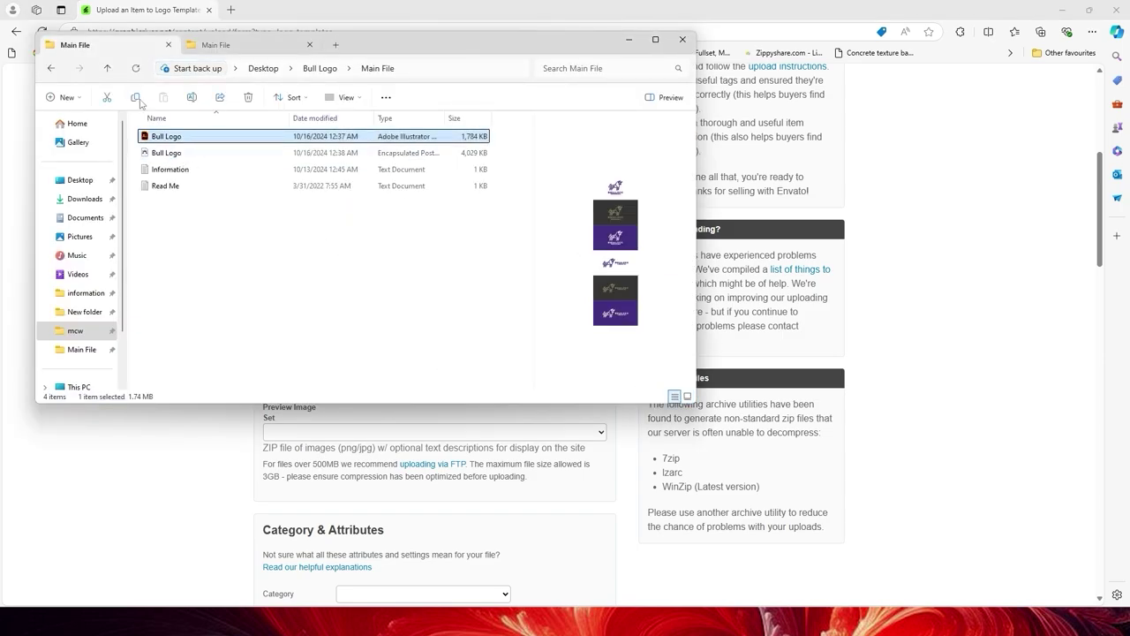
click(107, 68)
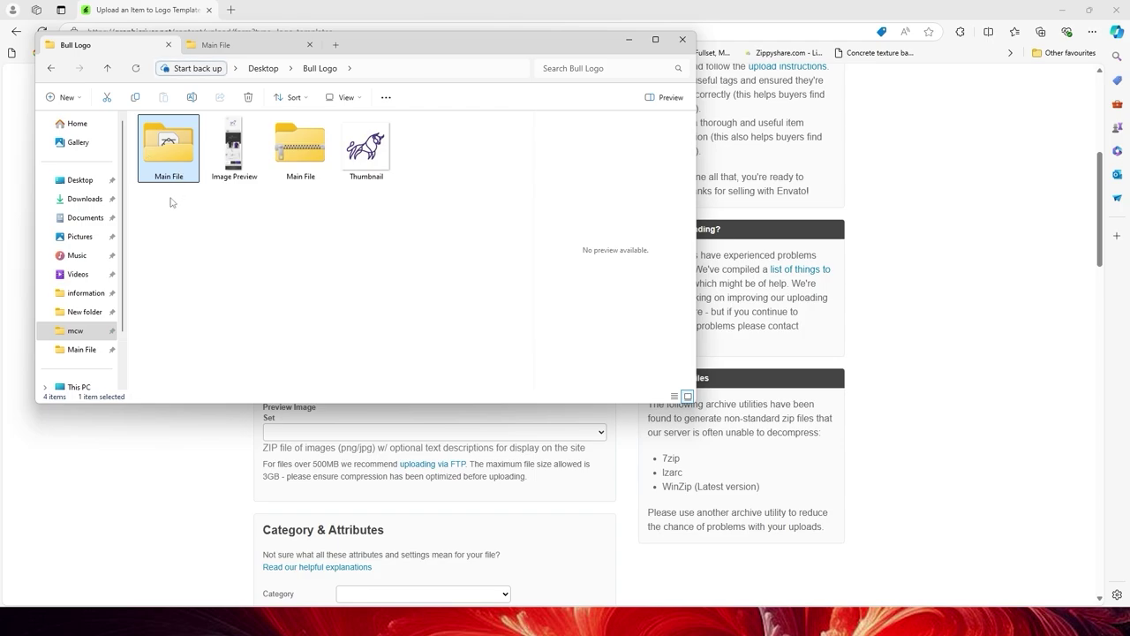
click(221, 172)
click(191, 482)
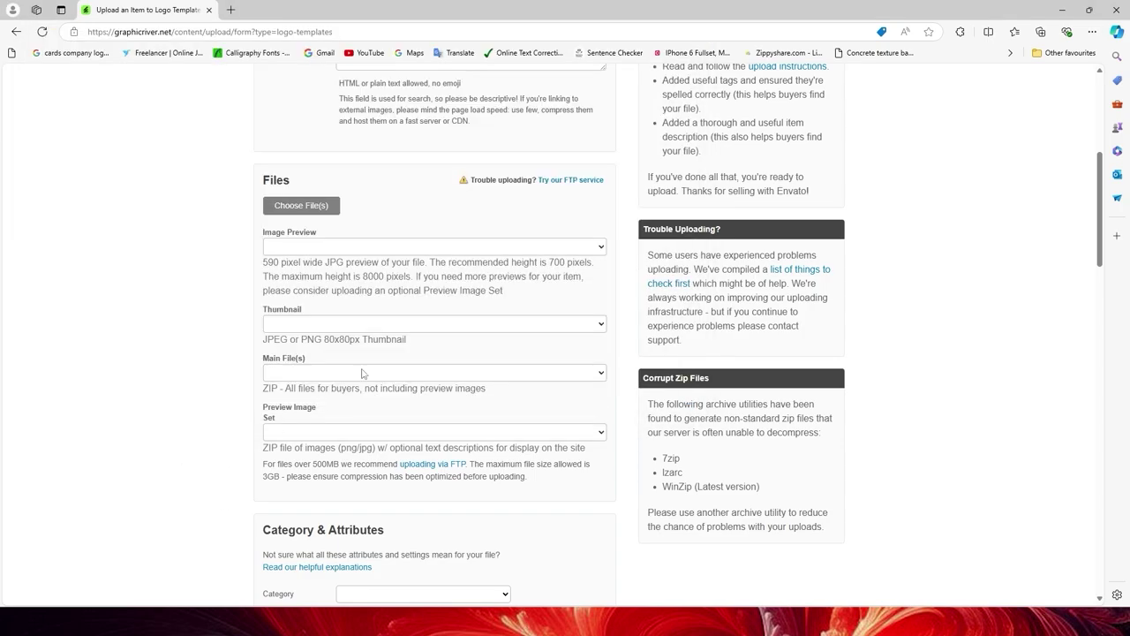
key(alt+Tab)
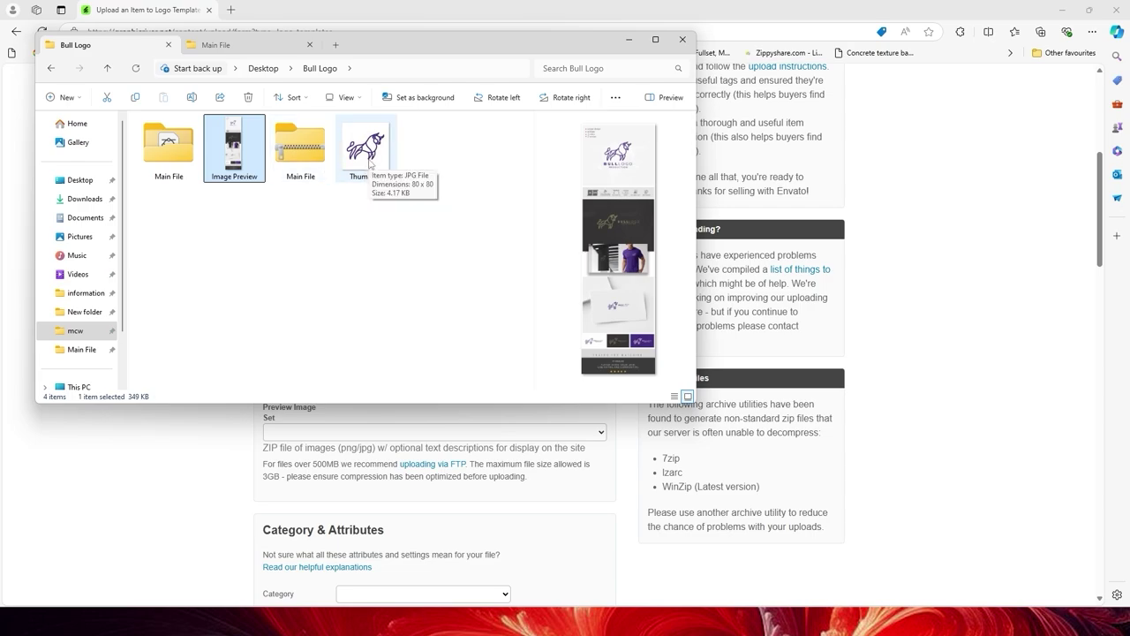
key(alt+F4)
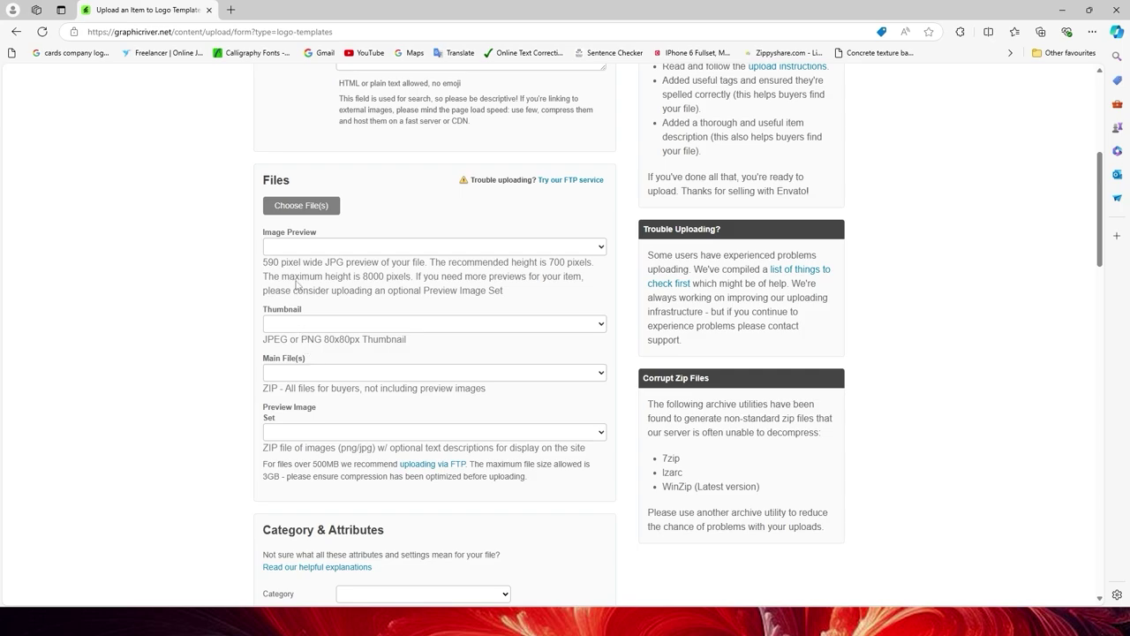
Step: From the Author Dashboard, start a new upload in the Logo Templates category
key(alt+Left)
mouse_move(926, 80)
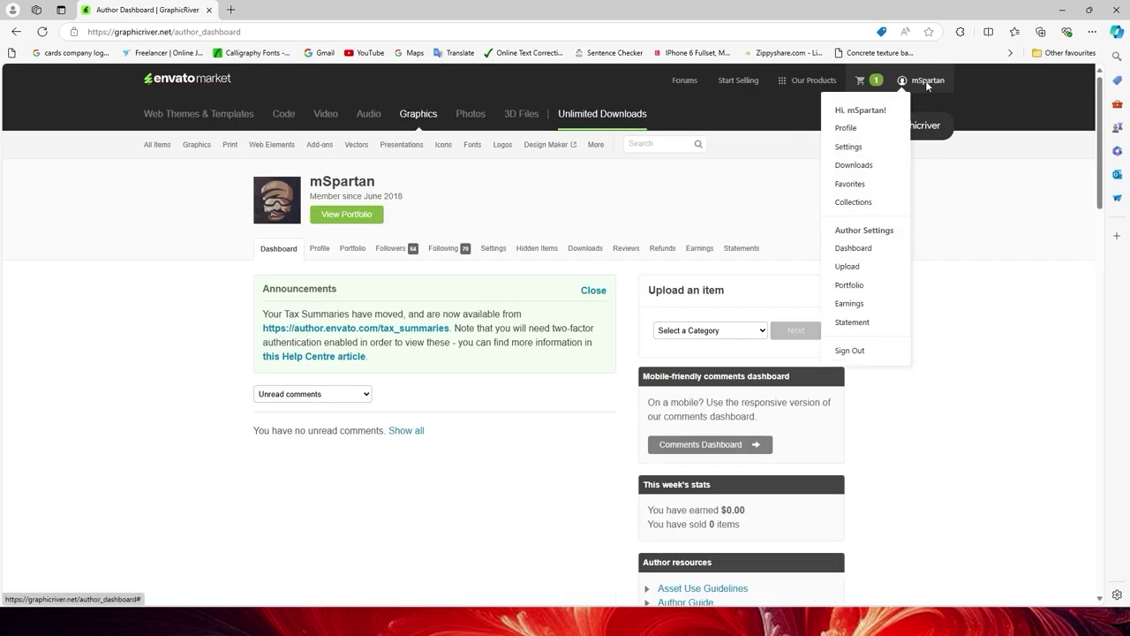
click(848, 267)
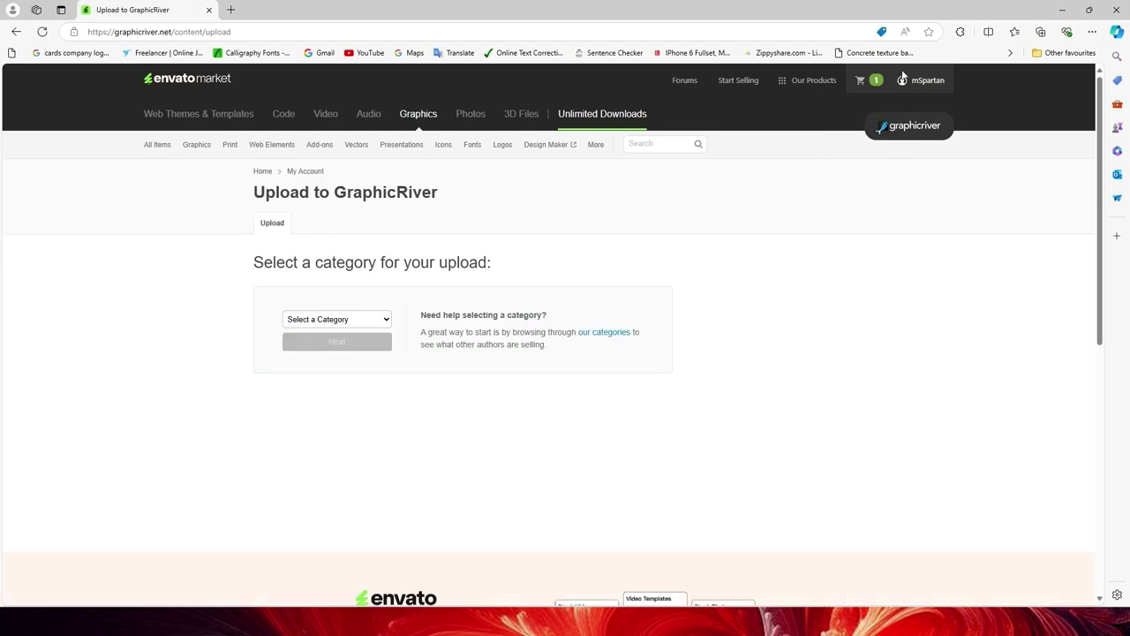
mouse_move(917, 89)
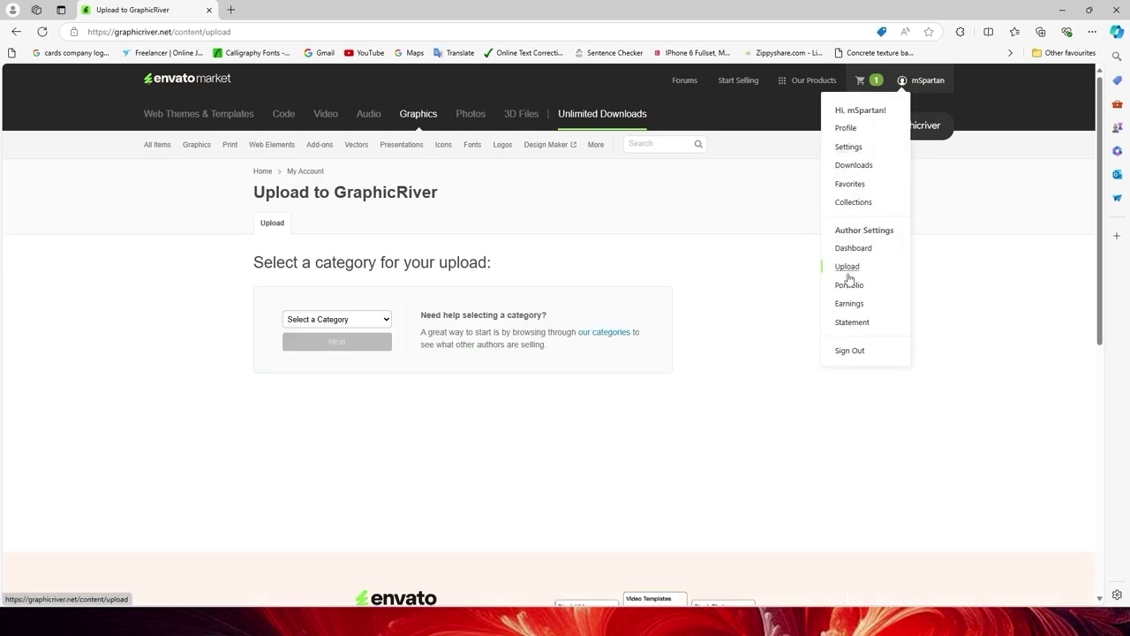
click(338, 321)
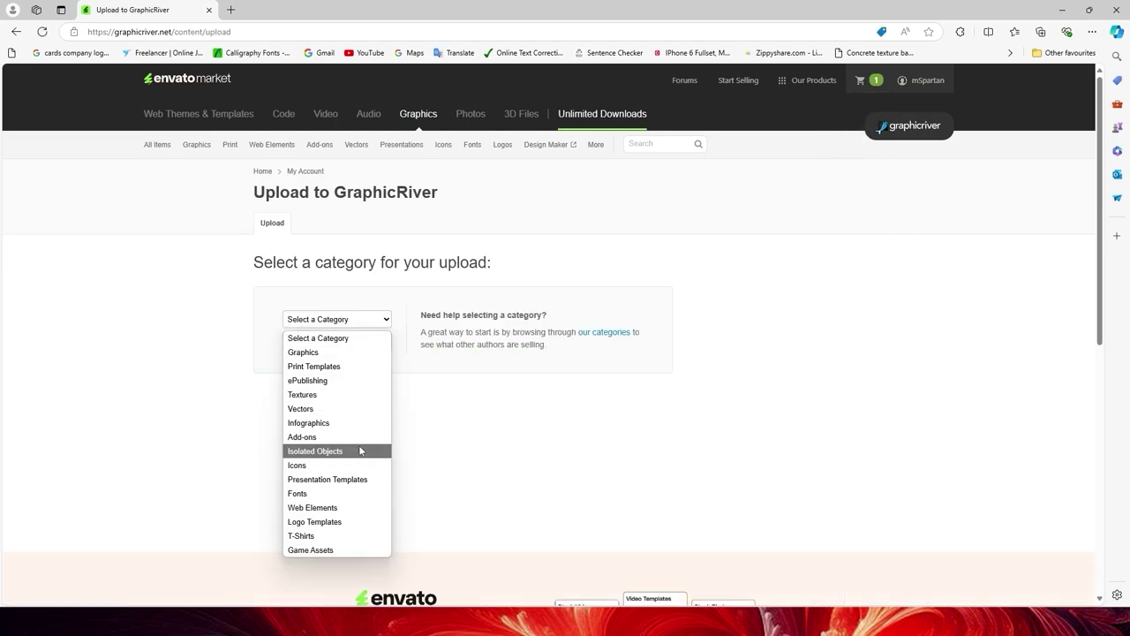
click(336, 523)
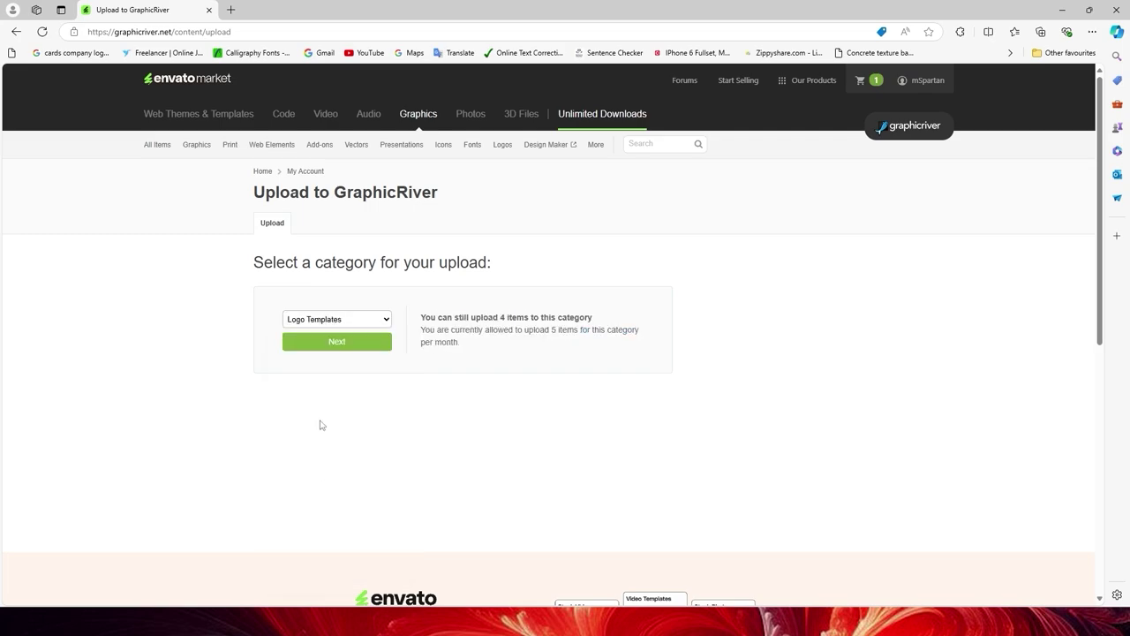
click(341, 344)
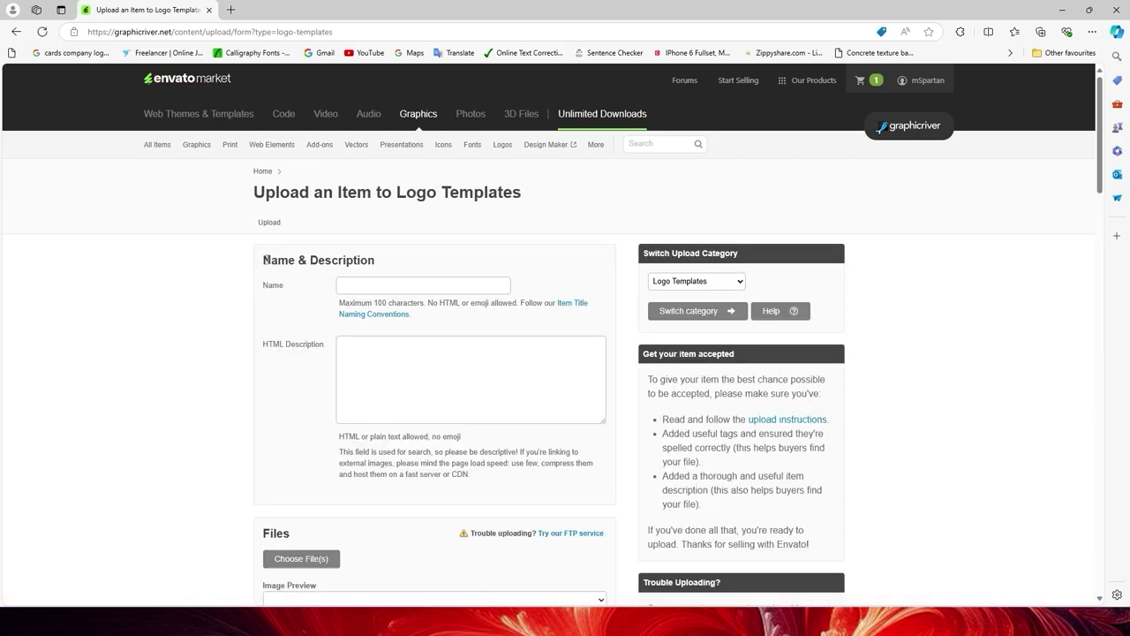
Step: Focus the empty Name field, then switch to the Information.txt notes
drag(265, 259, 389, 267)
click(273, 287)
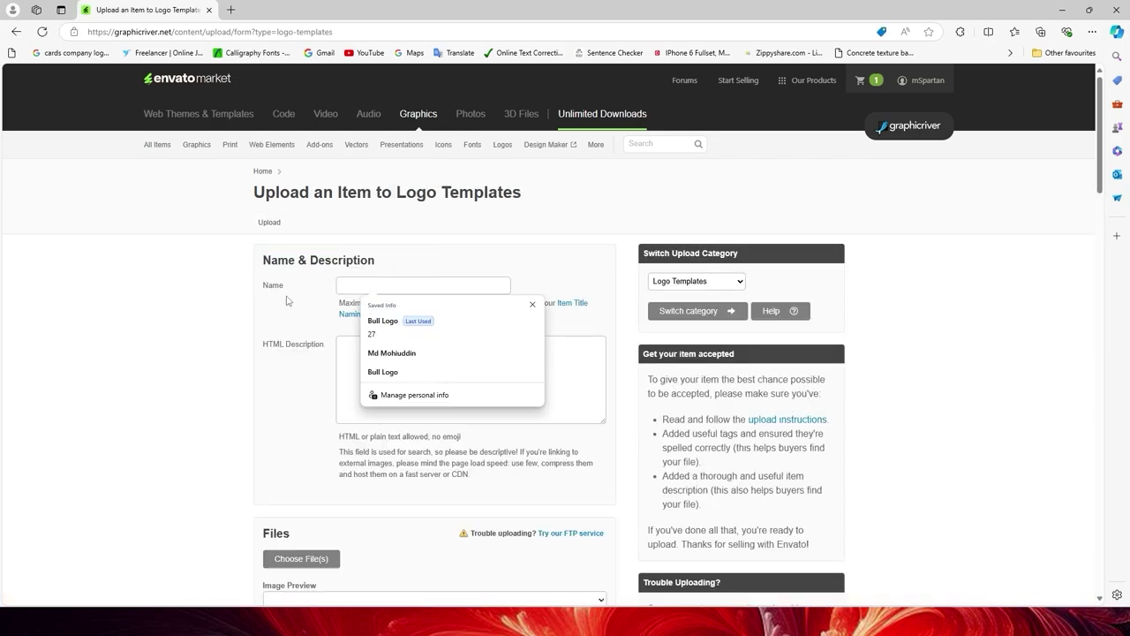
click(355, 282)
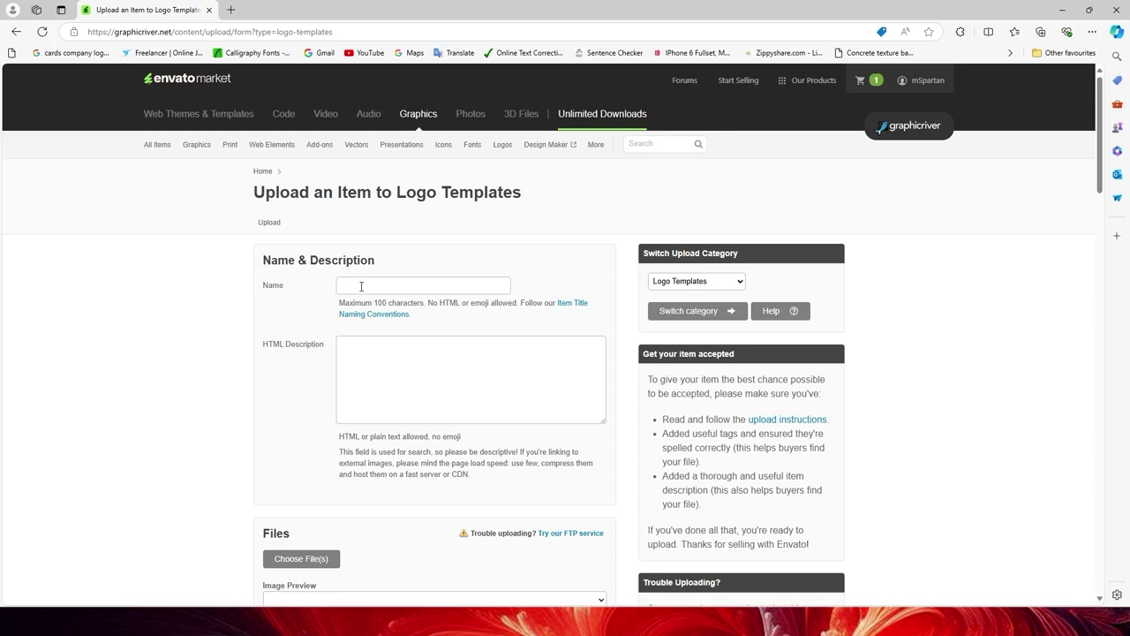
key(alt+Tab)
Step: Copy 'Bull Logo' from Information.txt and paste it into the Name field
click(161, 173)
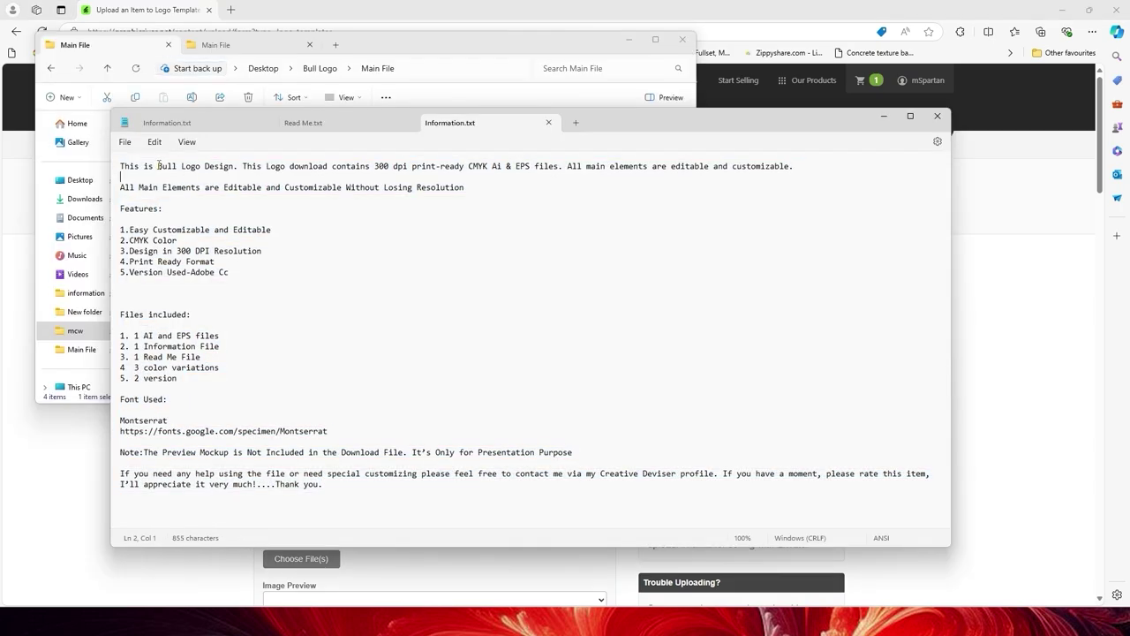
drag(158, 166, 202, 170)
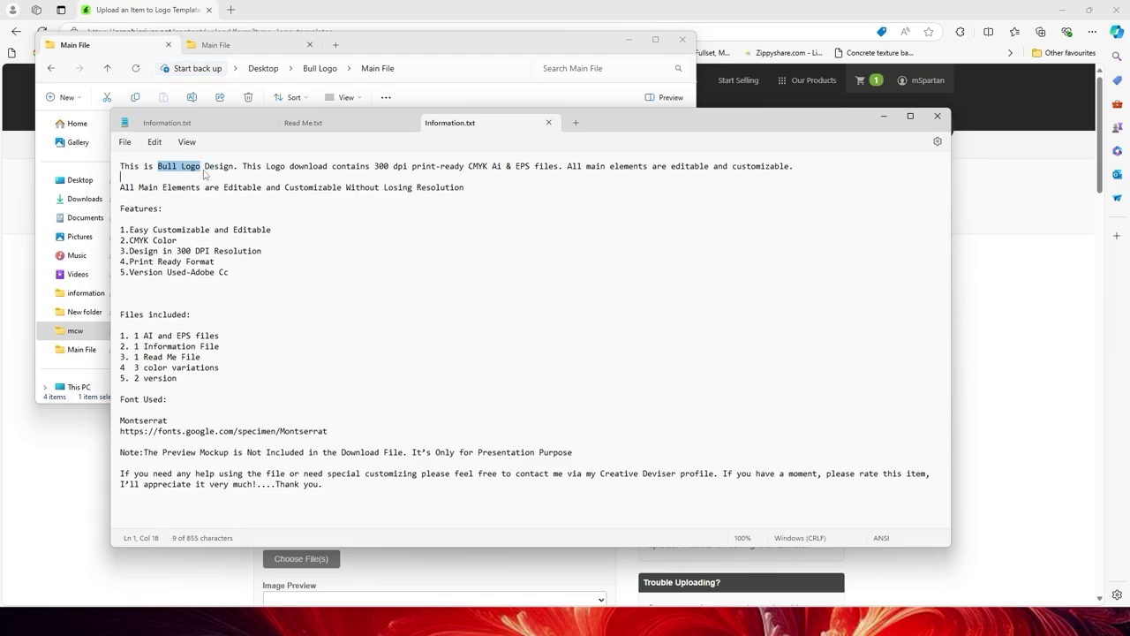
right_click(202, 170)
click(235, 231)
click(583, 543)
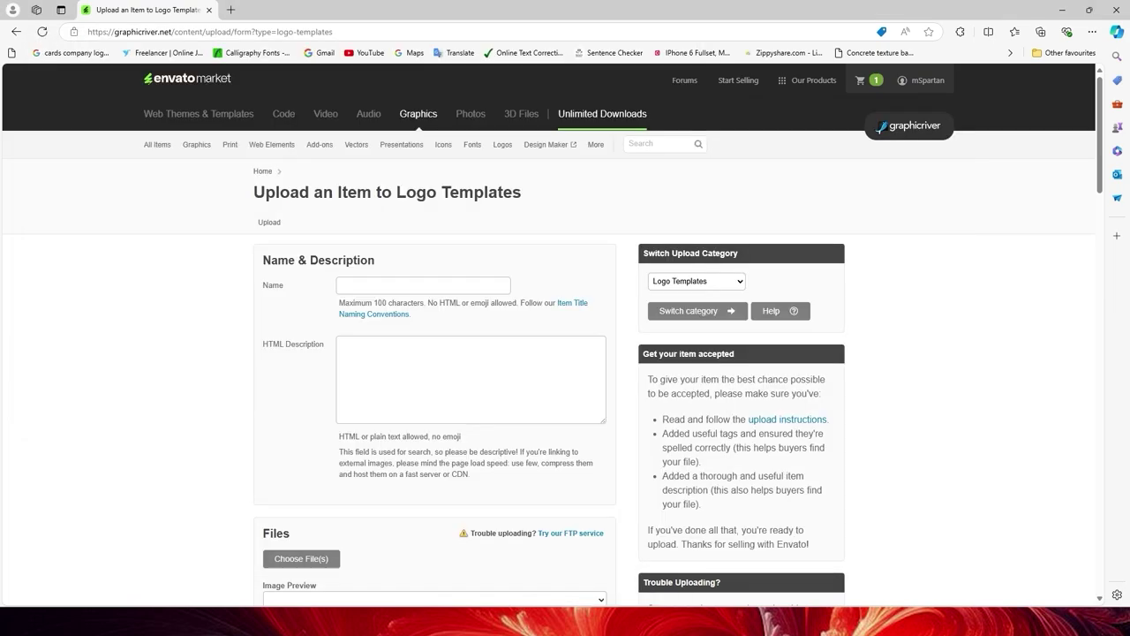
right_click(361, 285)
click(394, 437)
Step: Select the whole description text in Information.txt for copying, then minimize Notepad
click(342, 348)
key(alt+Tab)
click(335, 358)
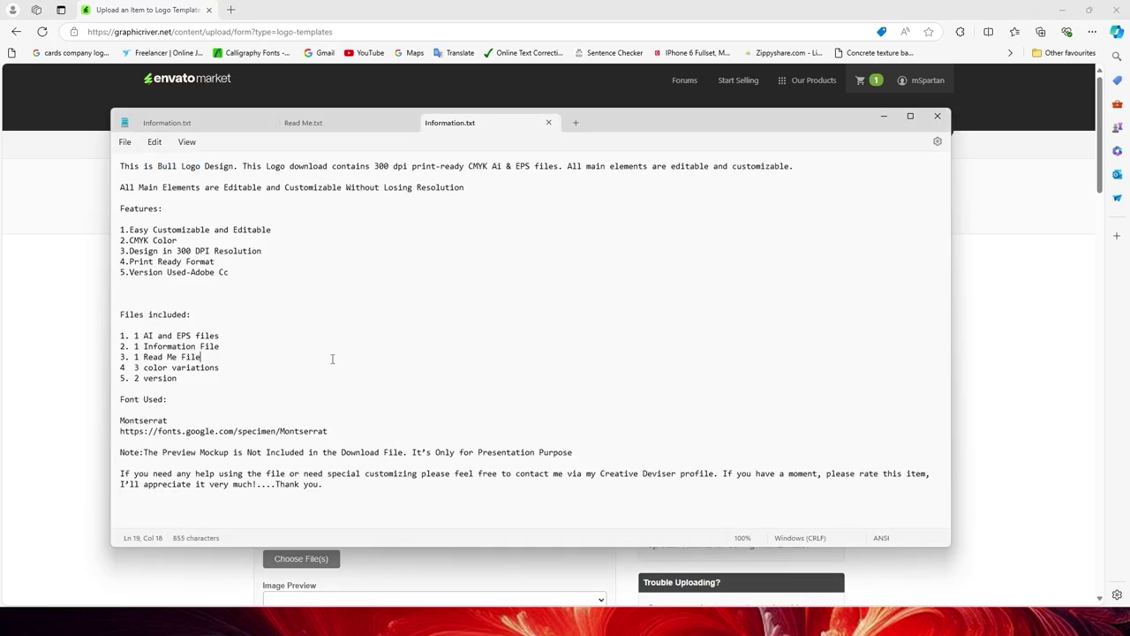
key(ctrl+a)
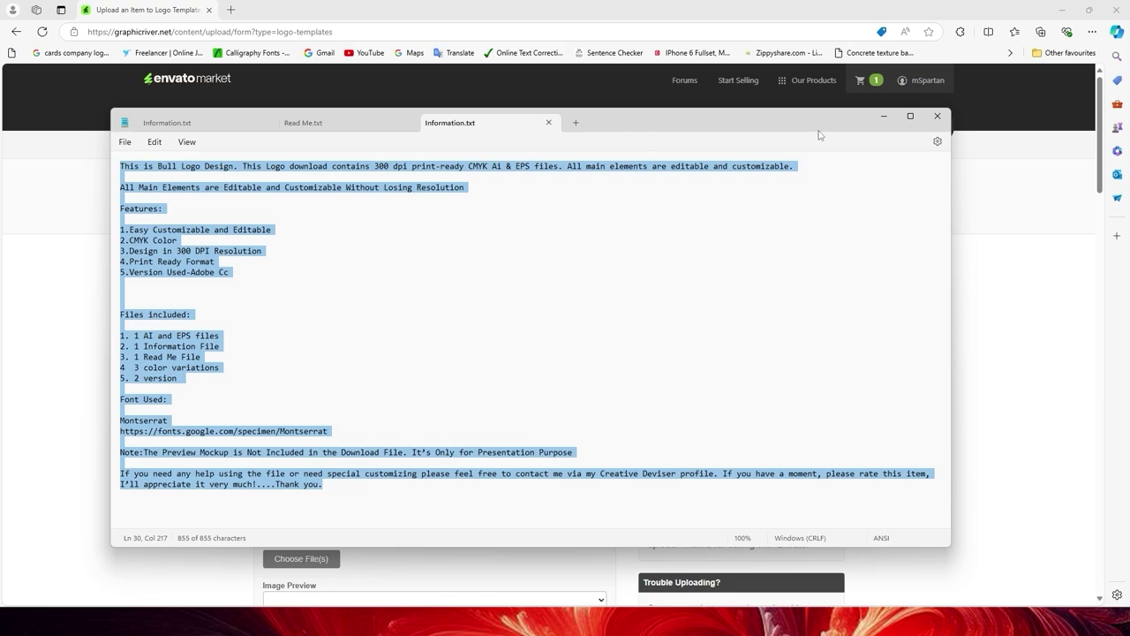
click(882, 117)
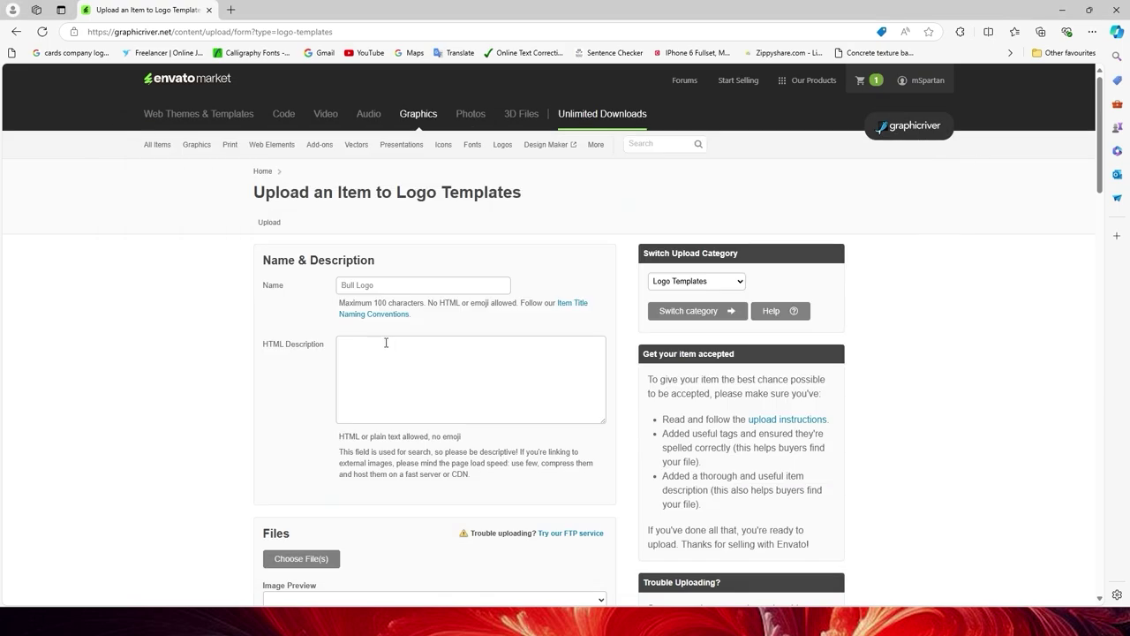
Step: Paste the full Bull Logo description into HTML Description and scroll through to review it
click(377, 346)
key(ctrl+v)
scroll(416, 371, up, 5)
scroll(475, 350, up, 5)
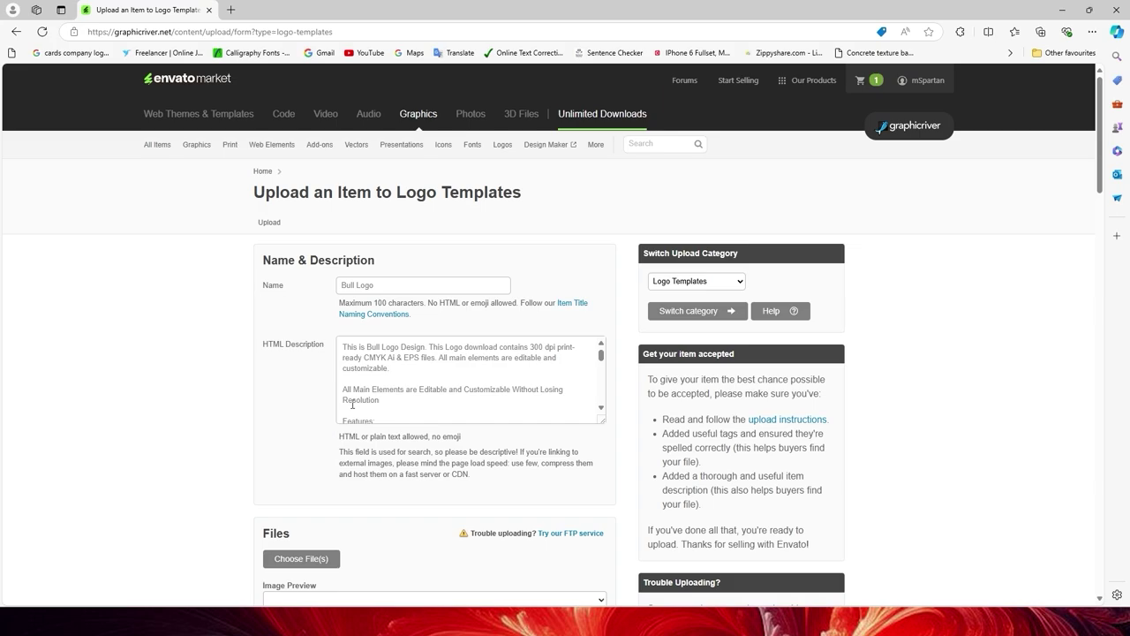
scroll(388, 430, down, 1)
scroll(411, 336, down, 3)
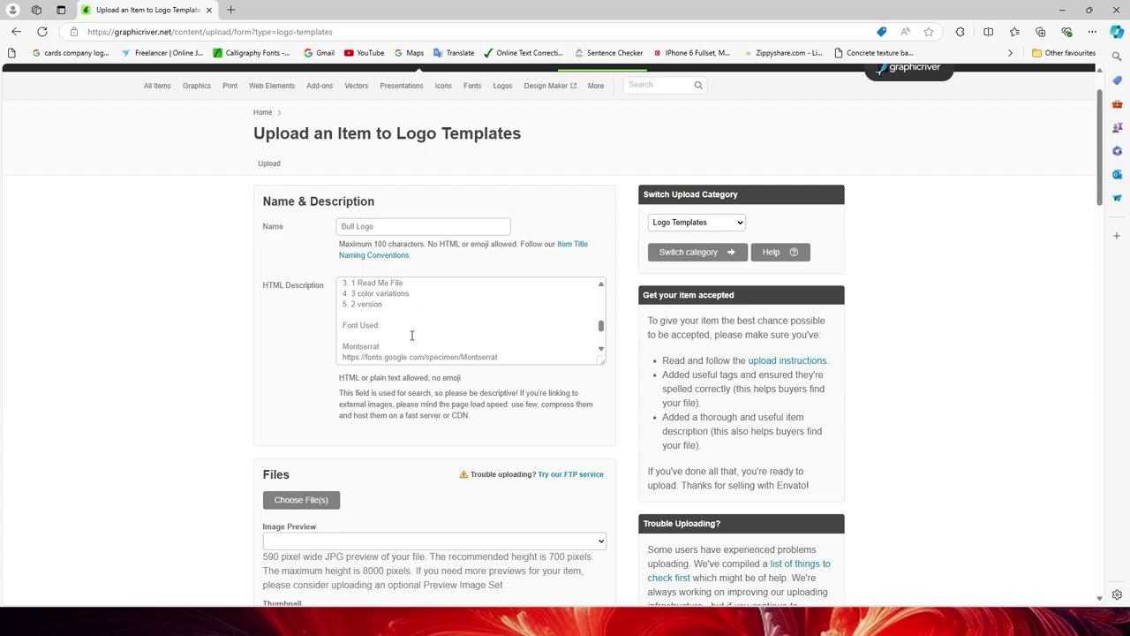
scroll(411, 336, up, 3)
scroll(371, 328, down, 3)
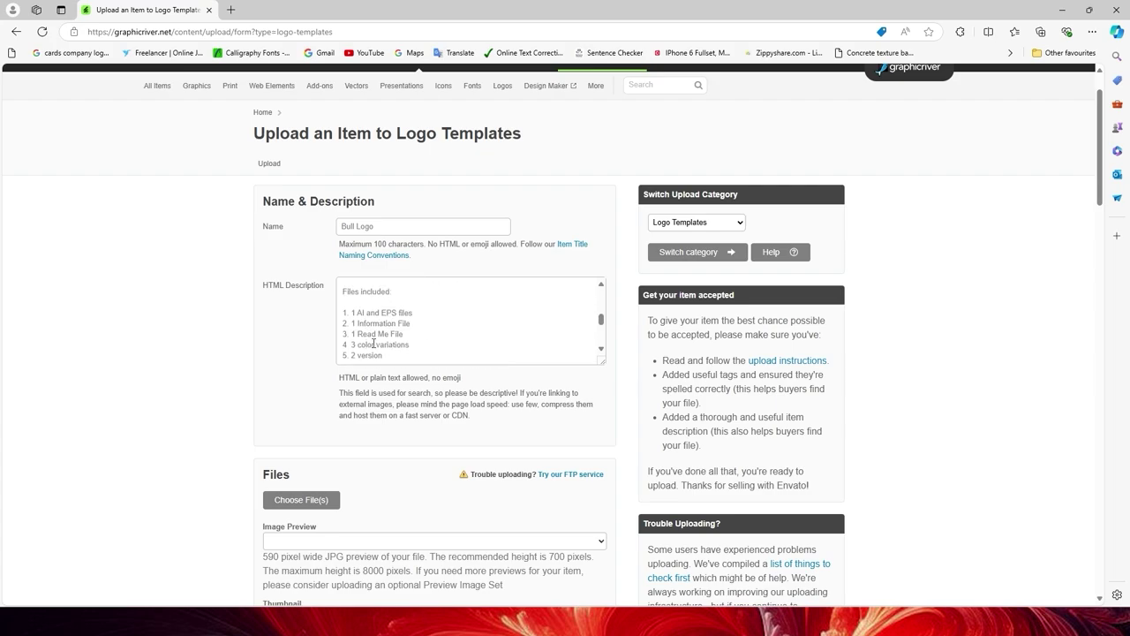
scroll(374, 344, down, 3)
scroll(363, 336, up, 1)
scroll(356, 331, up, 1)
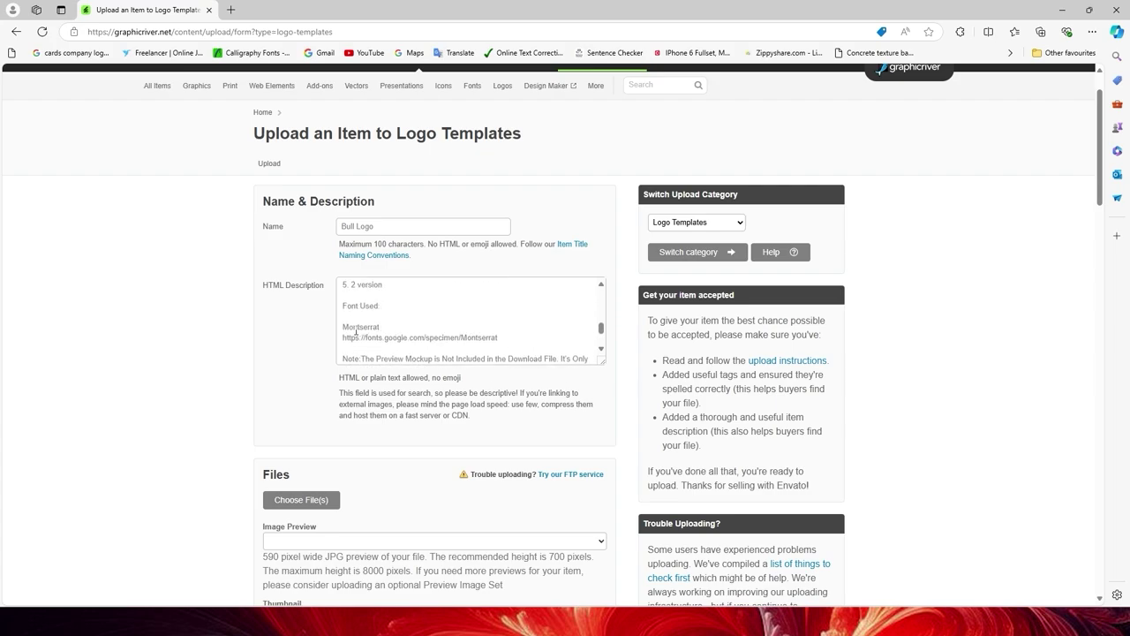
Step: Check the Montserrat font link in the description, then scroll down to Files
drag(344, 327, 496, 339)
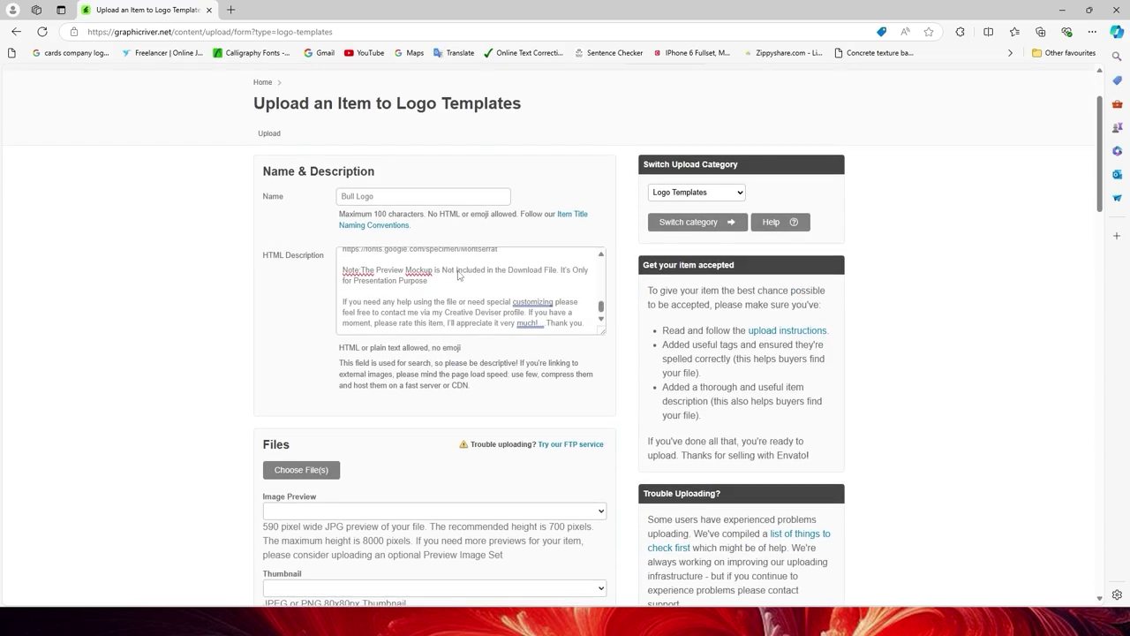
click(408, 313)
scroll(408, 313, down, 2)
scroll(391, 352, down, 2)
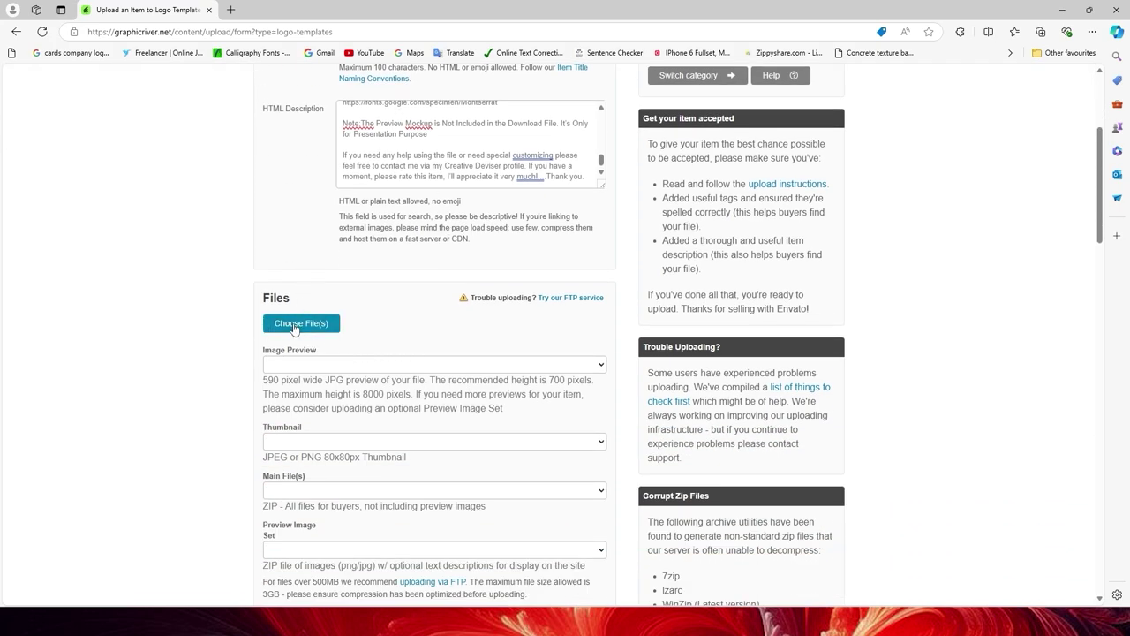
Step: From the file picker, inspect Main File's Read Me and Information.txt contents
click(296, 325)
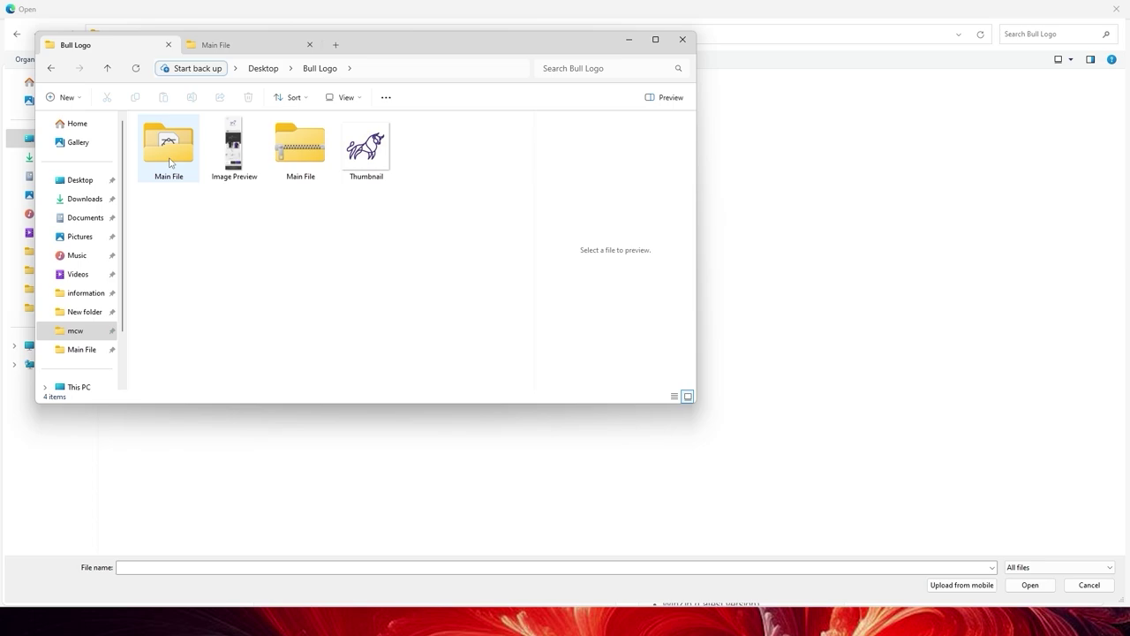
click(185, 166)
double_click(176, 152)
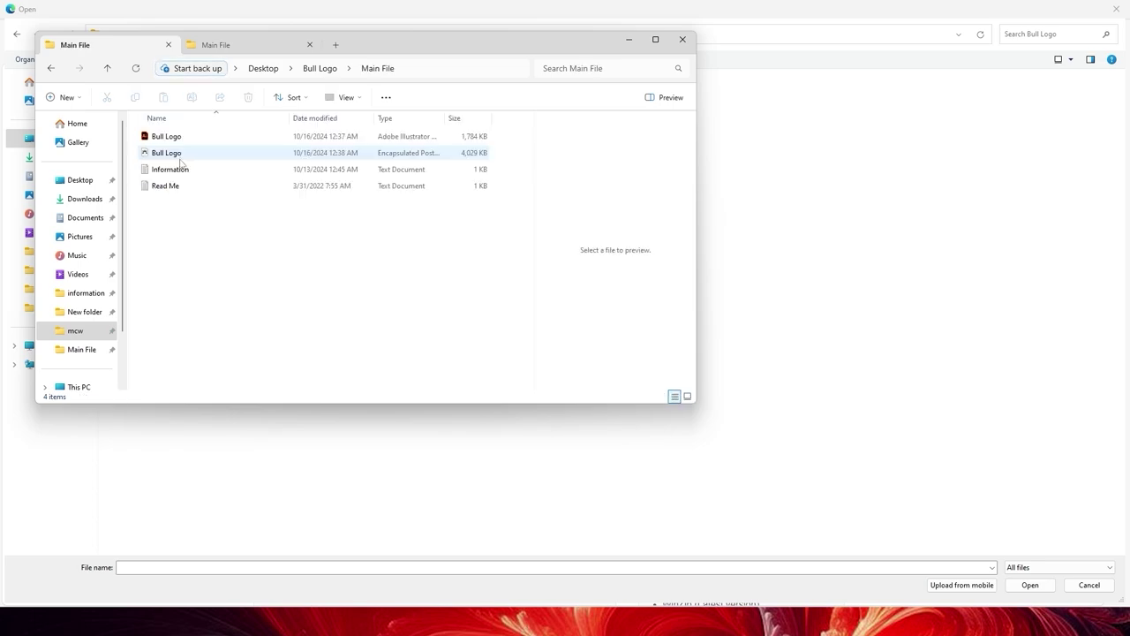
click(159, 187)
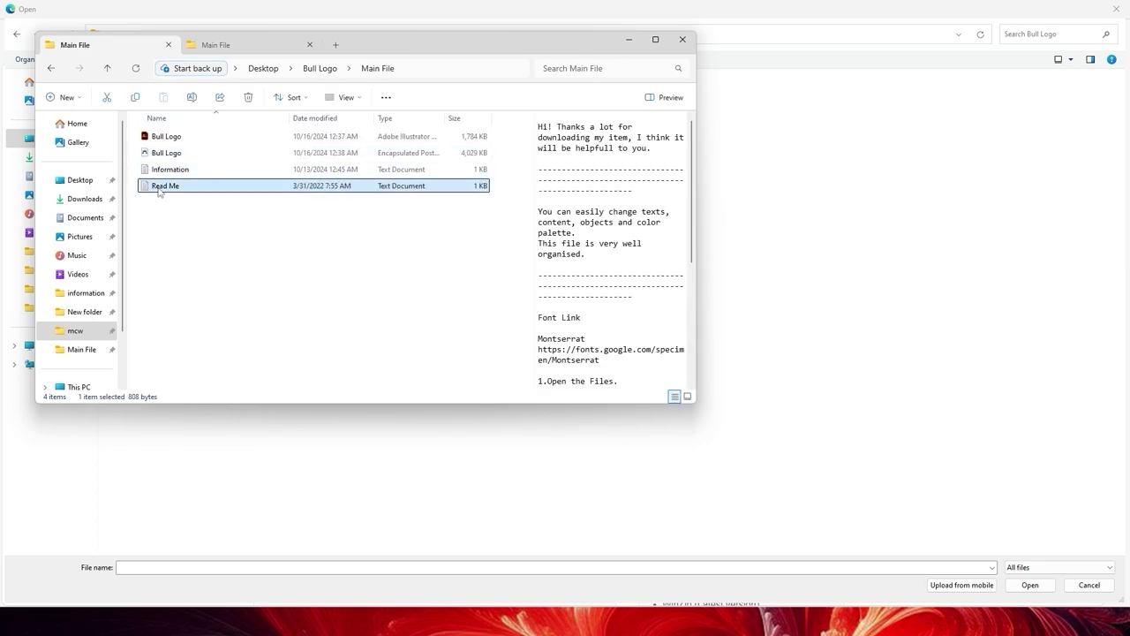
double_click(186, 170)
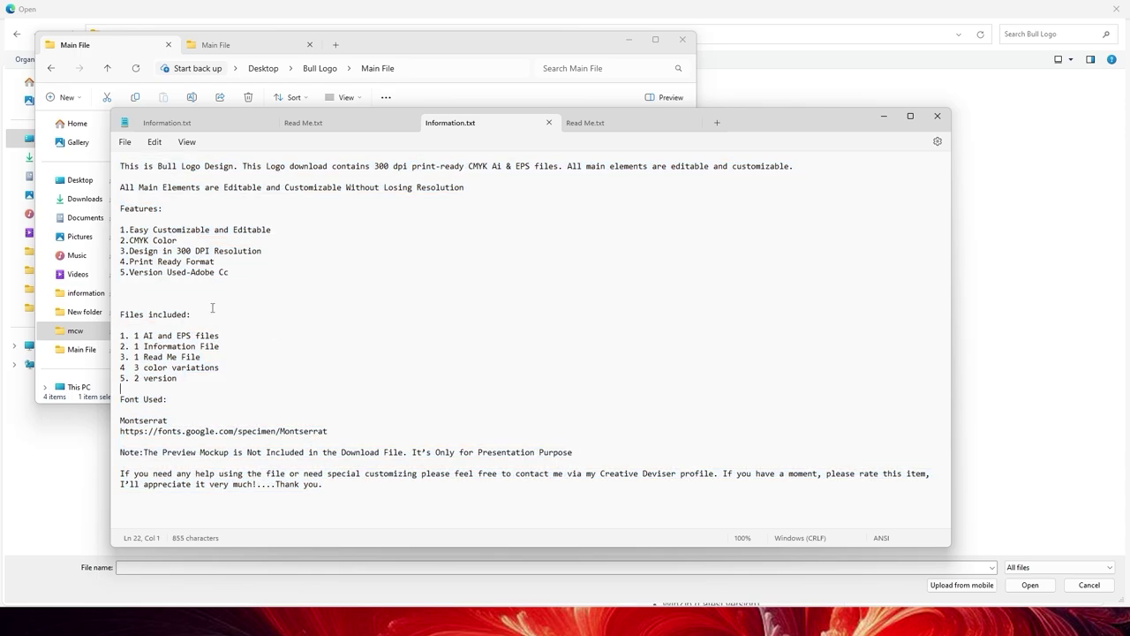
click(937, 123)
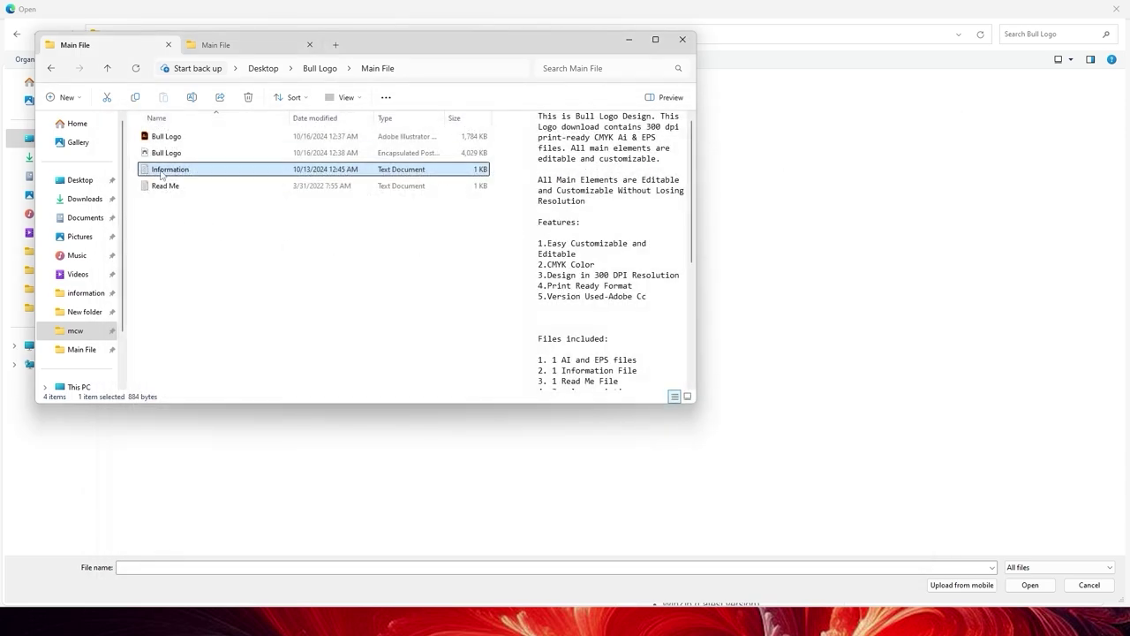
Step: Back in the Bull Logo folder, bring up Main File's Send to options for zipping
click(107, 69)
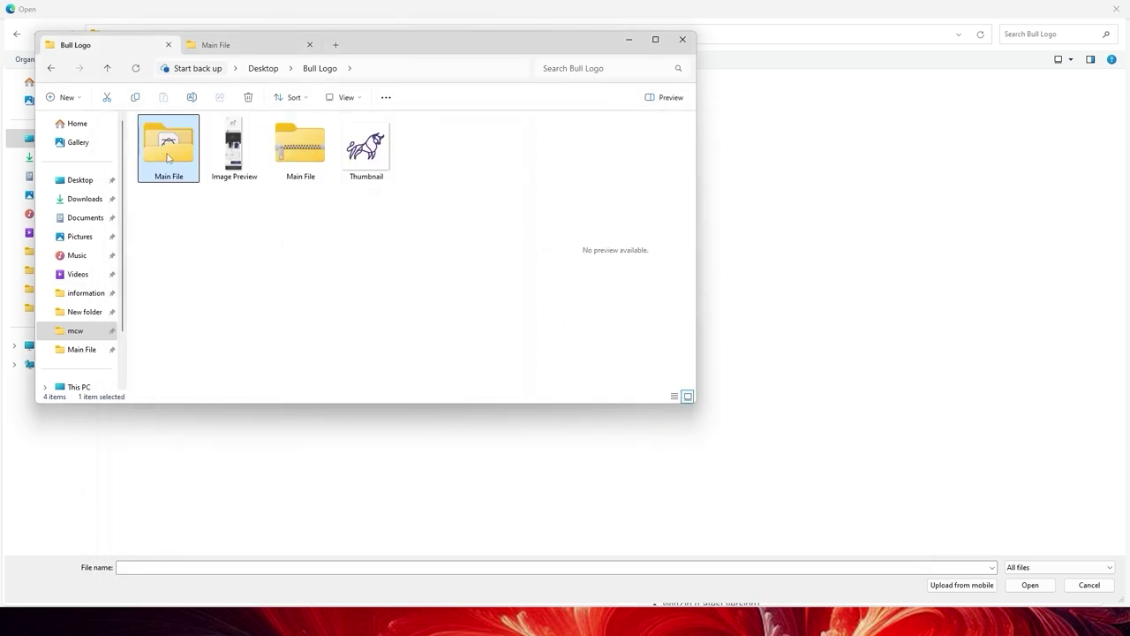
right_click(170, 148)
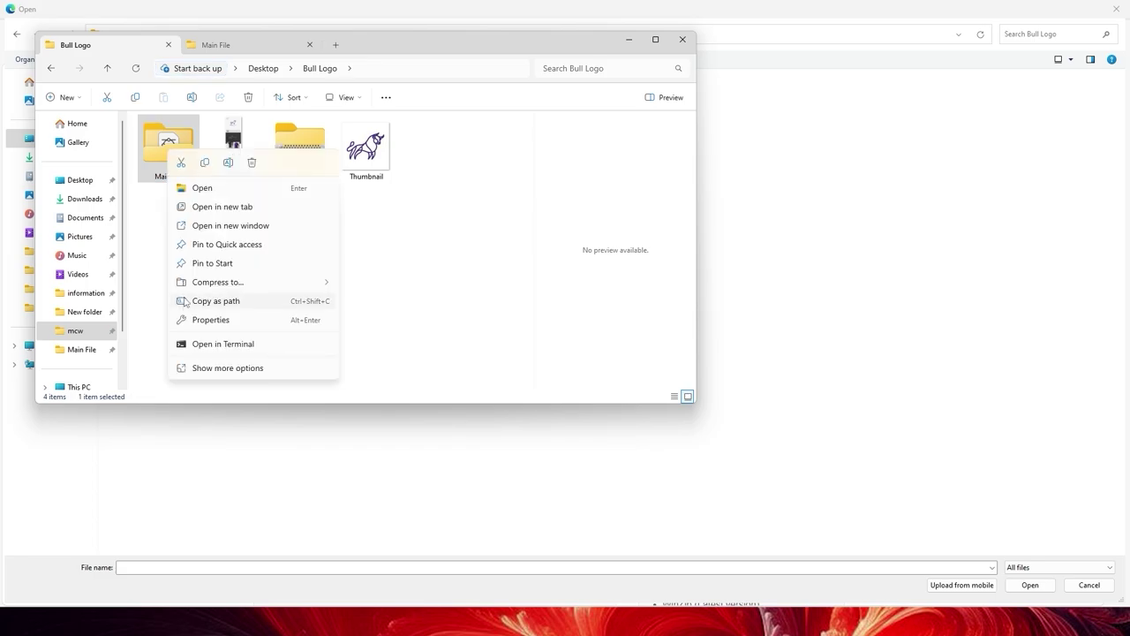
mouse_move(195, 281)
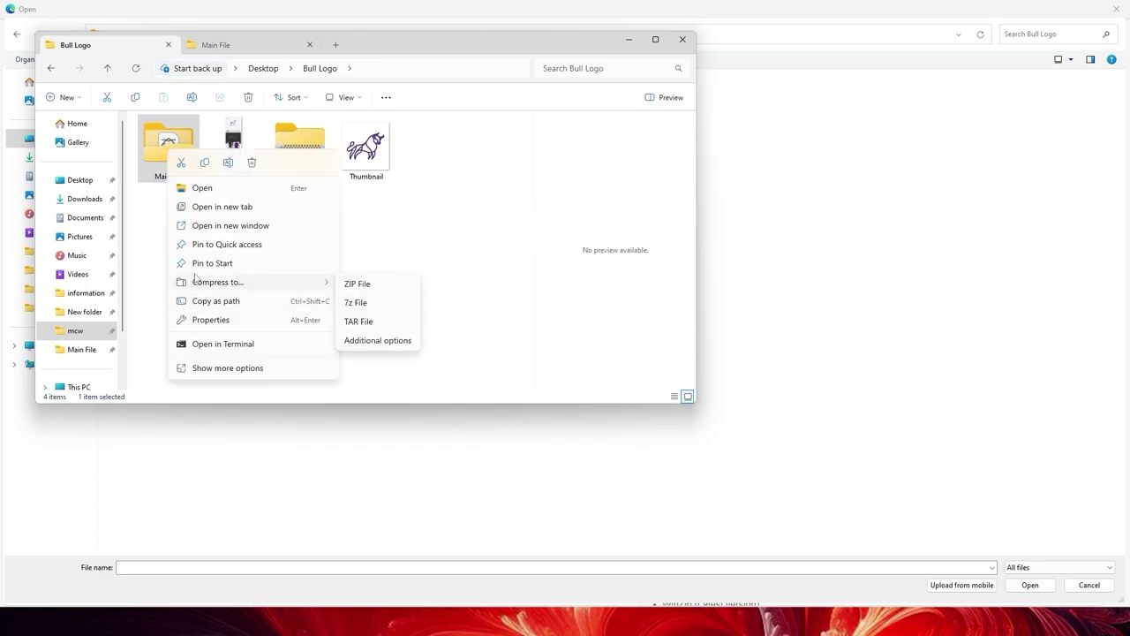
click(225, 366)
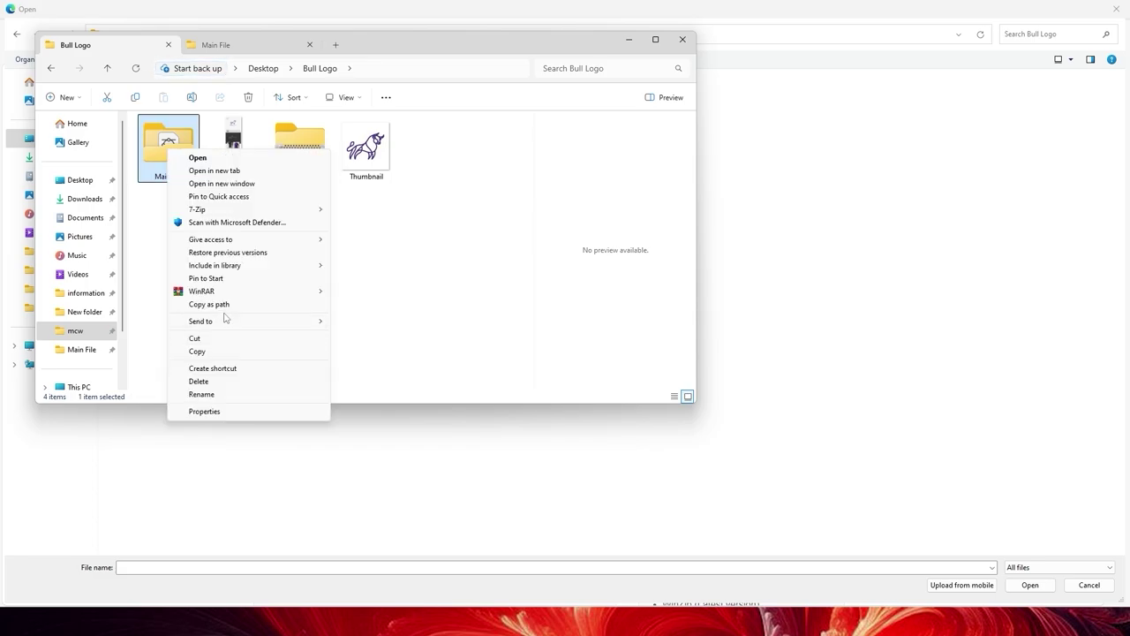
mouse_move(226, 325)
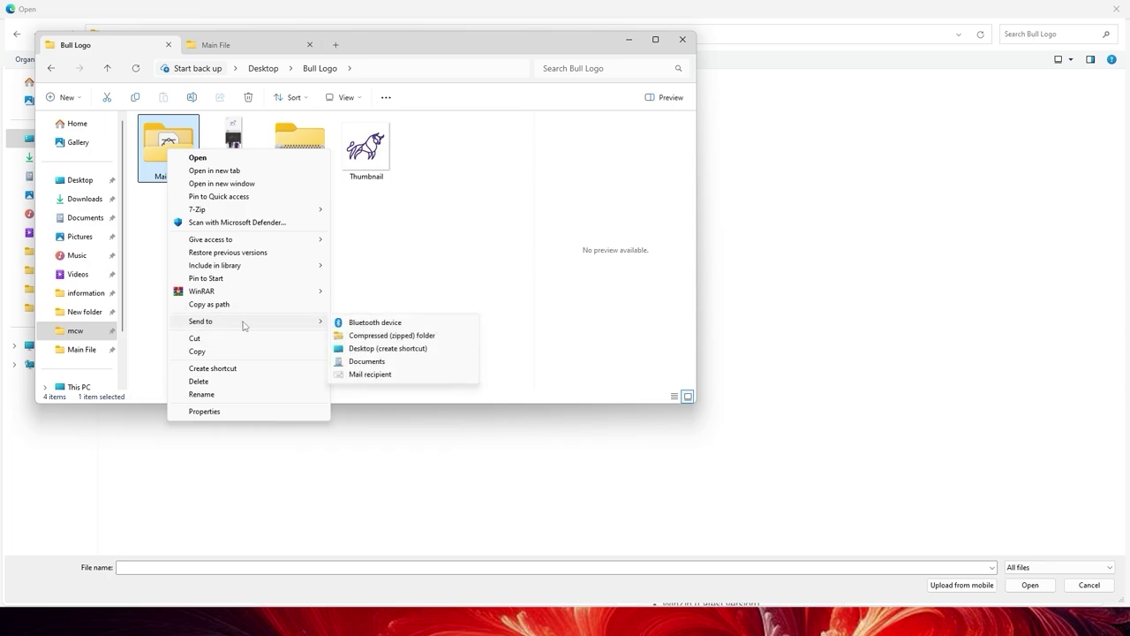
Step: Select Main File.zip, Image Preview and Thumbnail in the Open dialog and upload them
click(422, 234)
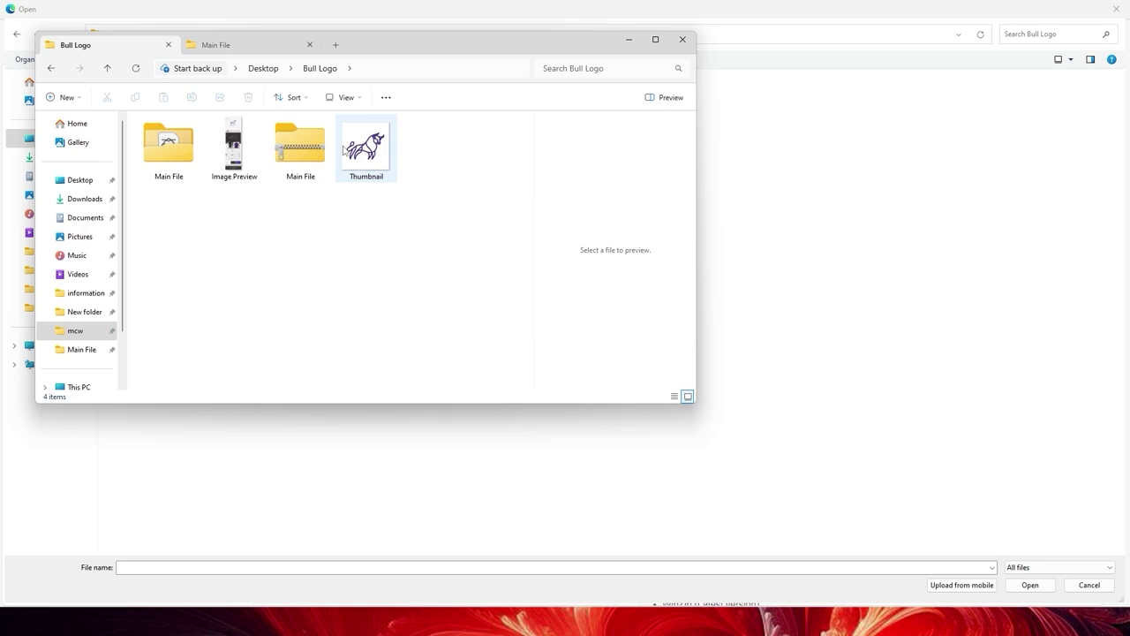
click(236, 168)
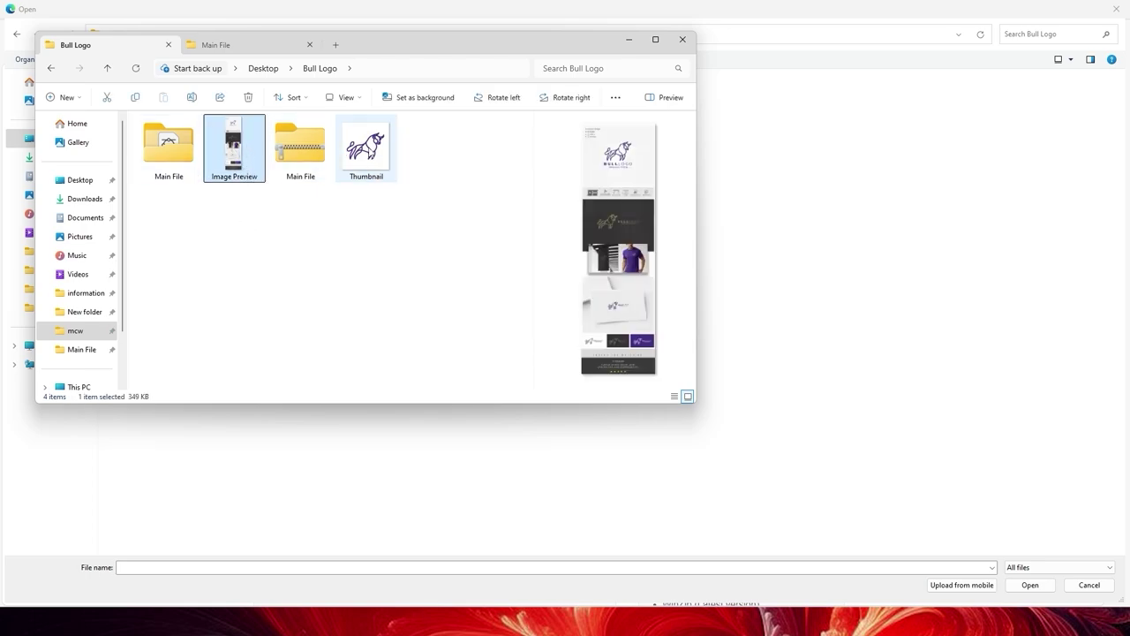
click(357, 177)
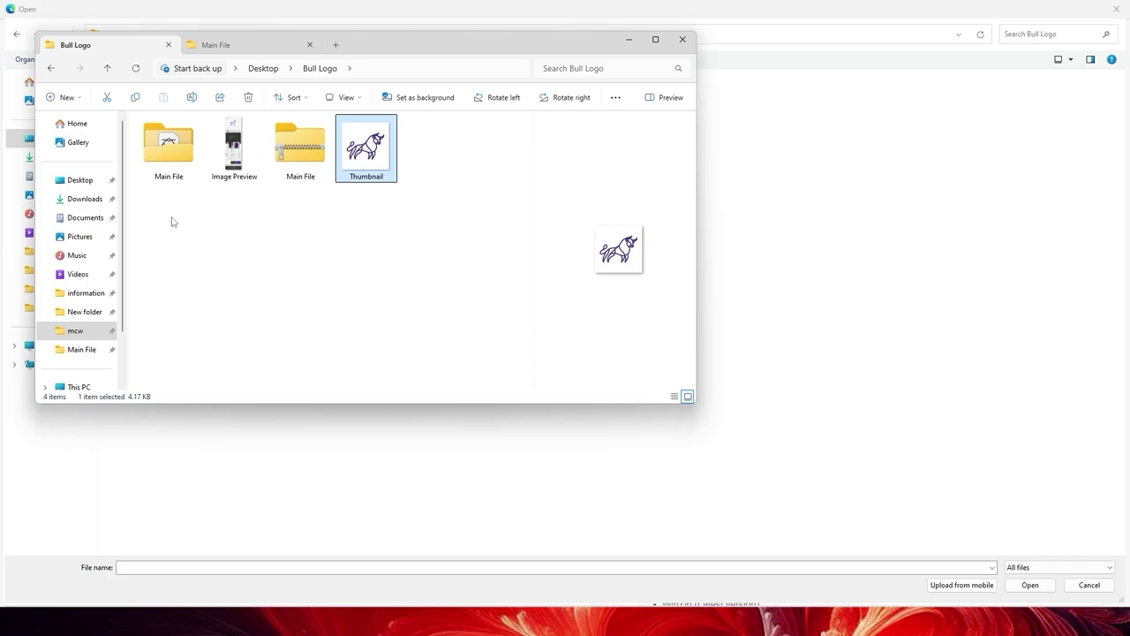
click(269, 123)
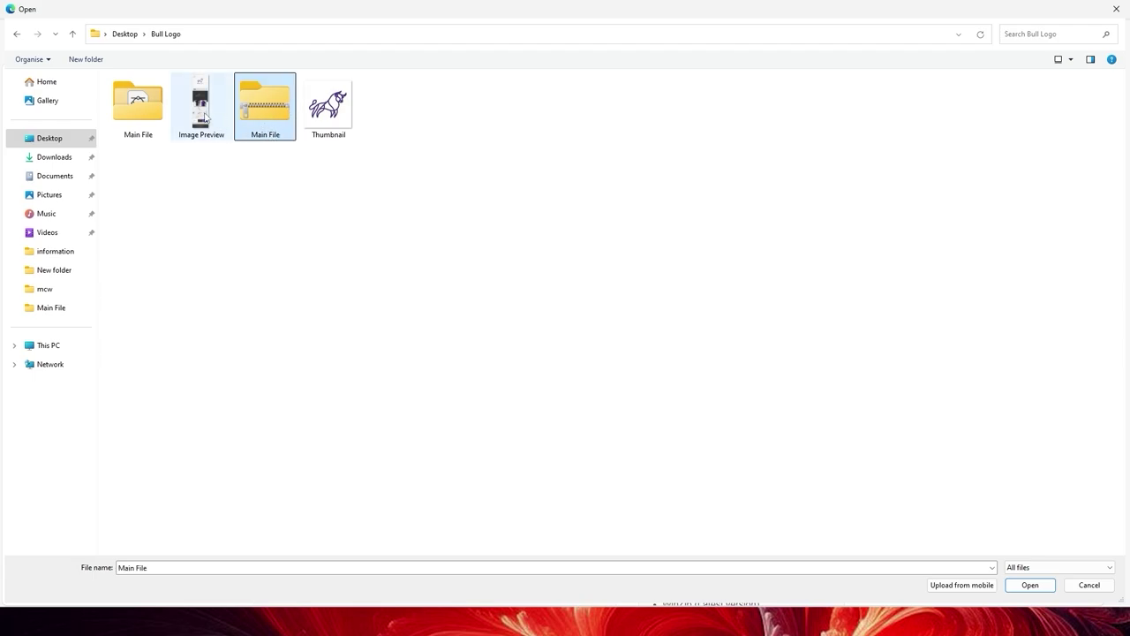
ctrl+click(202, 114)
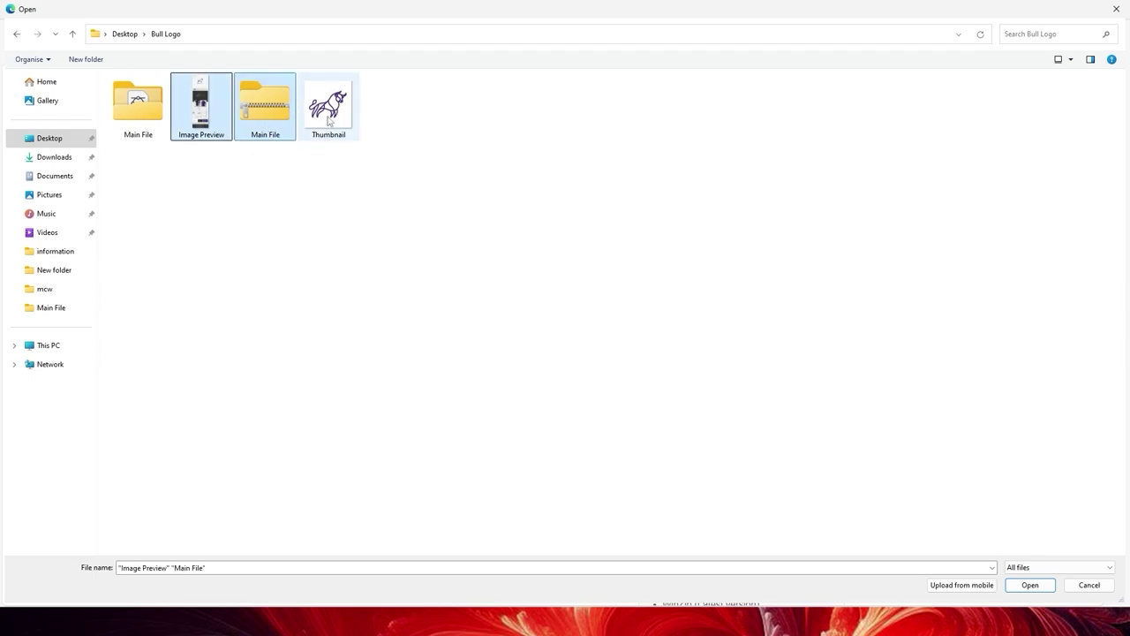
ctrl+click(329, 132)
click(1024, 589)
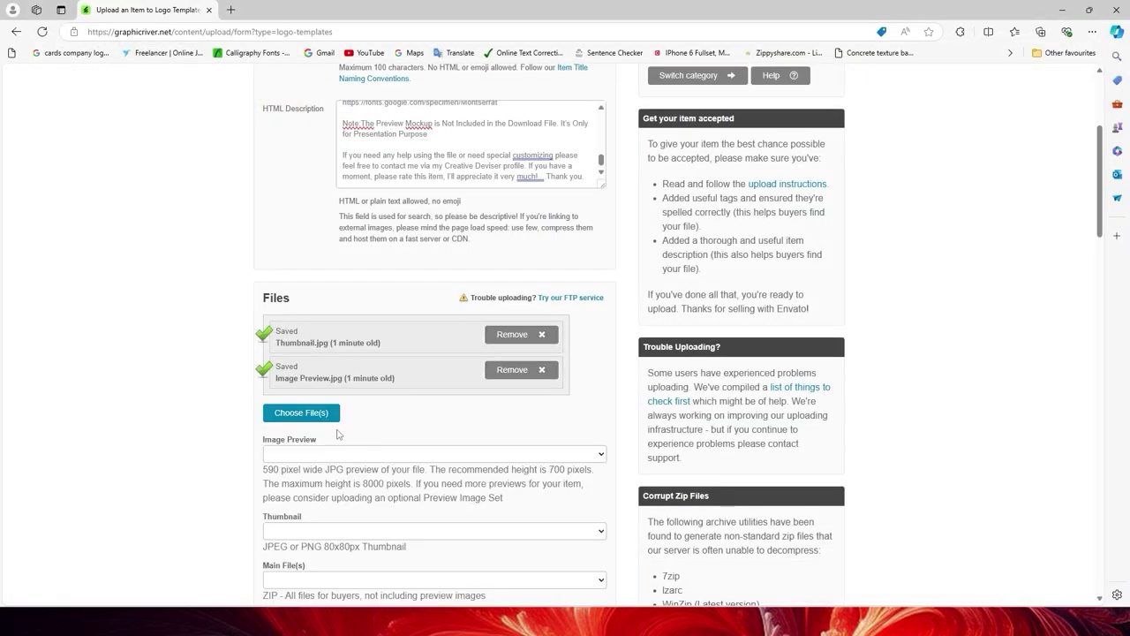
Step: Assign Image Preview.jpg, Thumbnail.jpg and Main File.zip to the Image Preview, Thumbnail and Main File(s) fields
scroll(456, 244, down, 2)
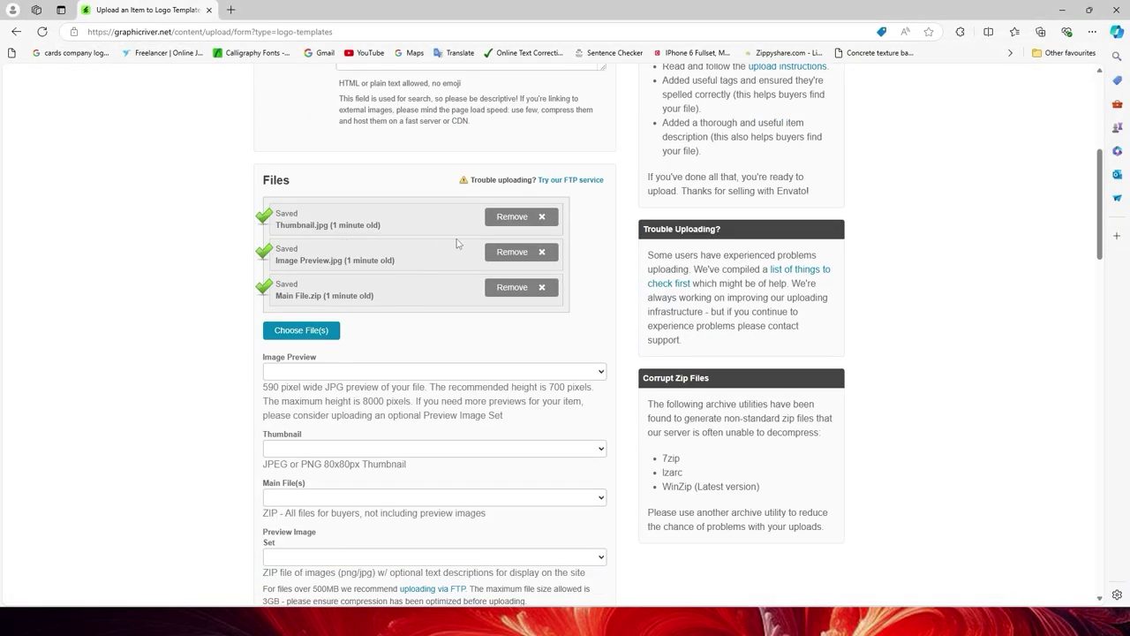
scroll(343, 372, down, 1)
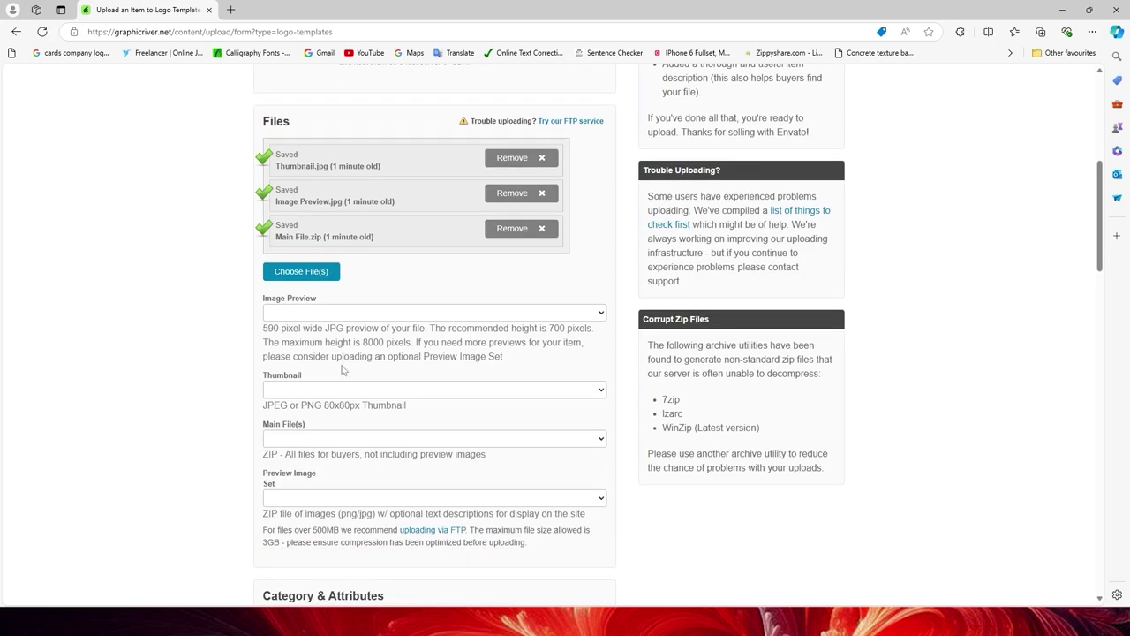
drag(311, 298, 324, 303)
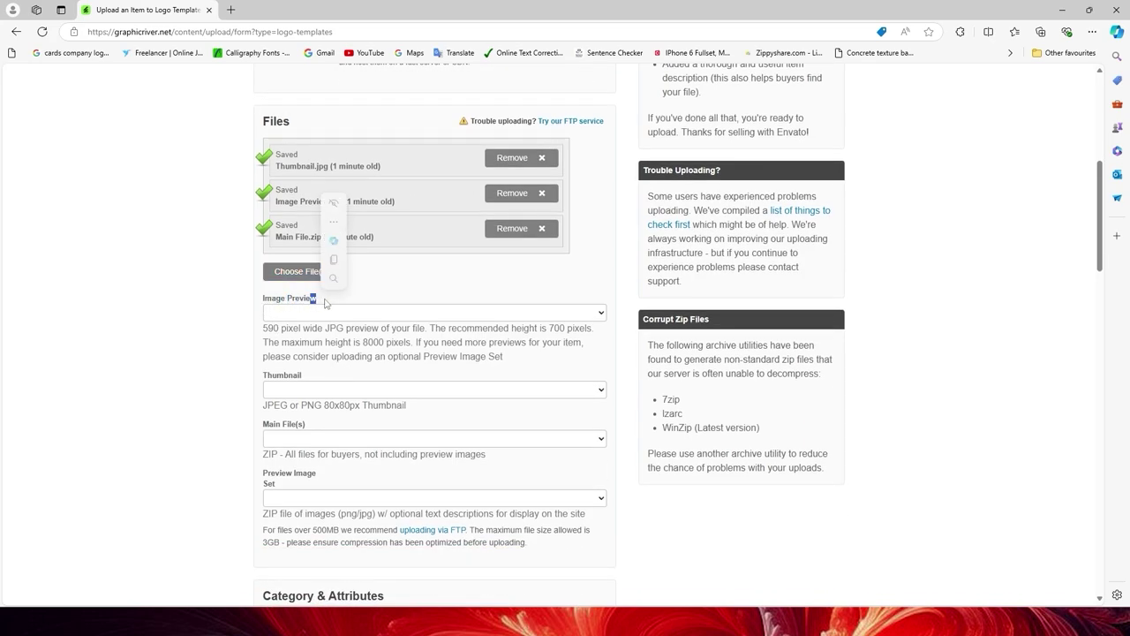
click(327, 303)
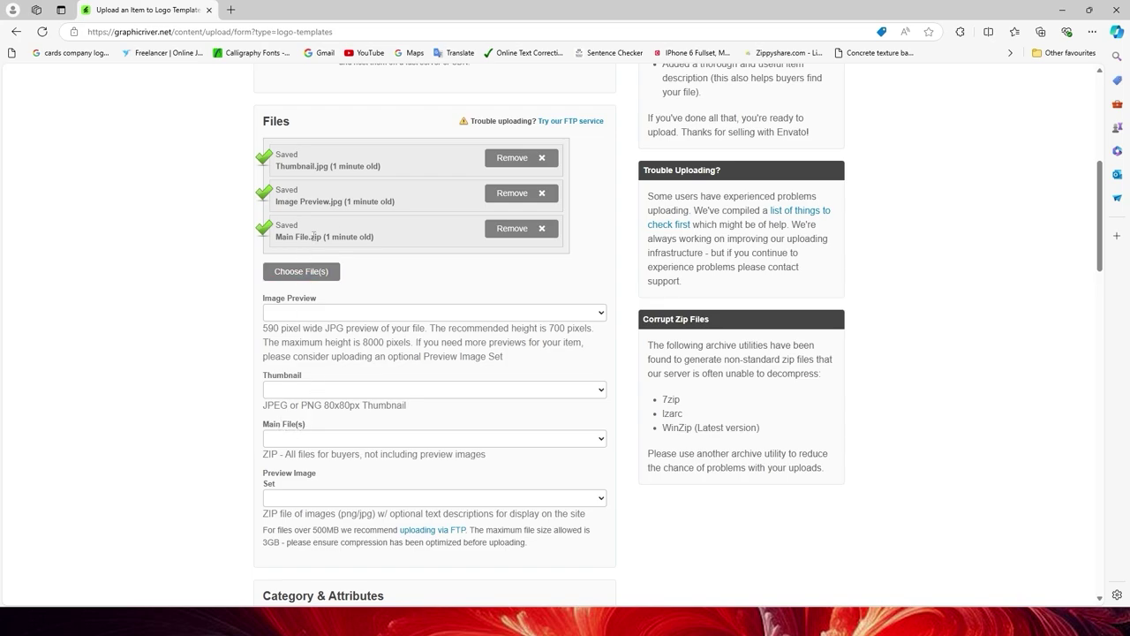
click(286, 314)
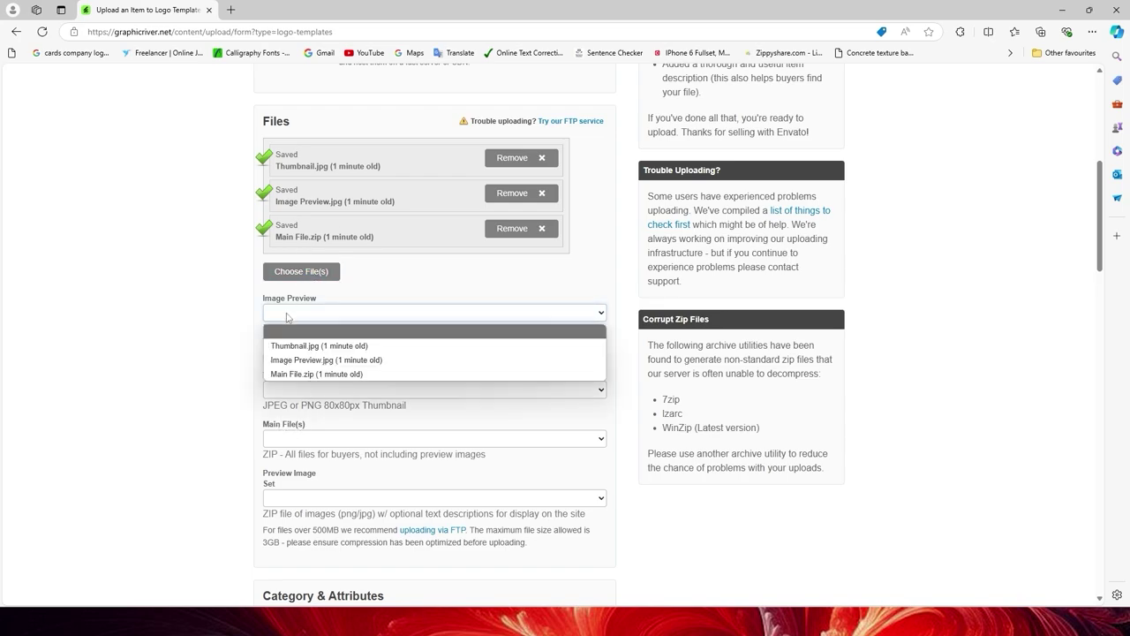
click(303, 360)
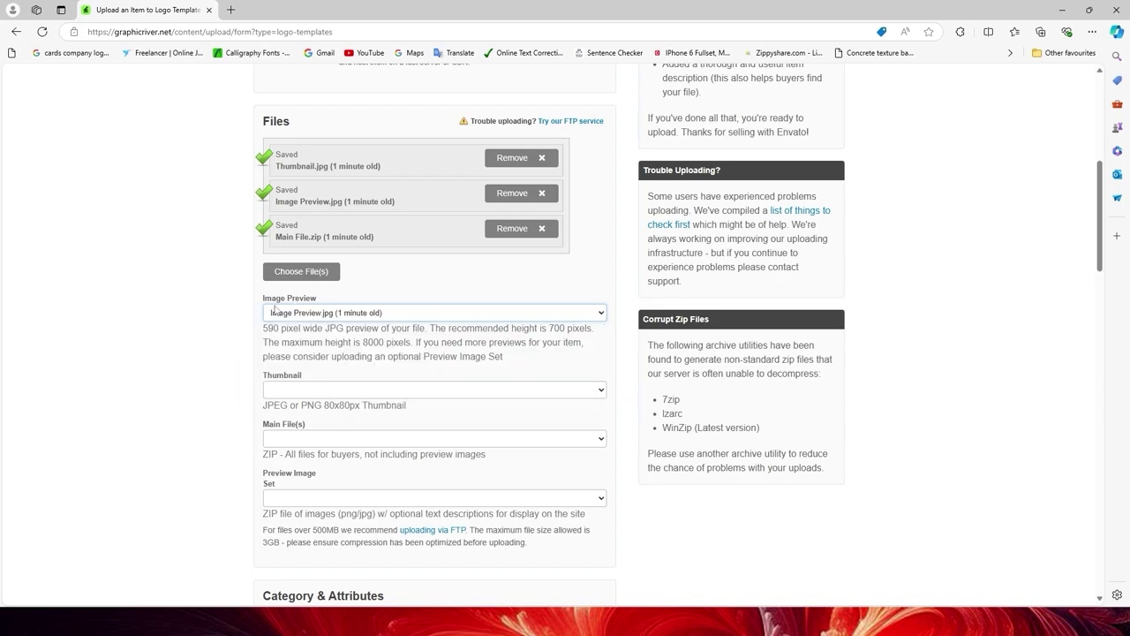
click(315, 392)
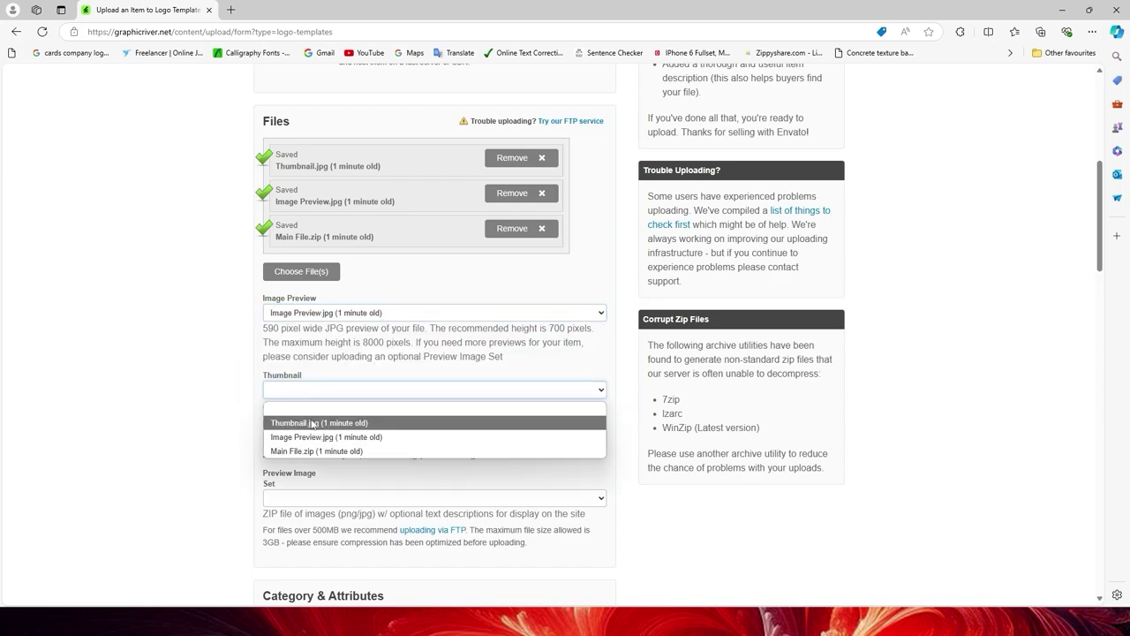
click(315, 421)
click(336, 439)
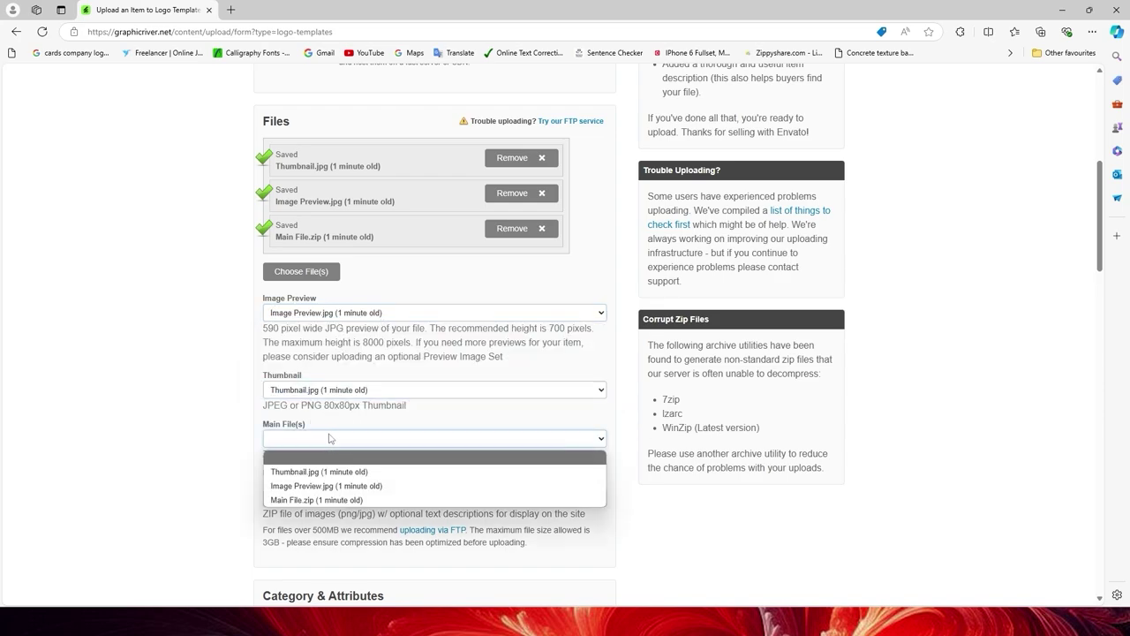
click(311, 500)
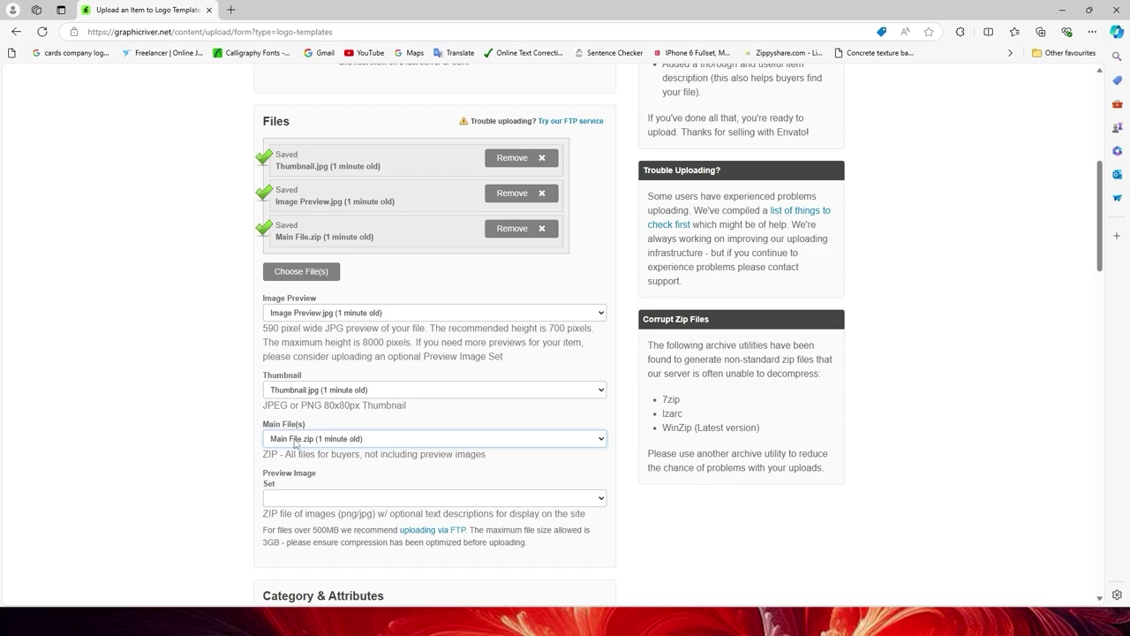
Step: Leave the preview image set empty and choose '- Animals' as the category
scroll(356, 437, down, 2)
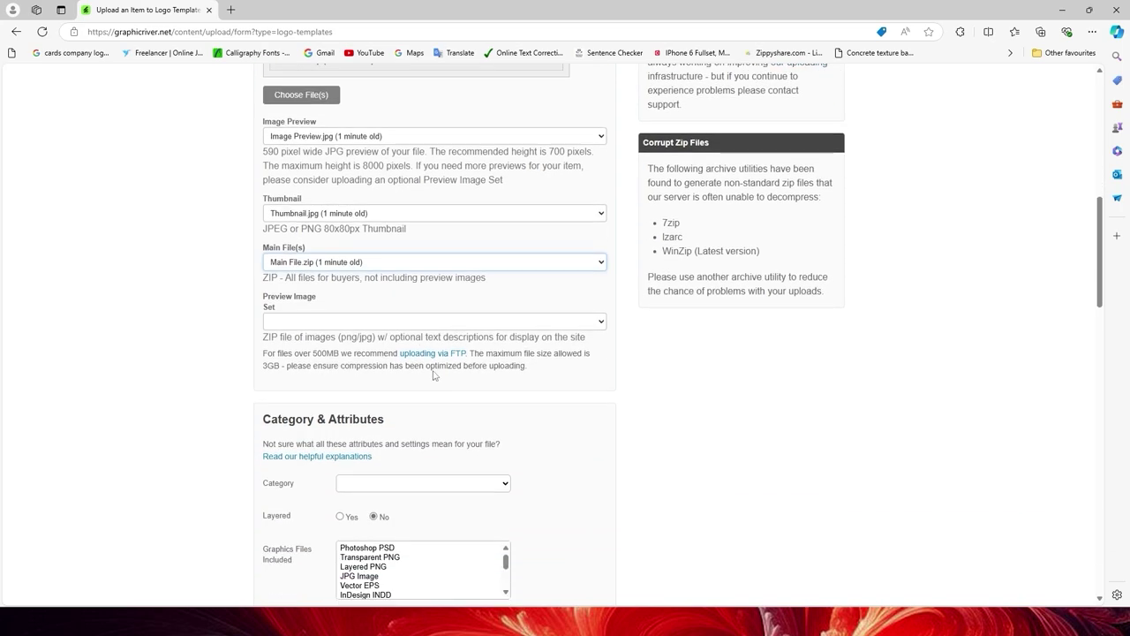
click(346, 325)
click(346, 325)
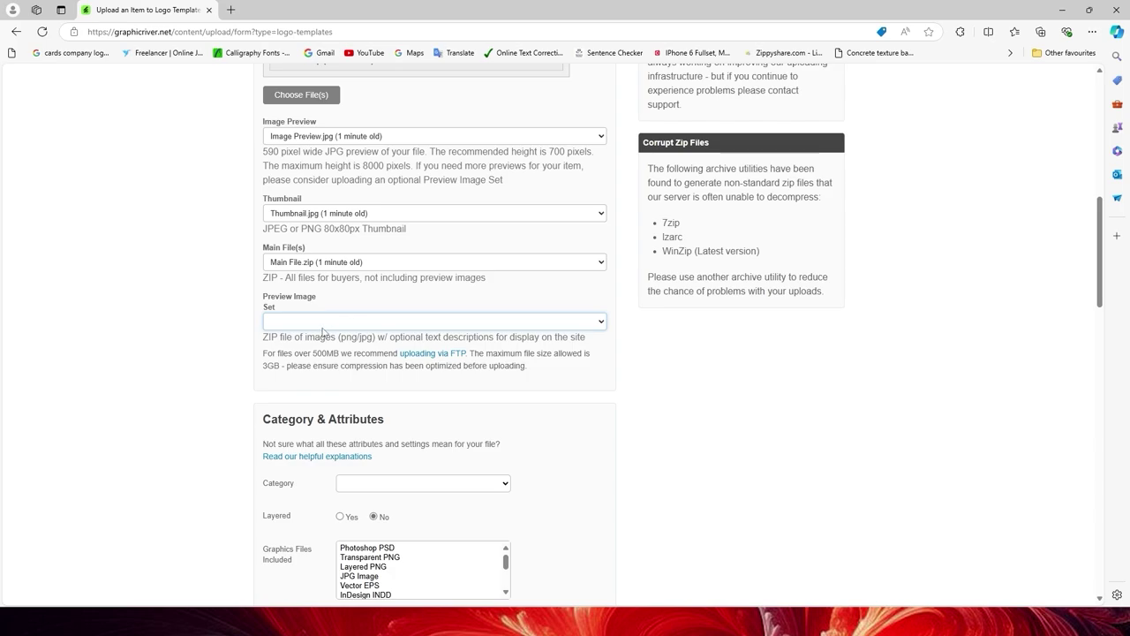
scroll(337, 386, down, 1)
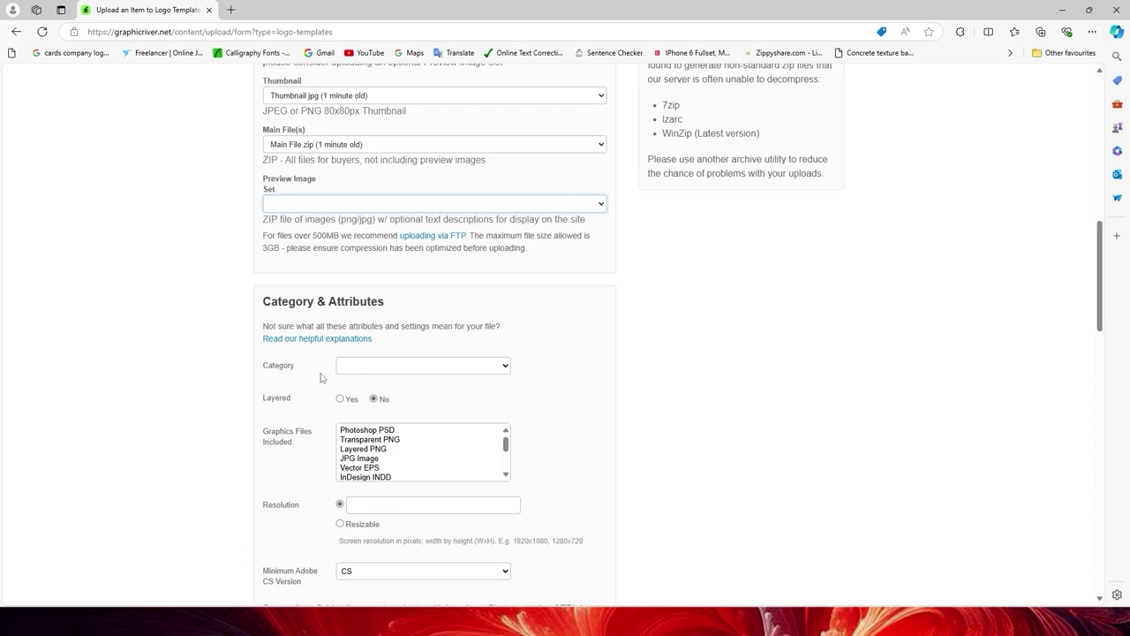
click(356, 365)
click(356, 365)
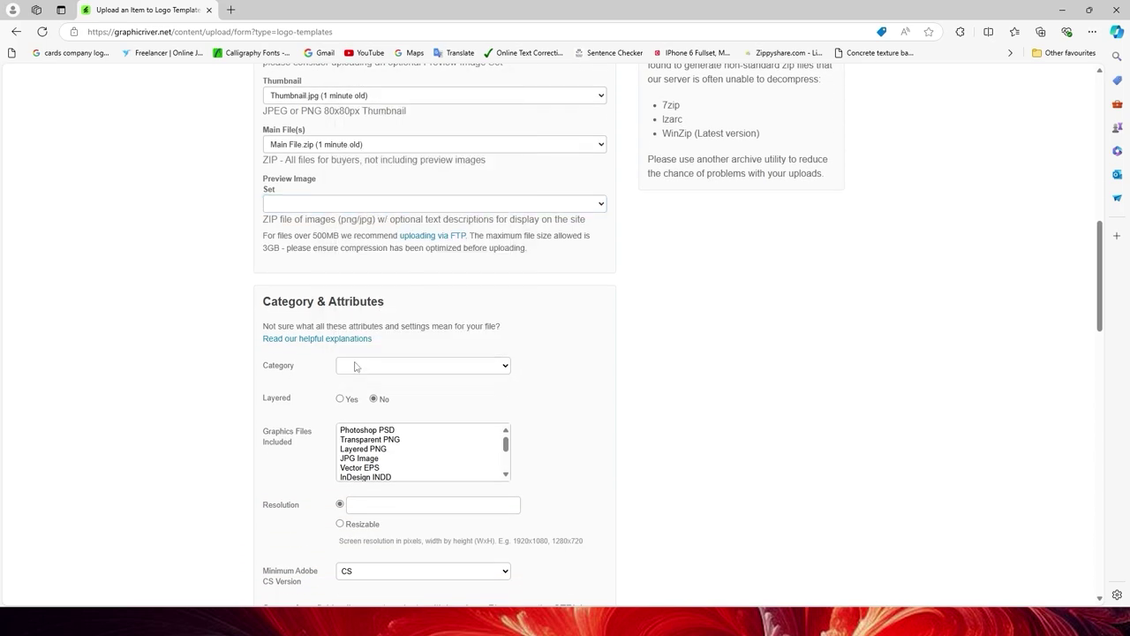
click(355, 366)
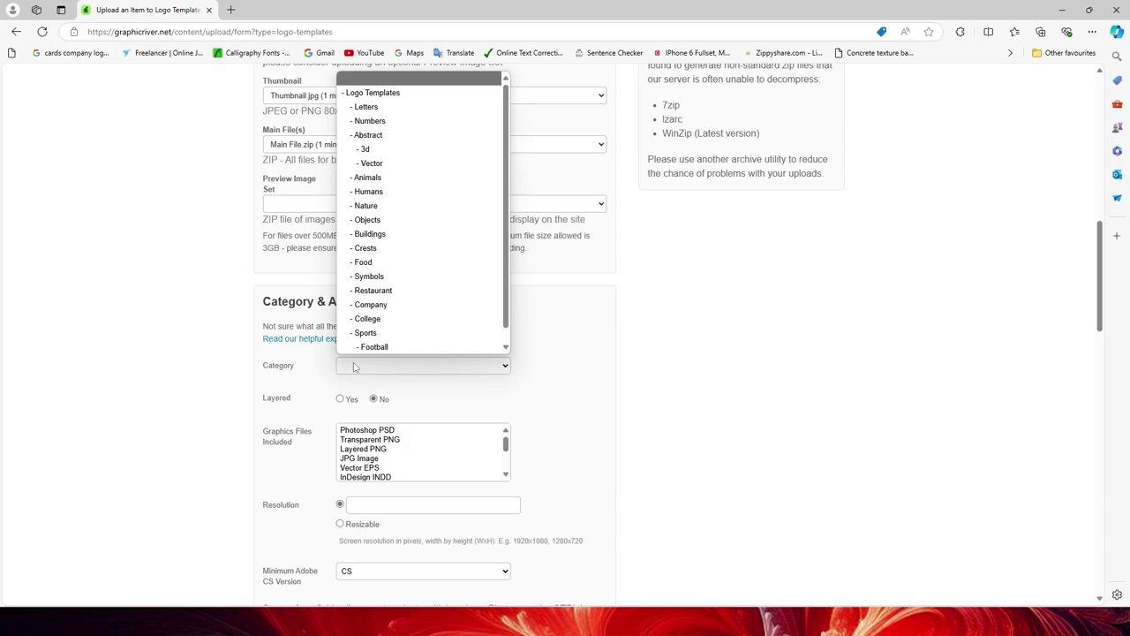
click(372, 180)
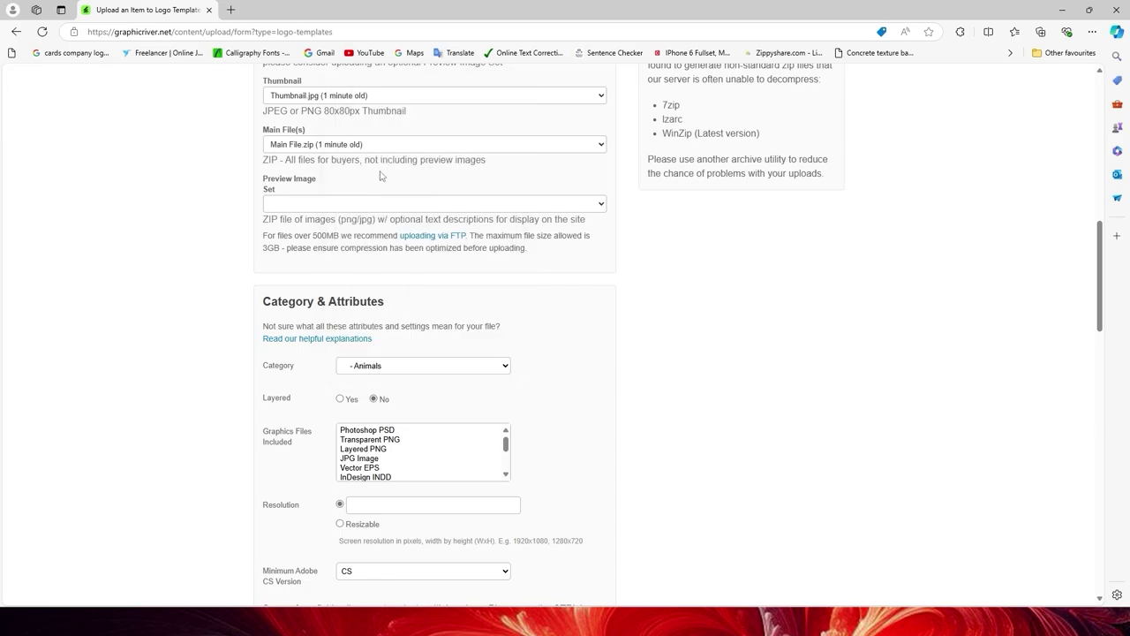
Step: Mark Vector EPS and AI Illustrator as included files and resolution as Resizable
scroll(386, 373, down, 1)
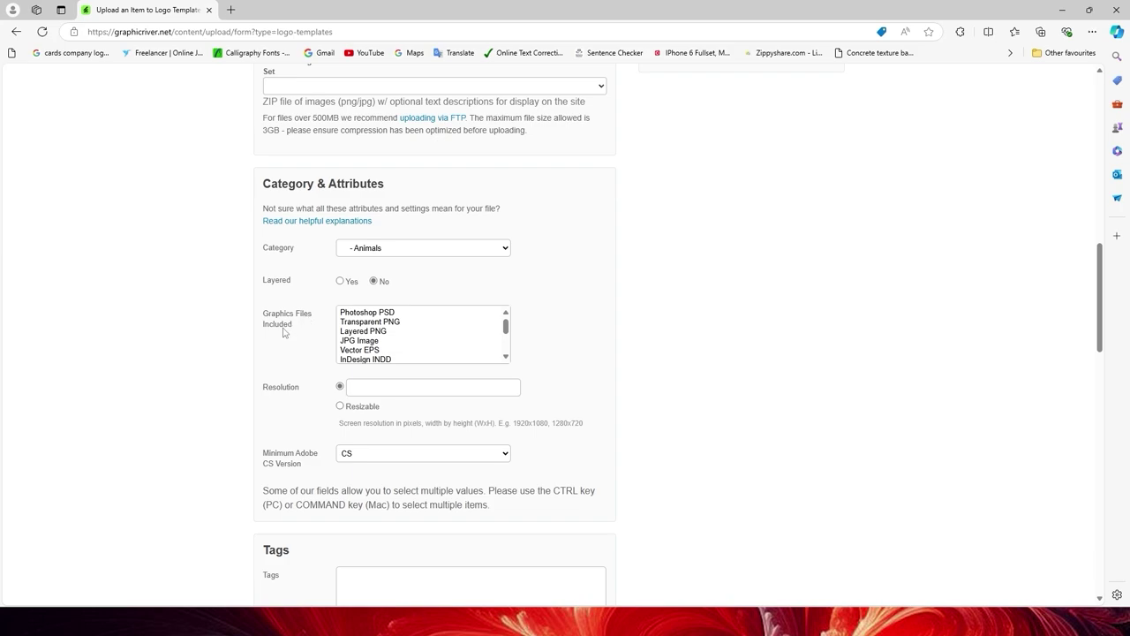
click(367, 350)
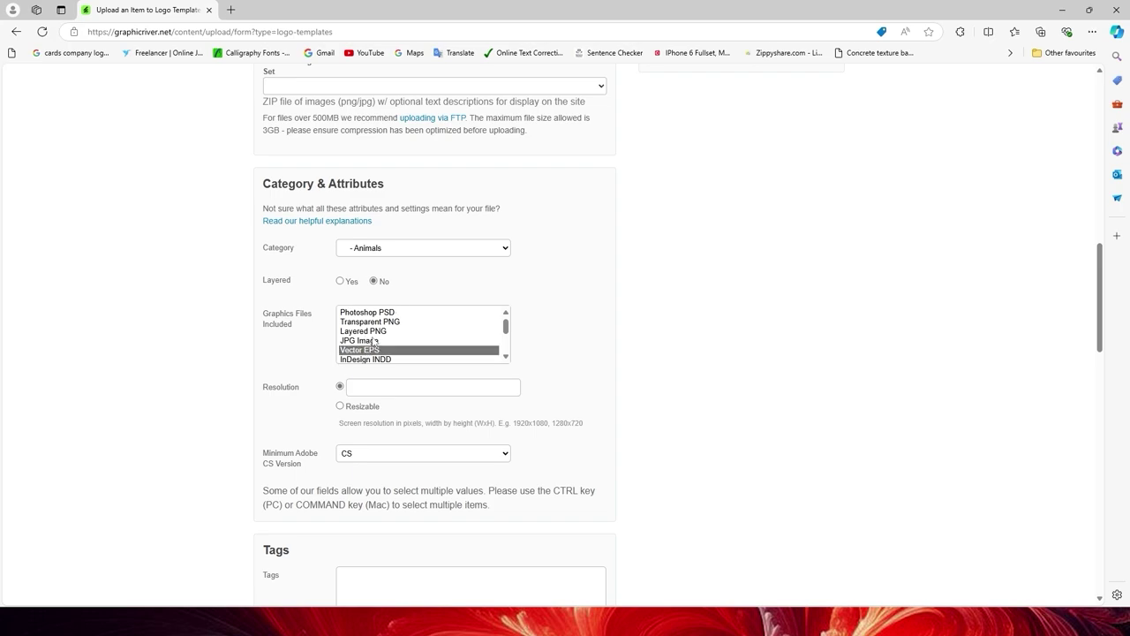
scroll(375, 341, down, 3)
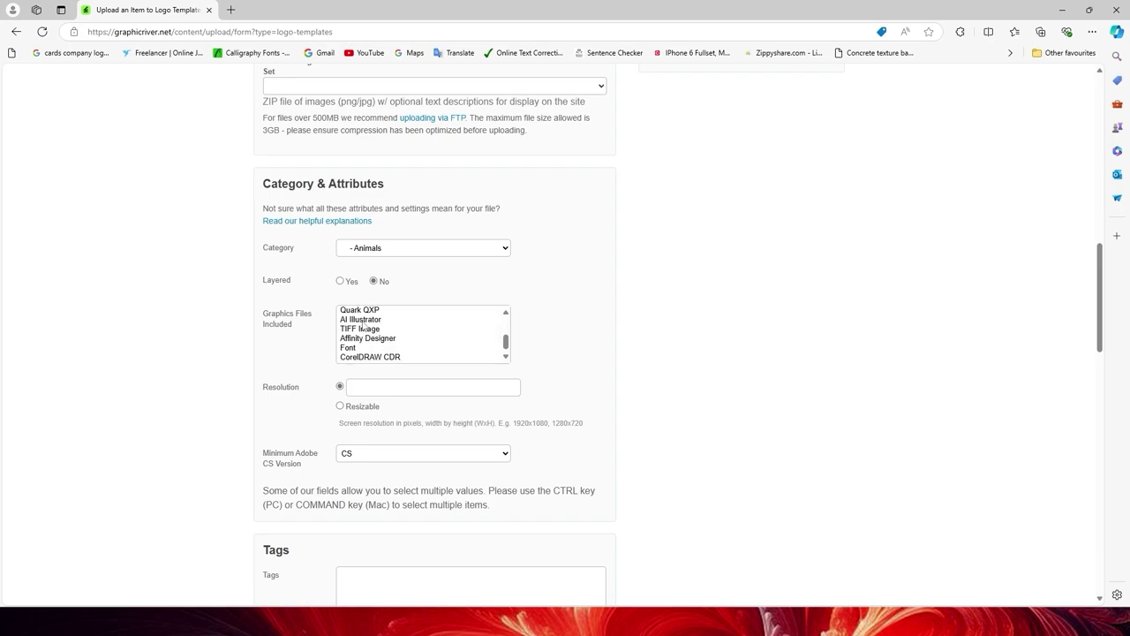
ctrl+click(362, 319)
scroll(382, 334, up, 3)
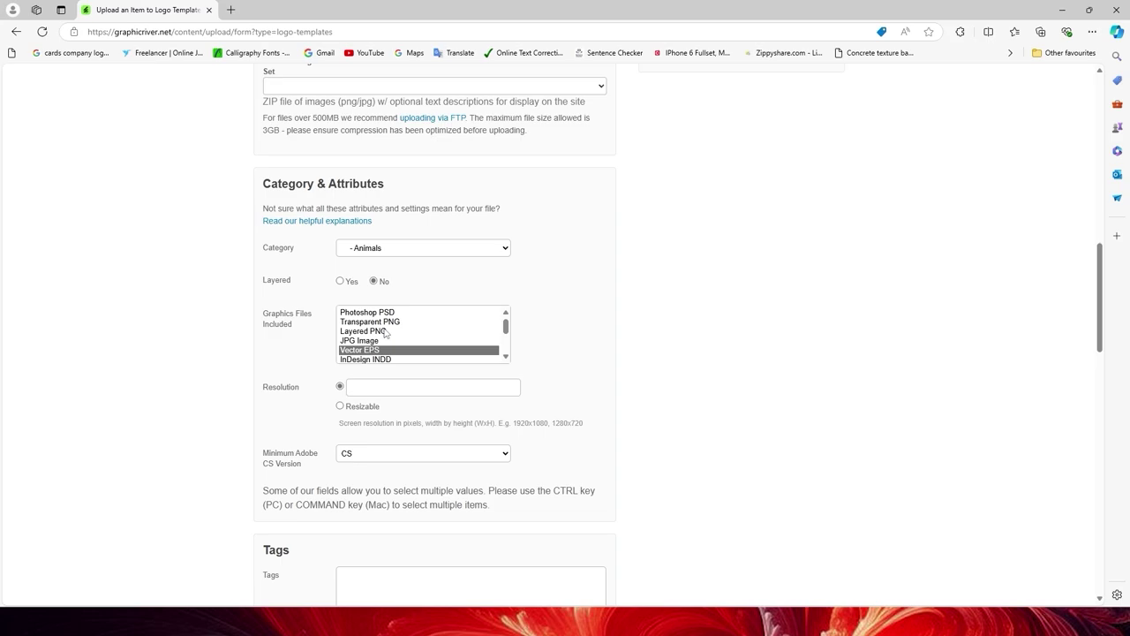
scroll(385, 333, down, 3)
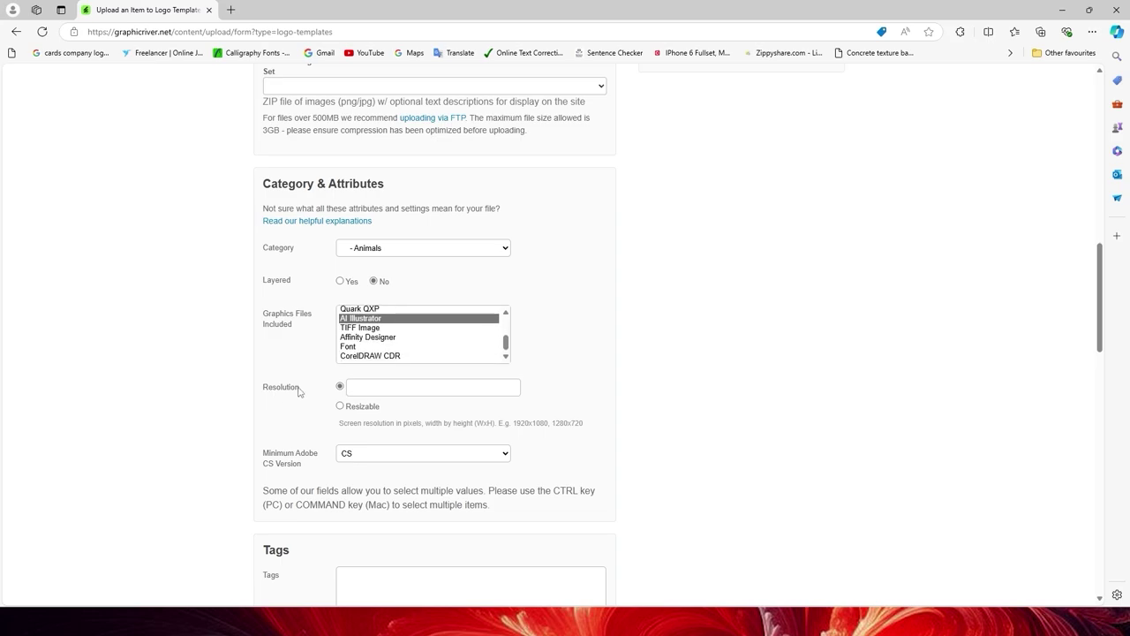
click(340, 407)
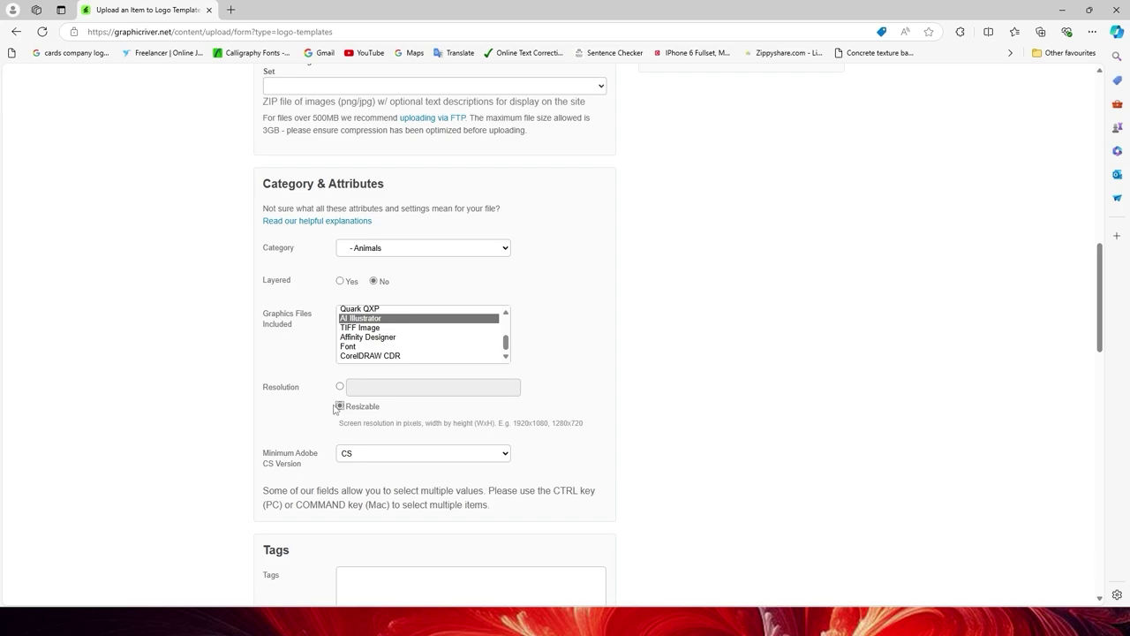
Step: Keep CS as the minimum Illustrator version
scroll(296, 455, down, 1)
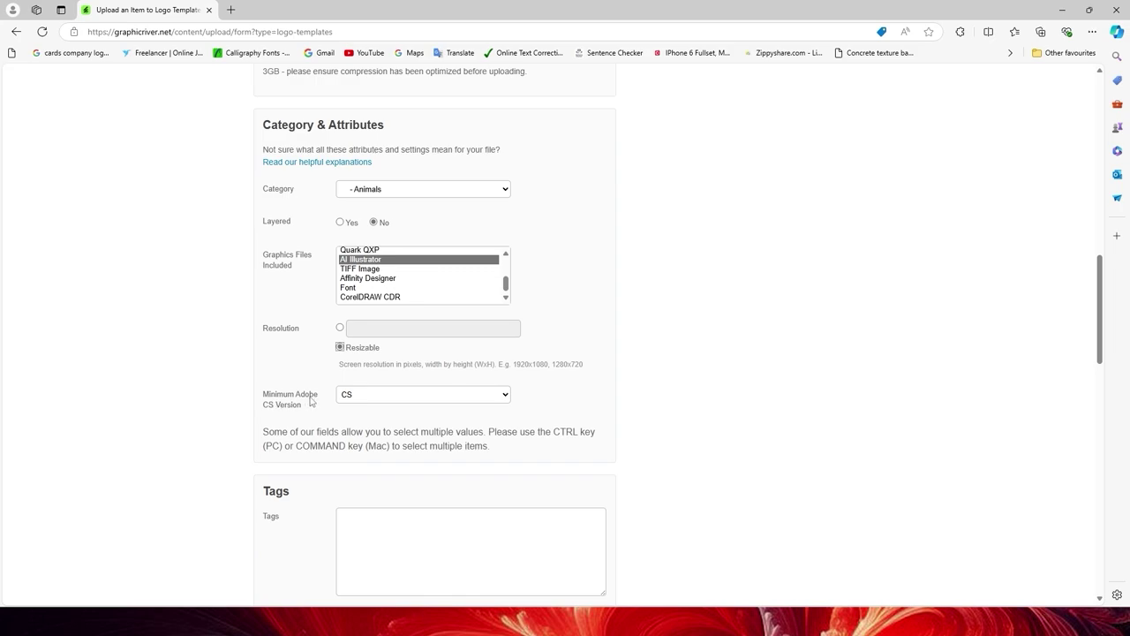
click(368, 398)
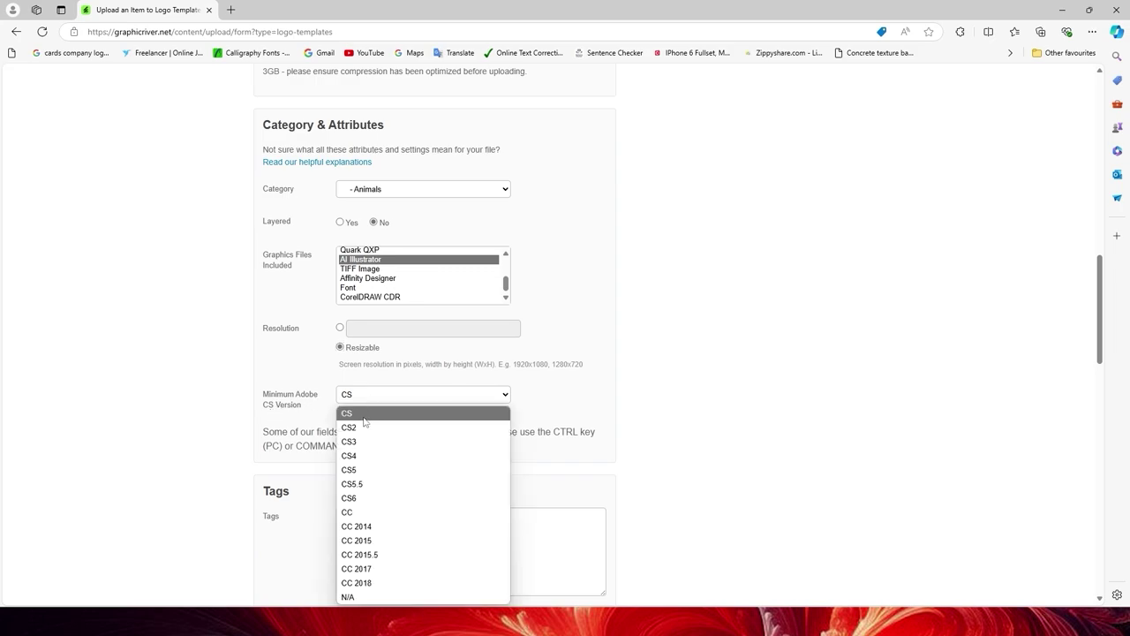
click(364, 418)
scroll(309, 450, down, 1)
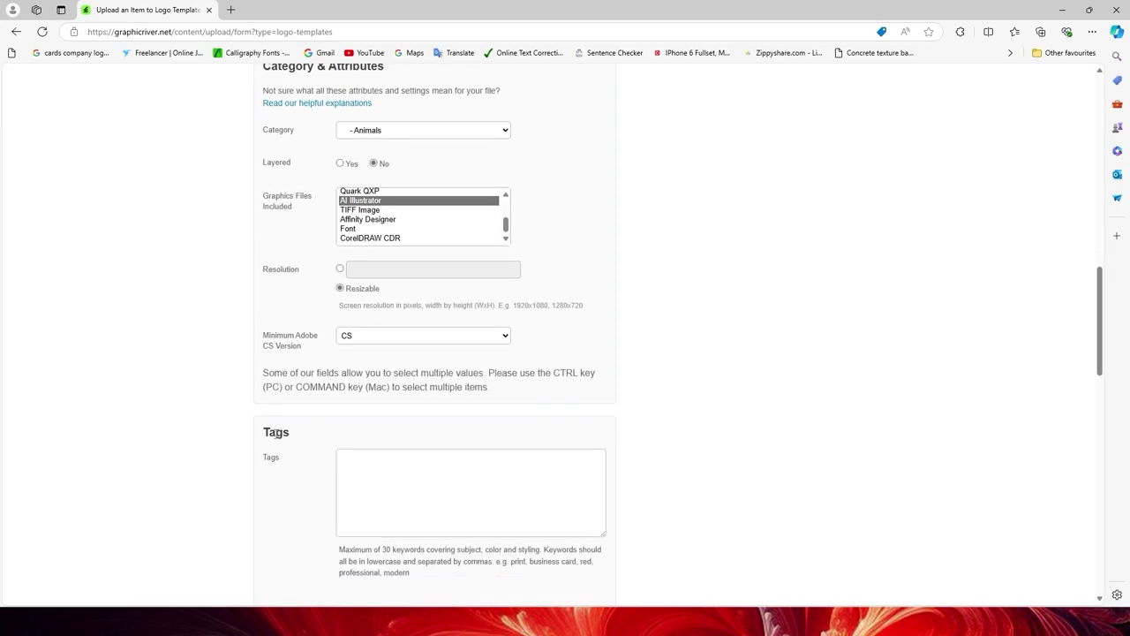
click(352, 454)
scroll(369, 459, down, 2)
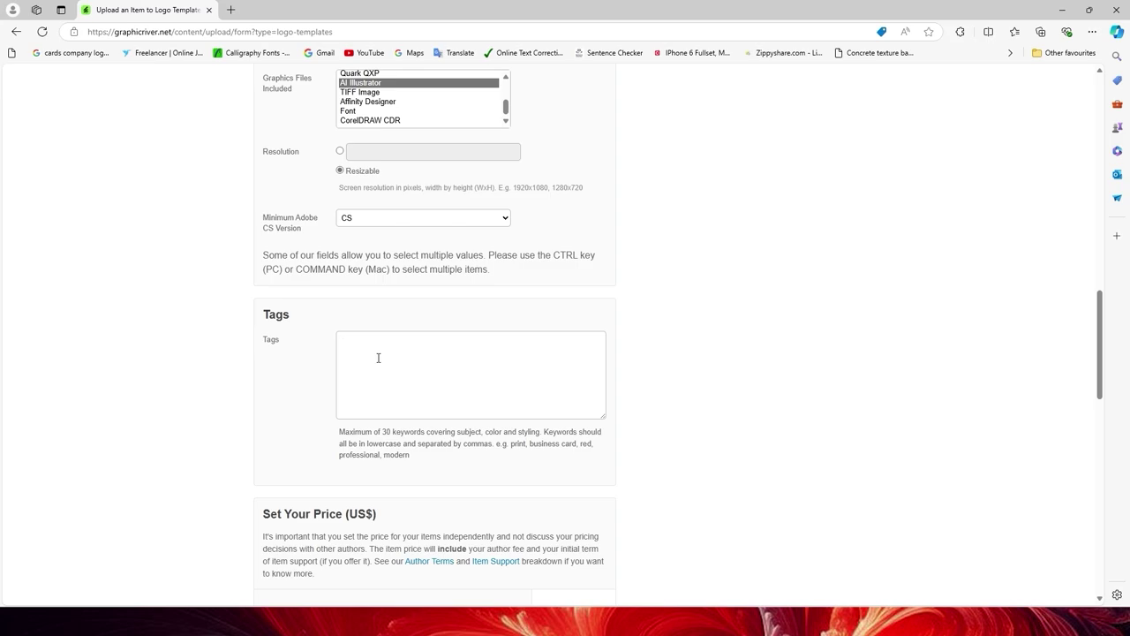
Step: Copy all keywords from tags.txt and paste them into Tags (animals, brand, bull … web, zoo)
key(alt+Tab)
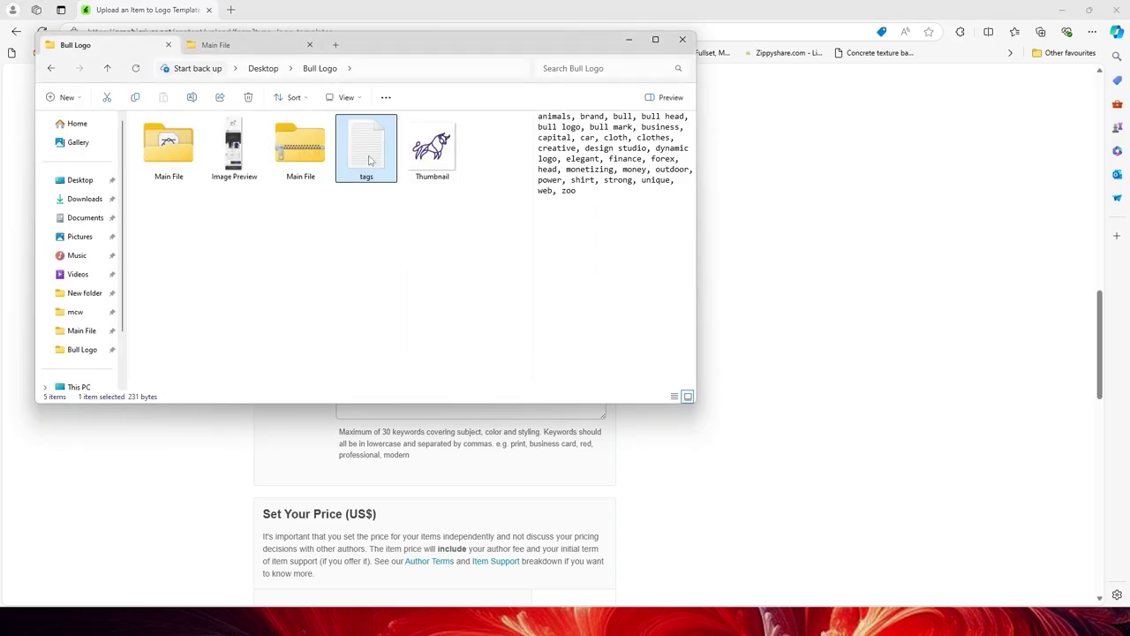
double_click(369, 160)
key(ctrl+a)
key(ctrl+c)
drag(323, 209, 105, 154)
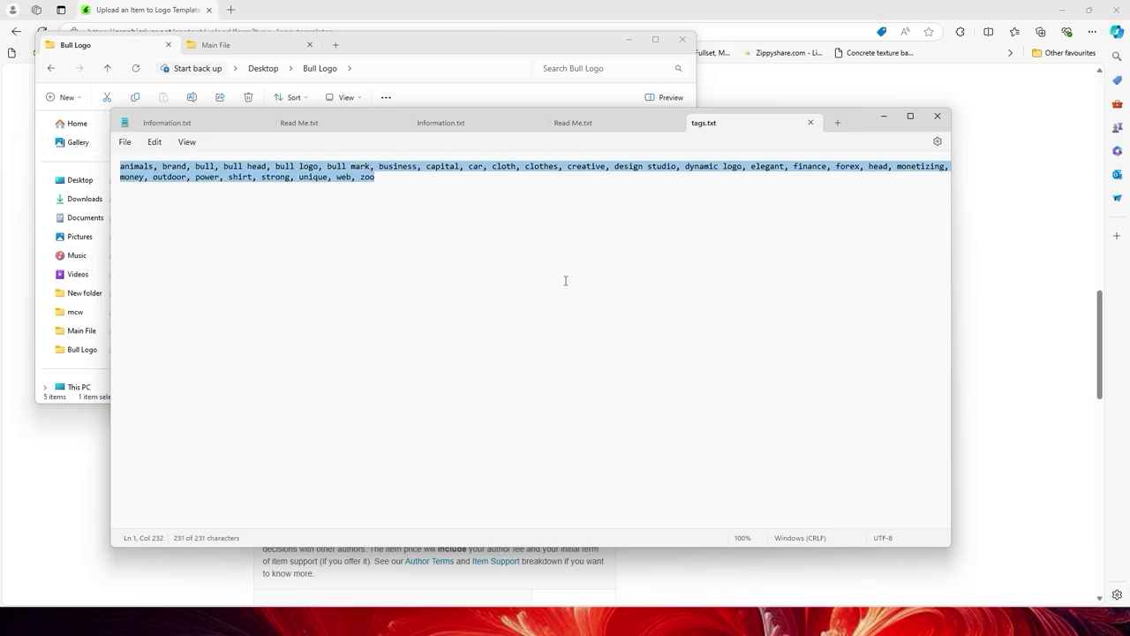
click(678, 569)
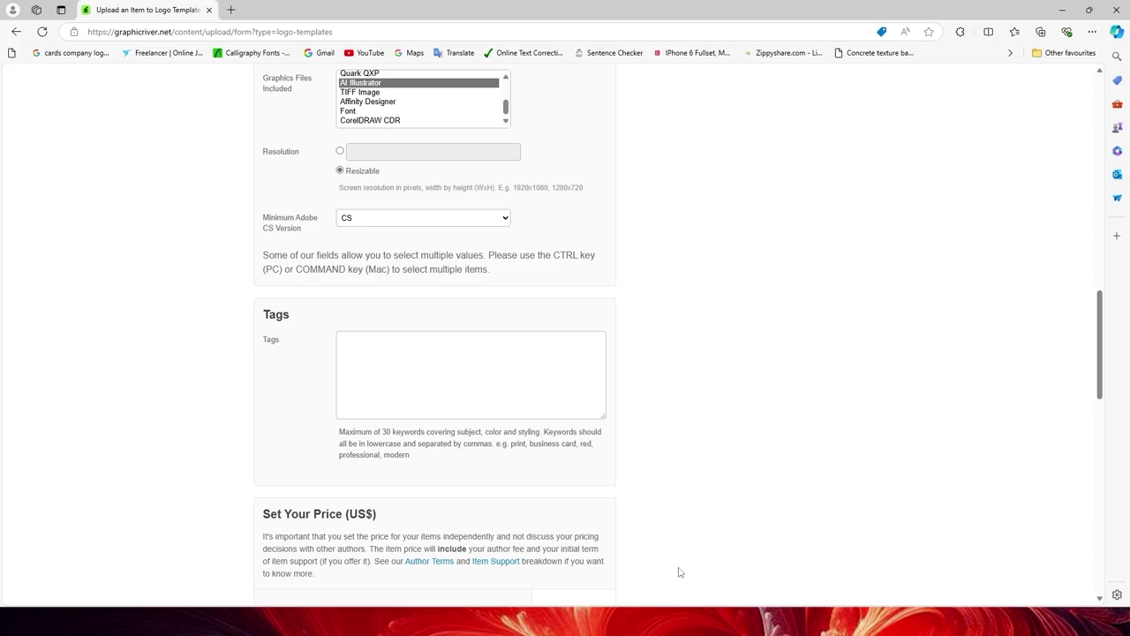
click(396, 358)
key(ctrl+v)
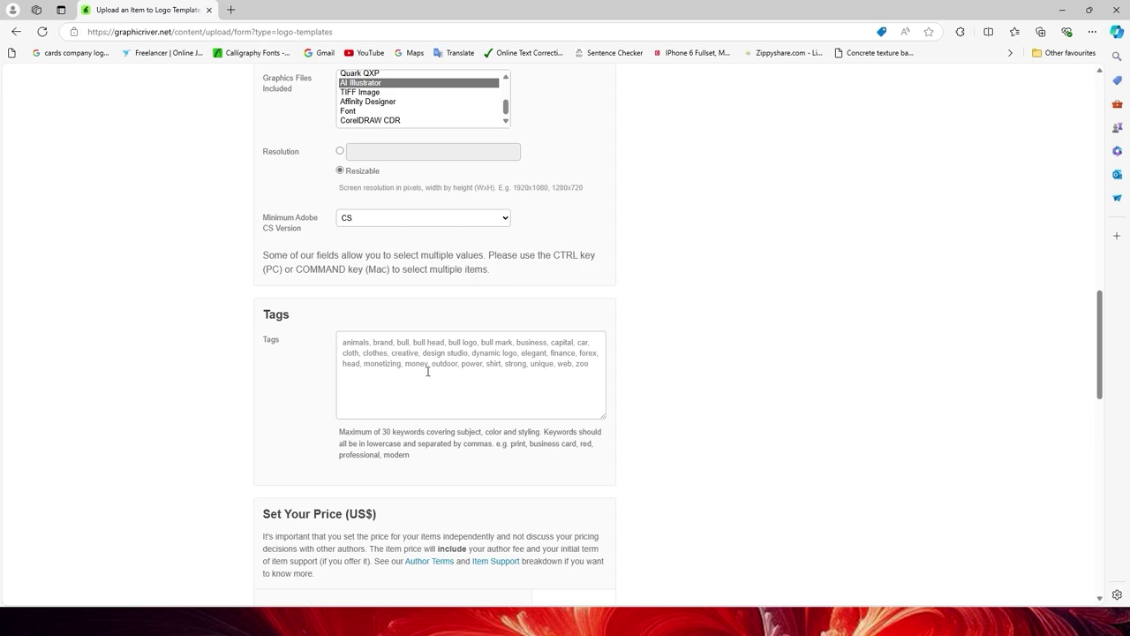
scroll(427, 369, down, 3)
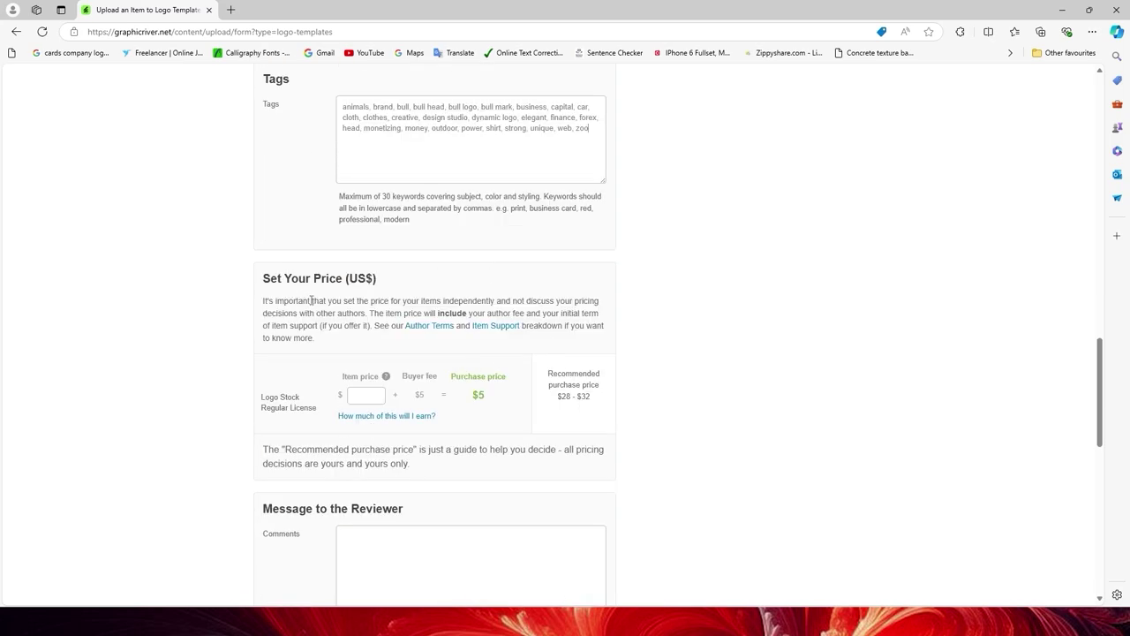
Step: Enter 27 as the item price and confirm the $5 fee gives a $32 purchase price
click(363, 399)
text(27)
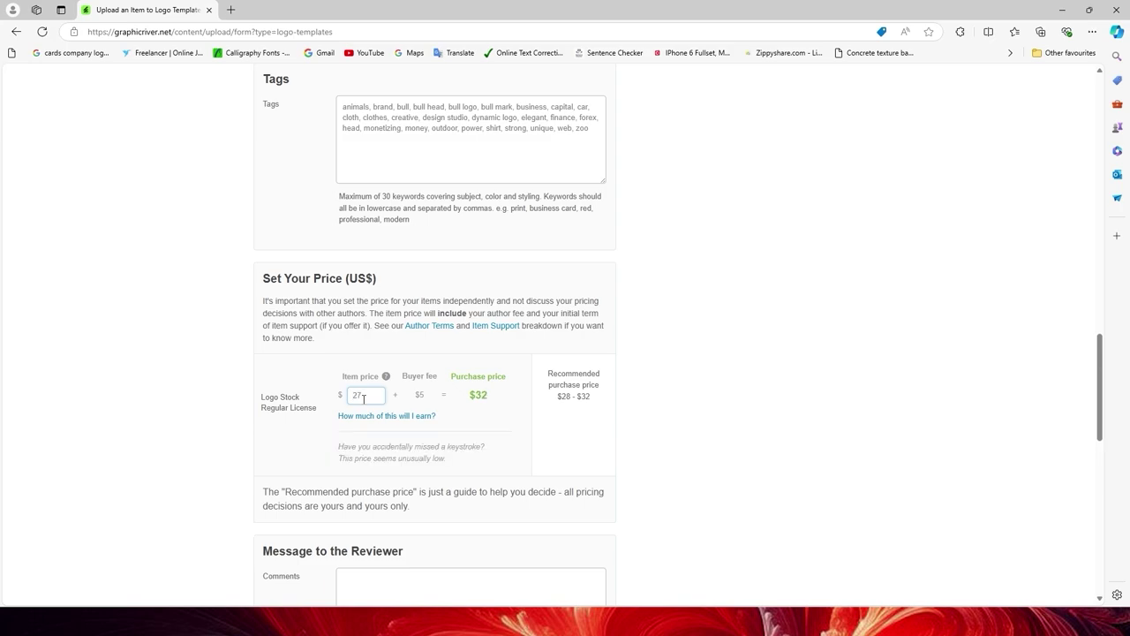
double_click(421, 395)
double_click(477, 396)
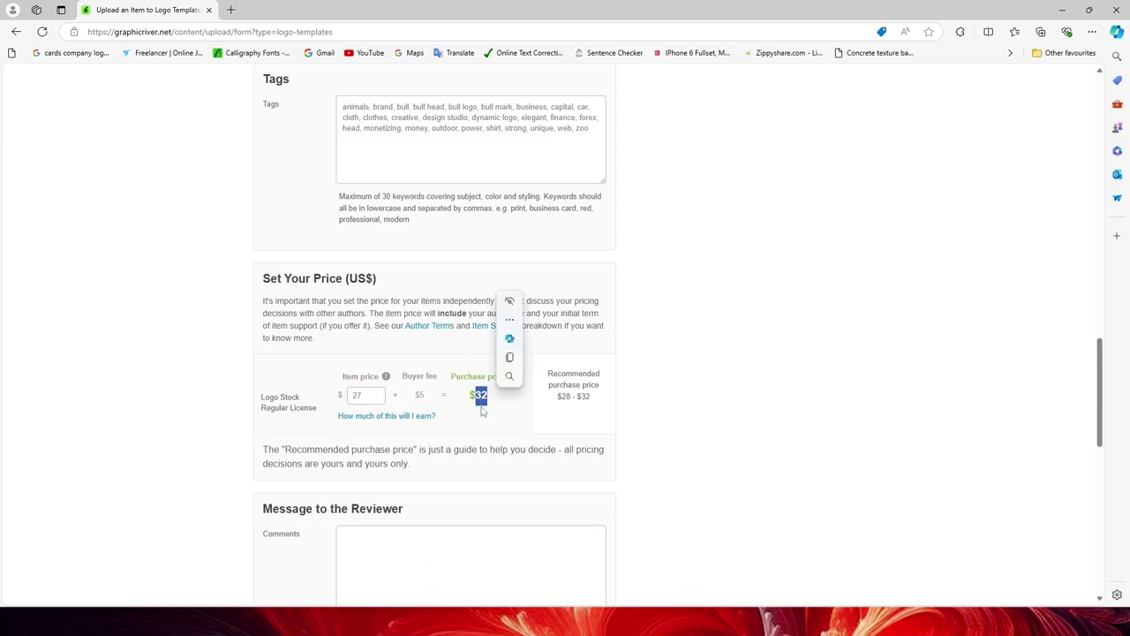
scroll(482, 411, down, 1)
text(Let)
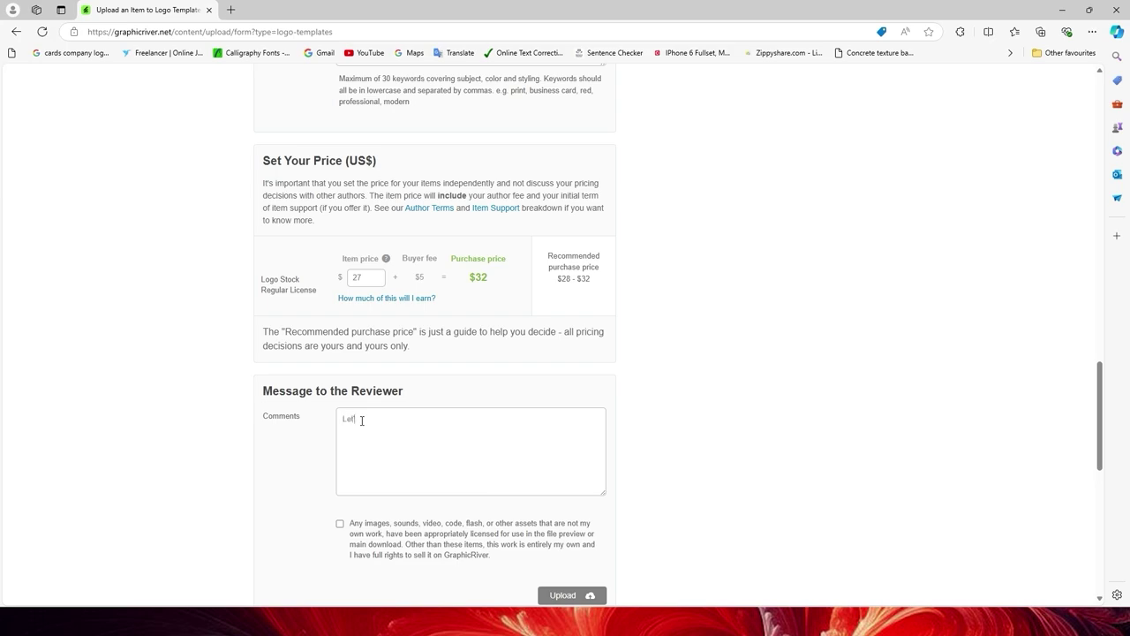
Step: Write the reviewer note 'Let's check my design and approve it for sale. Thanks' and tick the licensing declaration
text('s c)
text(heck )
text(my desi)
text(gn and a)
text(pp)
text(rove it for sale. Th)
text(anks)
scroll(329, 526, down, 1)
click(340, 465)
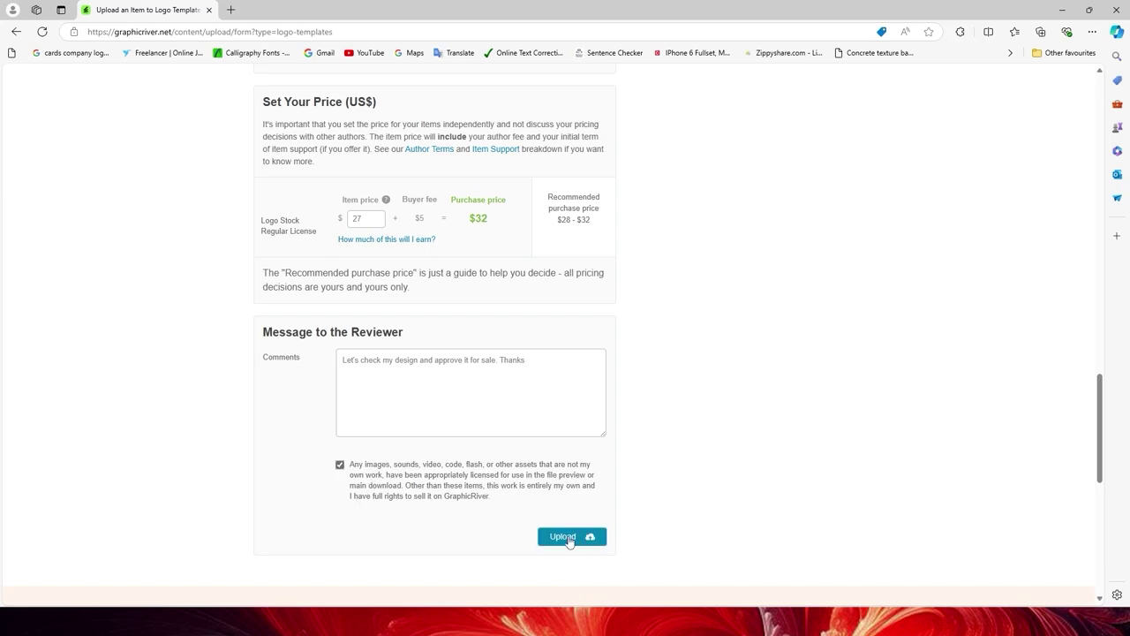
Step: Review the upload form from the top, checking the Bull Logo item name
scroll(588, 518, up, 15)
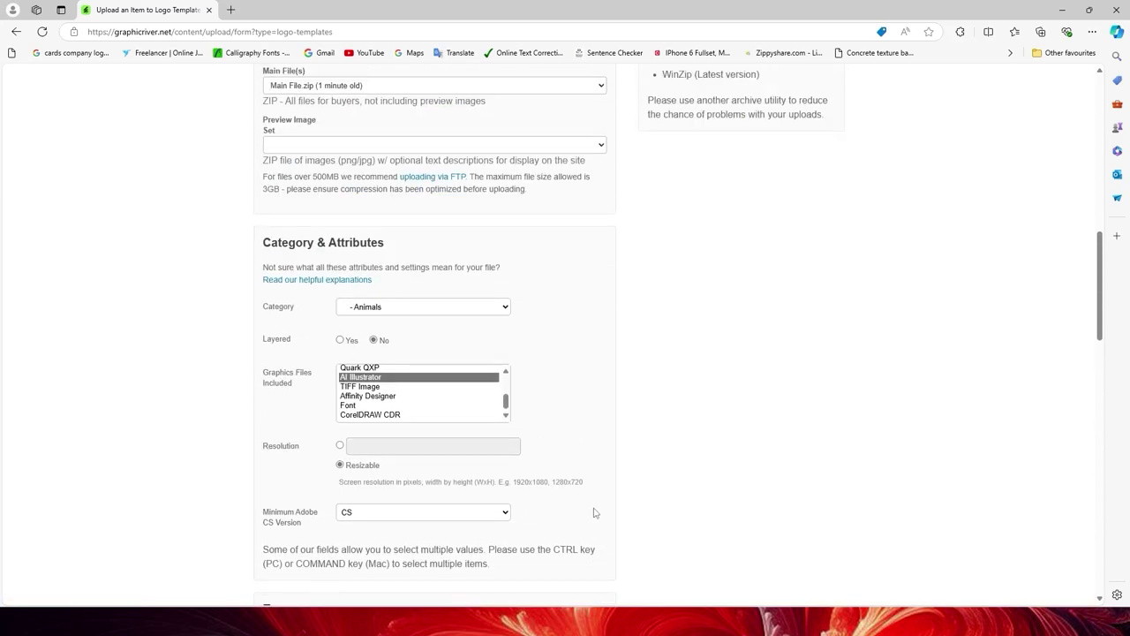
scroll(587, 517, up, 2)
scroll(582, 517, up, 2)
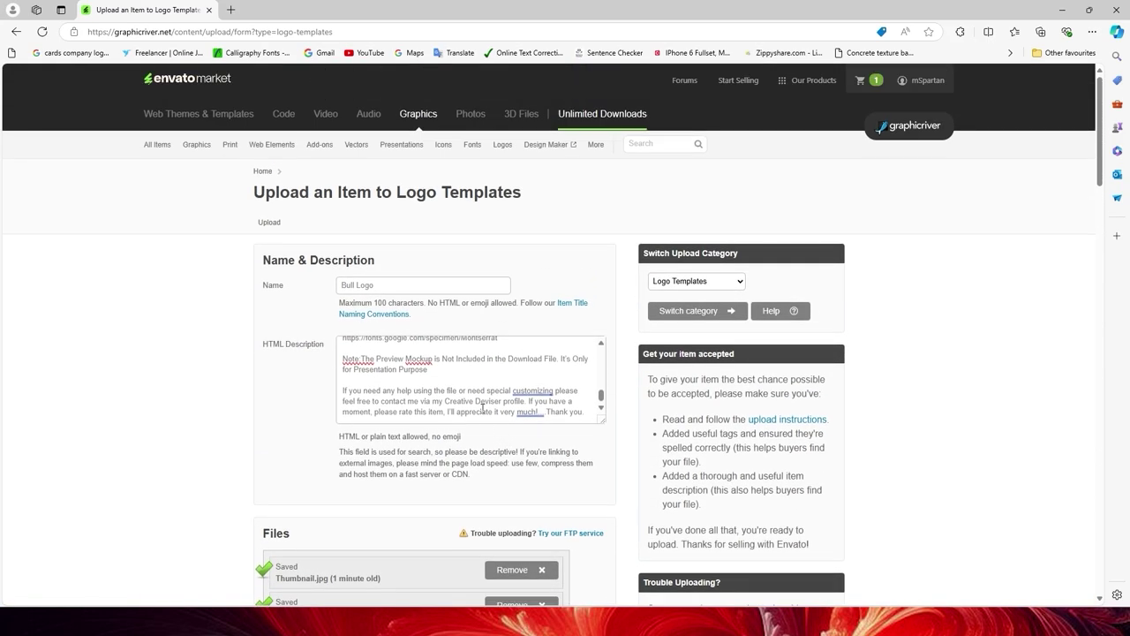
scroll(475, 378, up, 3)
scroll(475, 378, up, 3)
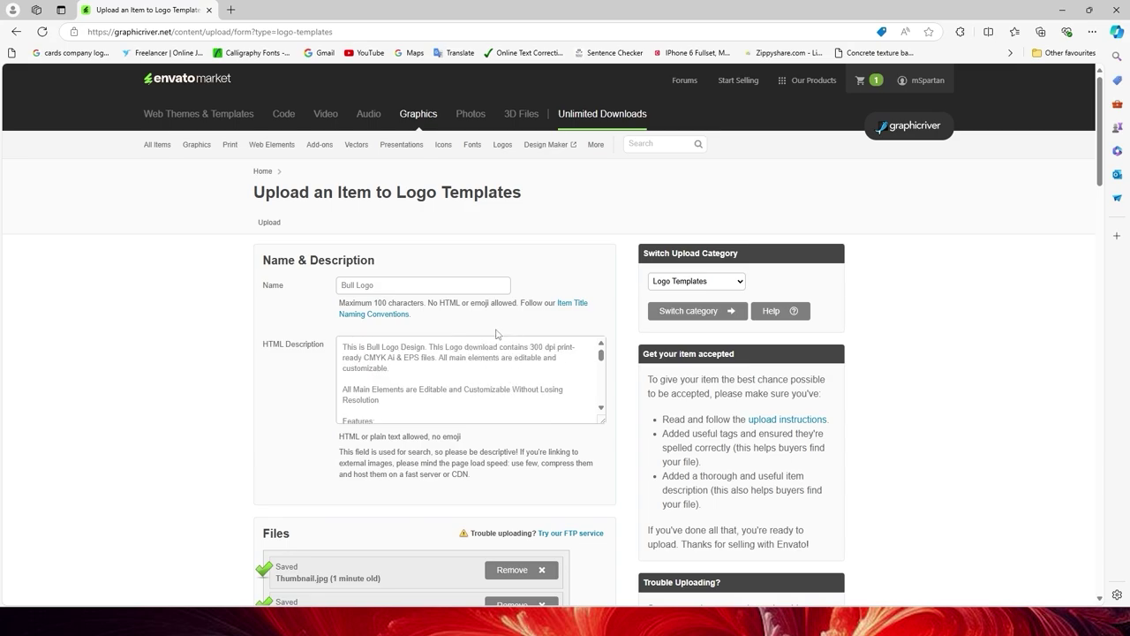
click(393, 285)
scroll(296, 338, down, 2)
scroll(471, 325, down, 2)
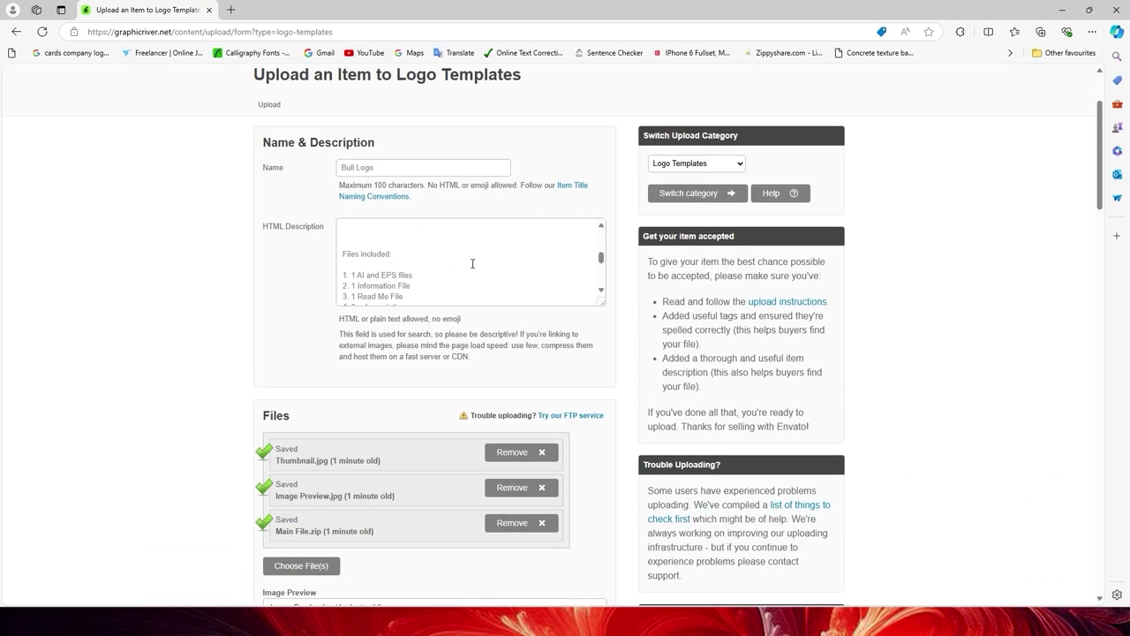
scroll(393, 421, down, 2)
scroll(353, 406, down, 1)
scroll(323, 265, down, 2)
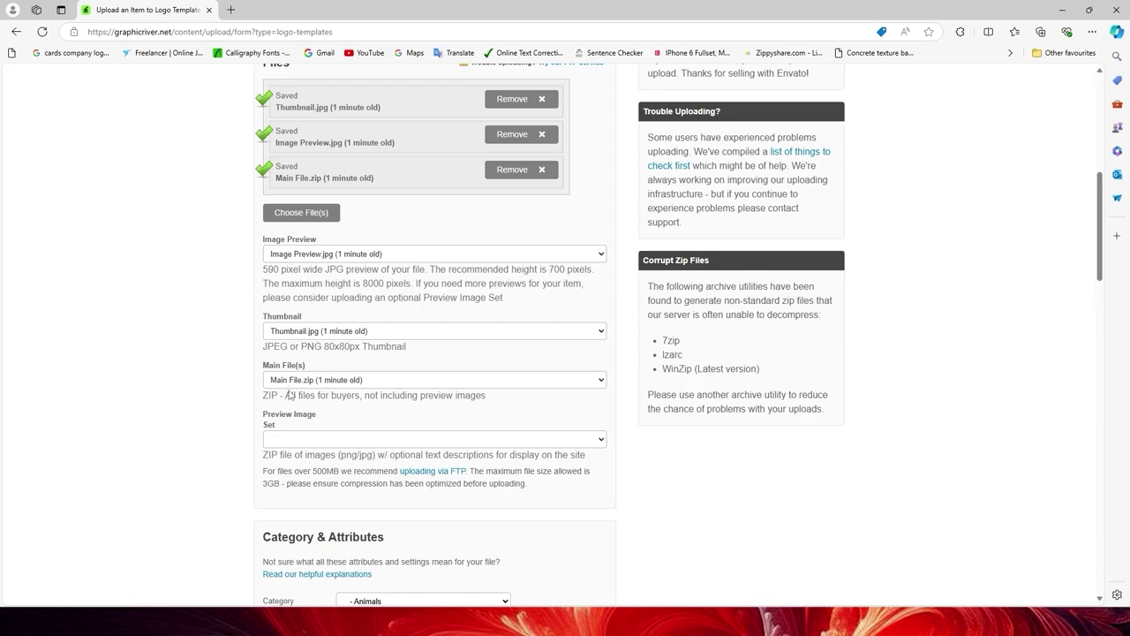
Step: Add AI Illustrator to the Graphics Files Included list
scroll(291, 396, down, 1)
scroll(319, 386, down, 4)
scroll(353, 371, down, 1)
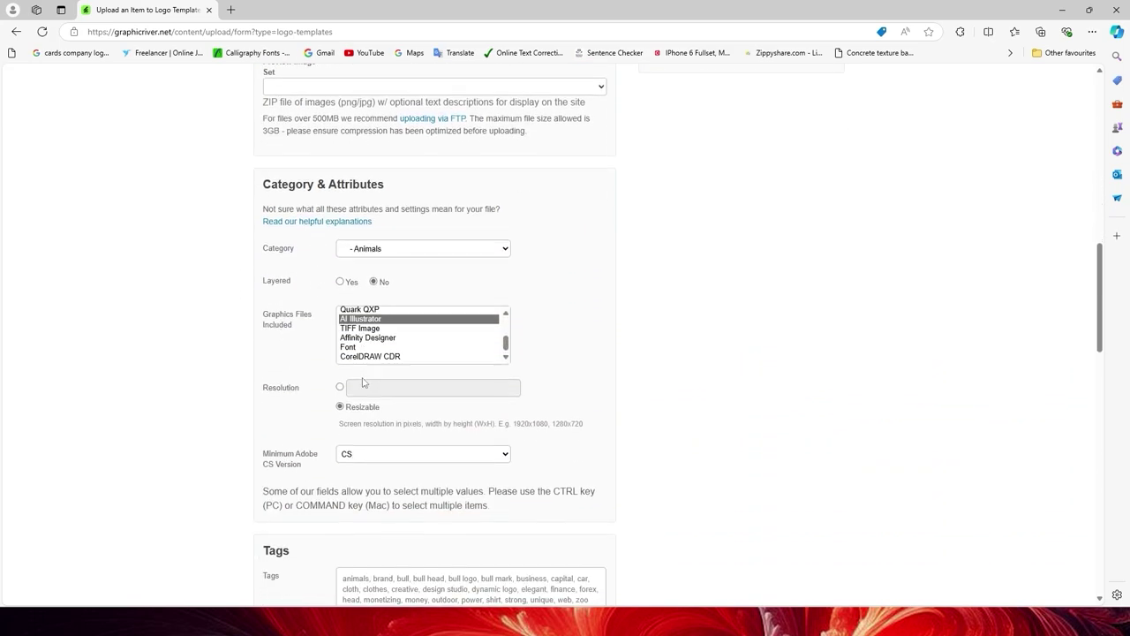
scroll(371, 343, up, 2)
scroll(371, 343, down, 1)
ctrl+click(383, 340)
Step: Upload the Bull Logo item for review
scroll(399, 382, down, 2)
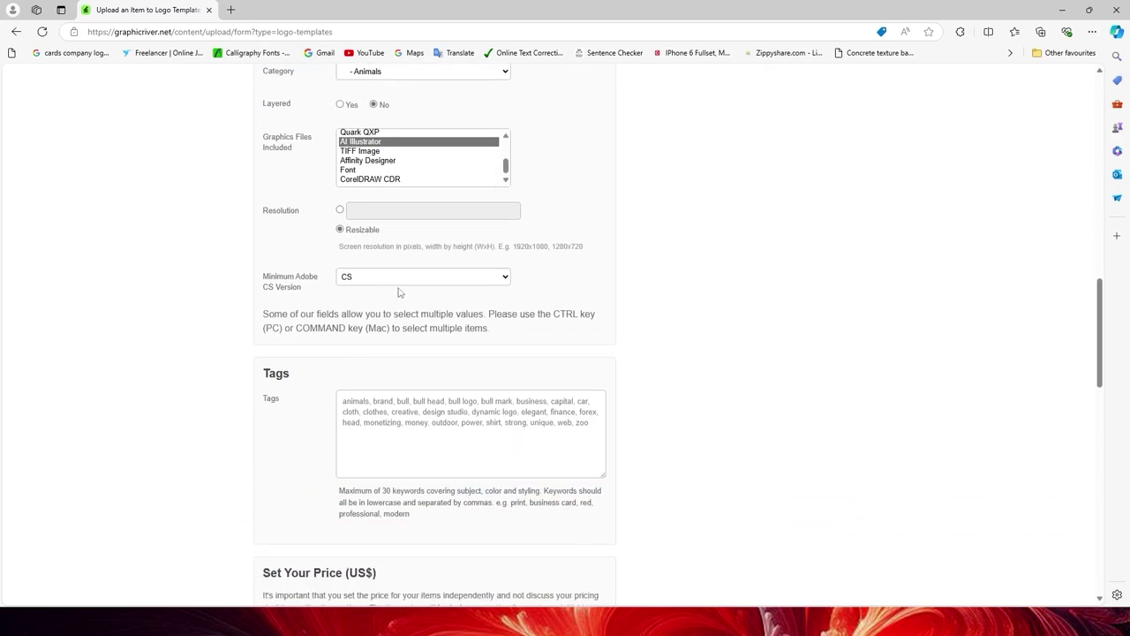
scroll(371, 383, down, 1)
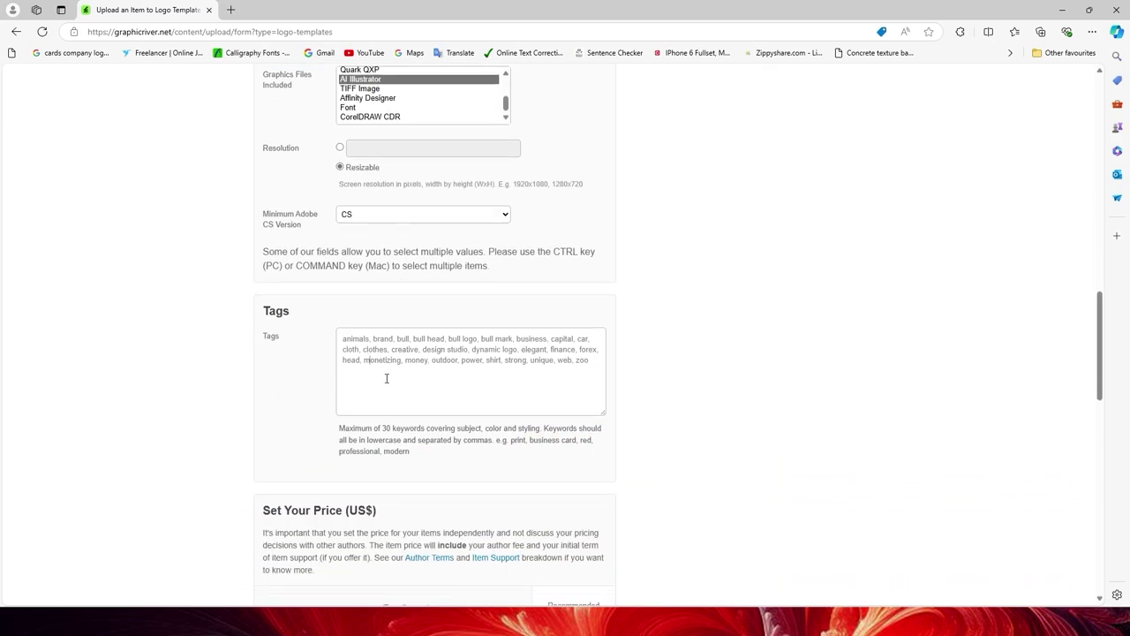
scroll(386, 379, down, 5)
scroll(449, 358, down, 2)
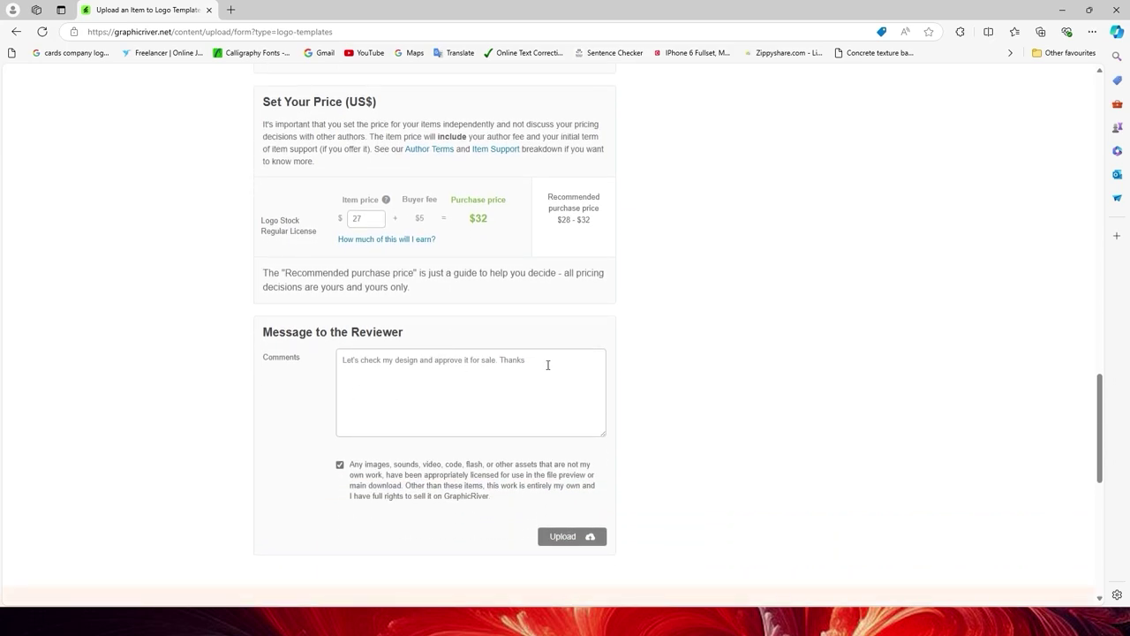
scroll(535, 361, down, 2)
scroll(469, 391, down, 2)
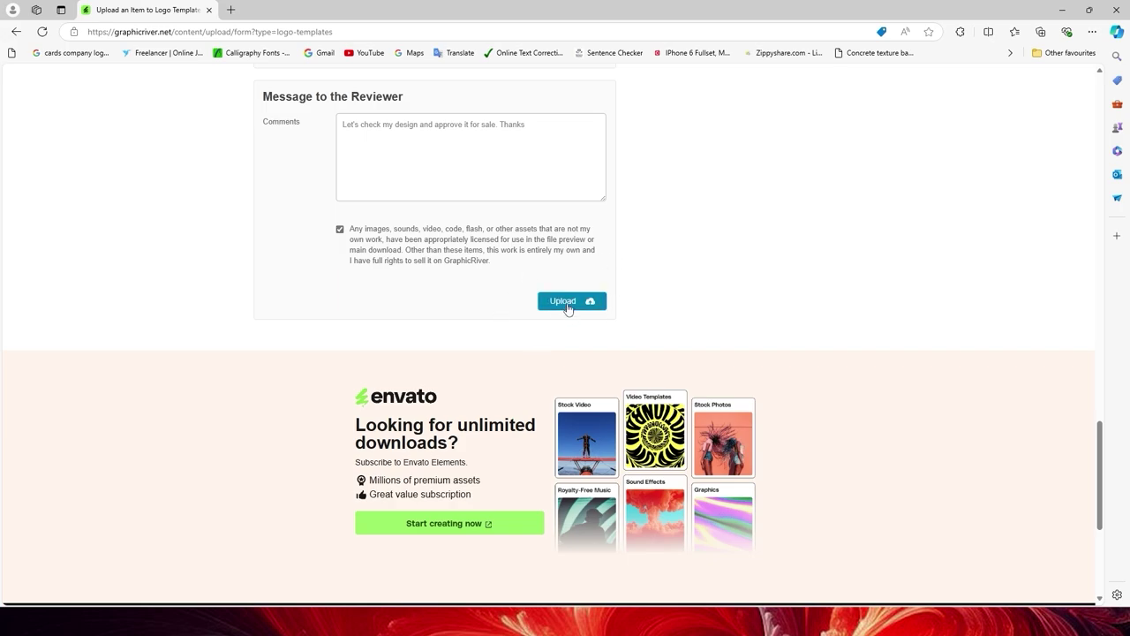
click(568, 305)
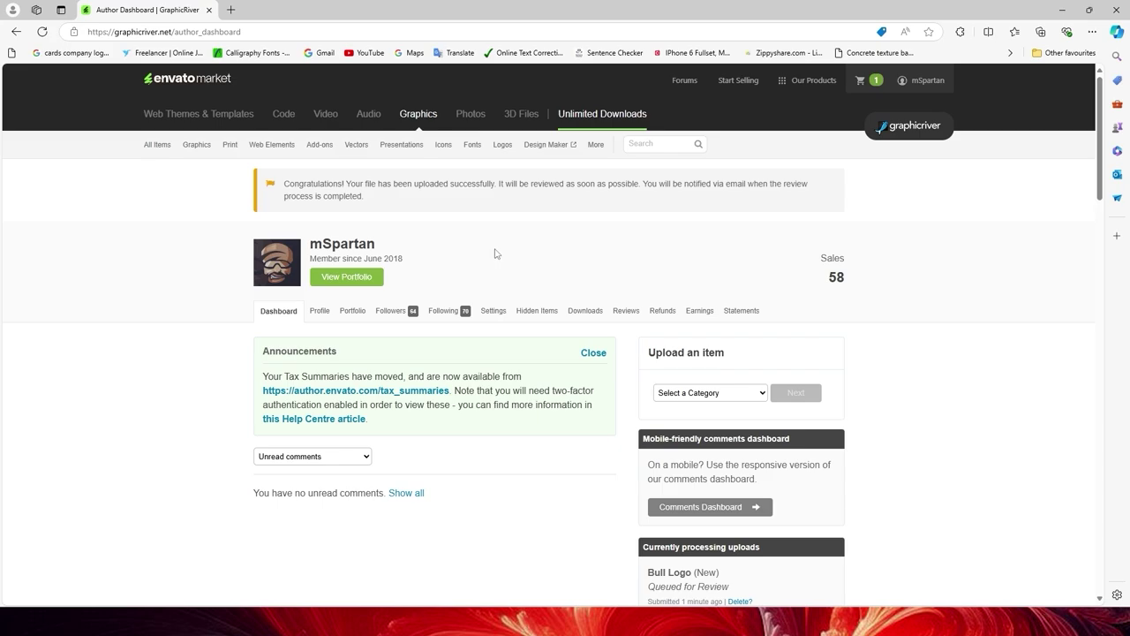
Step: Check that Bull Logo appears under Currently processing uploads as Queued for Review
scroll(496, 253, down, 1)
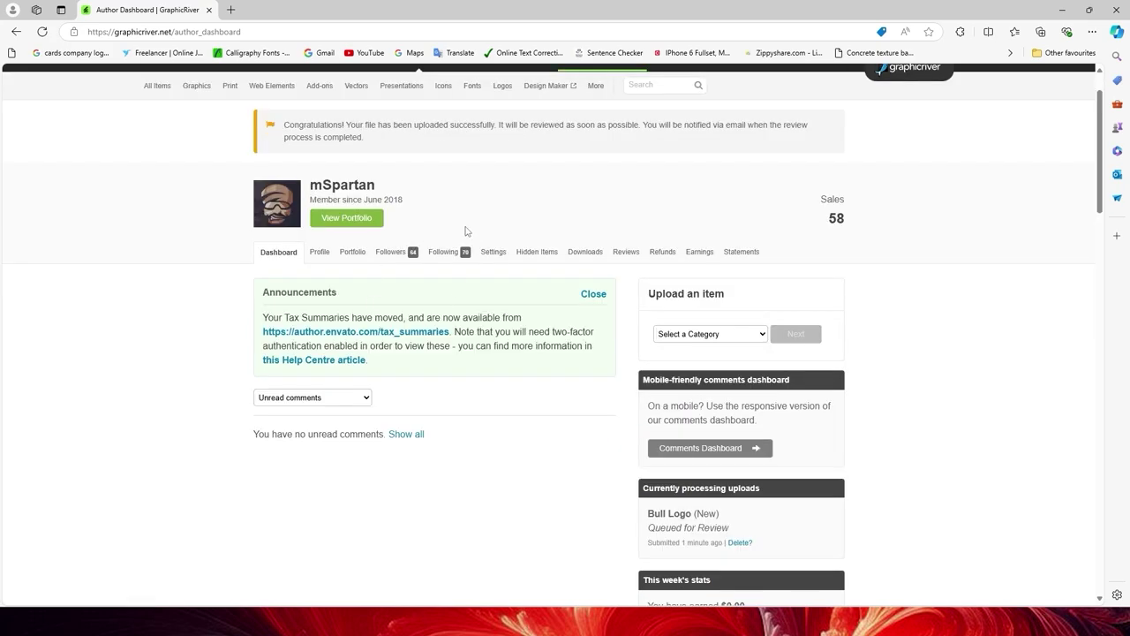
scroll(665, 442, down, 2)
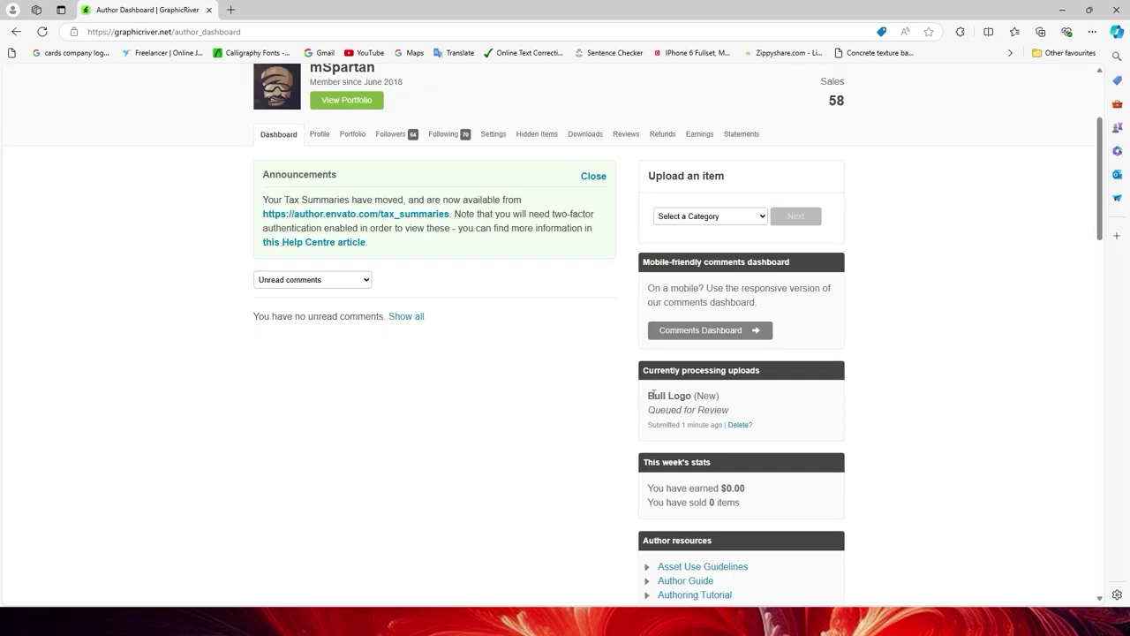
drag(649, 395, 692, 398)
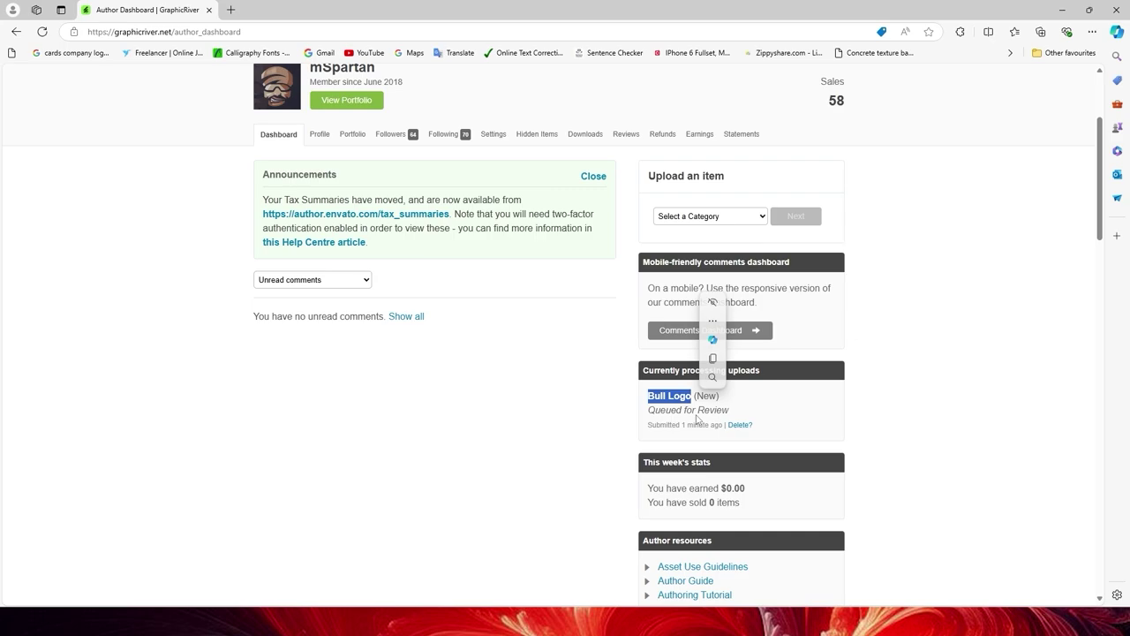
Step: In a new tab, search 'graphicriver review time' and open Envato's review times page
click(950, 180)
click(231, 11)
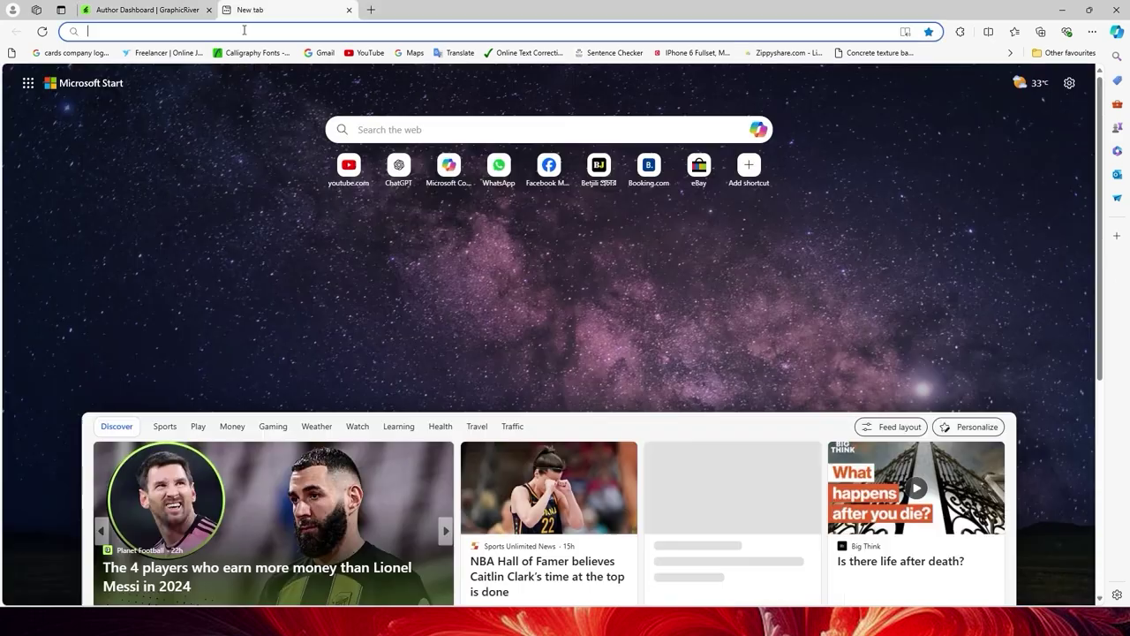
click(169, 91)
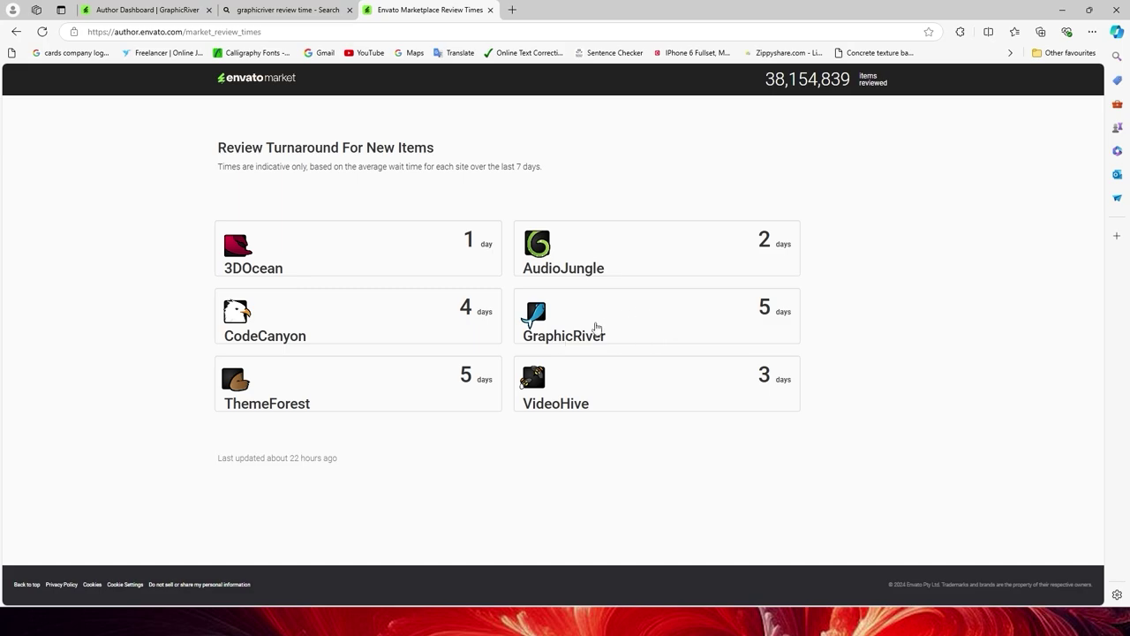
click(592, 328)
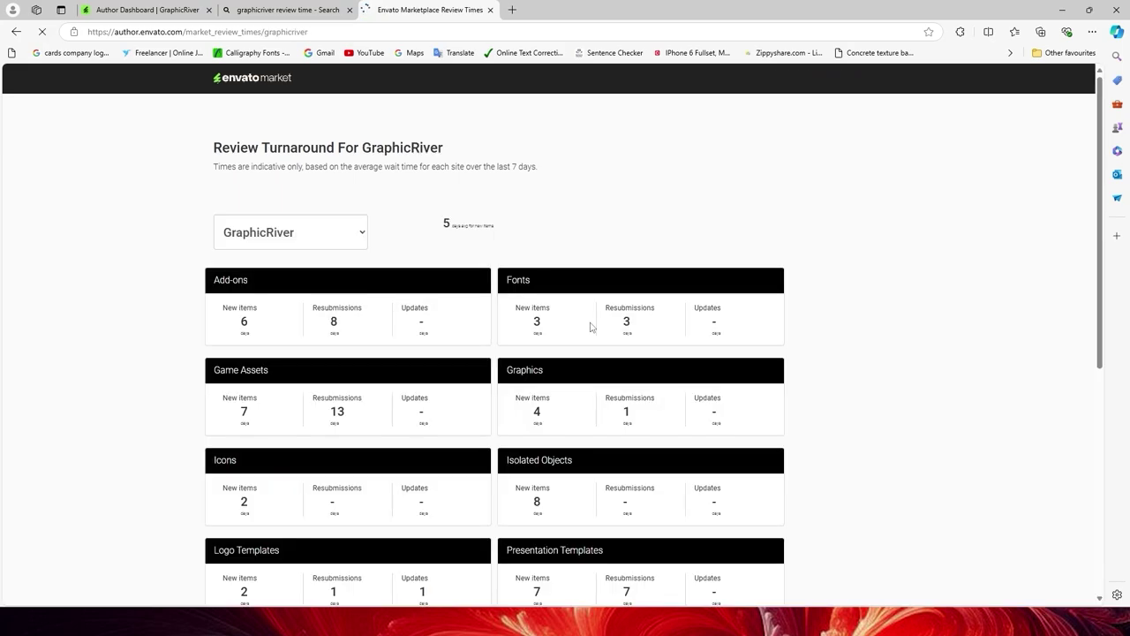
Step: Highlight the Logo Templates review times for new items, updates and resubmissions
scroll(521, 327, down, 2)
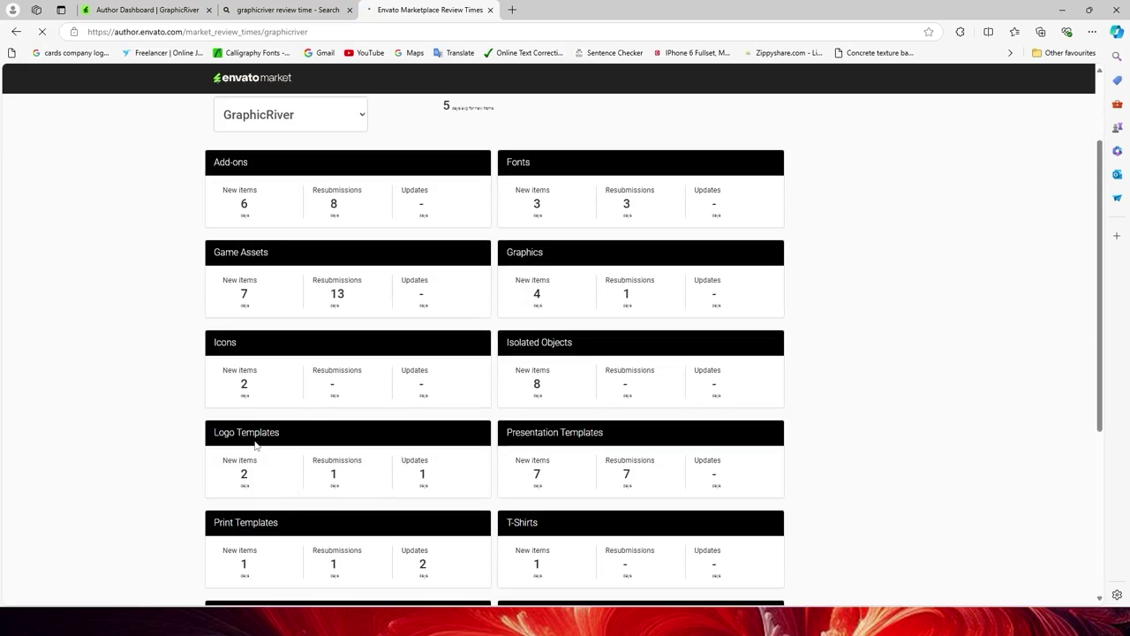
scroll(265, 475, down, 1)
drag(244, 412, 234, 418)
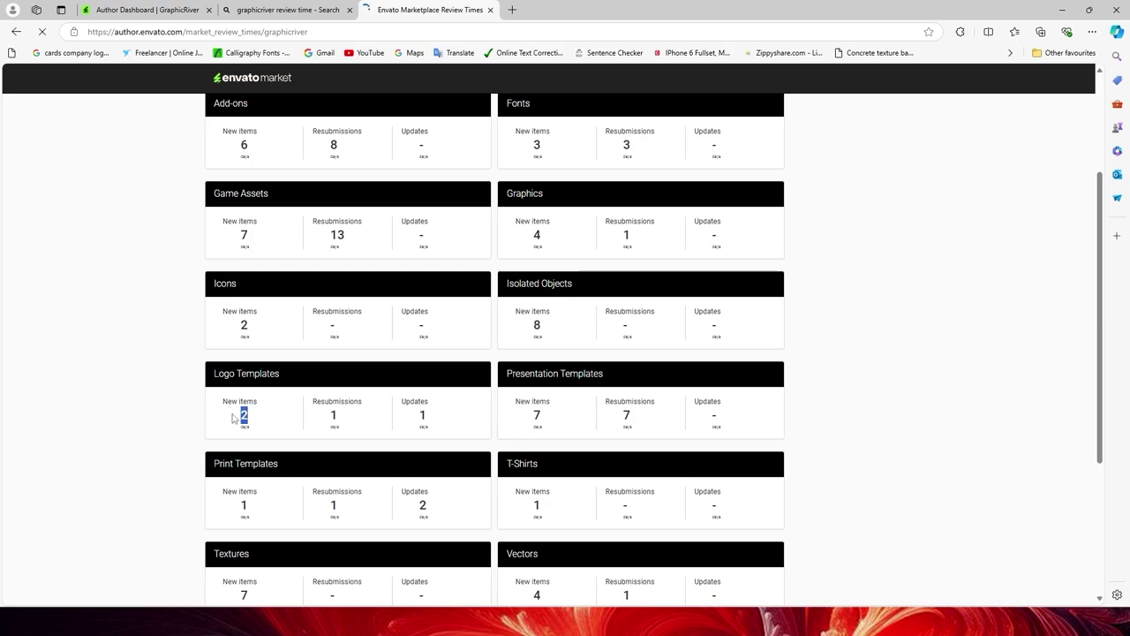
drag(419, 413, 430, 419)
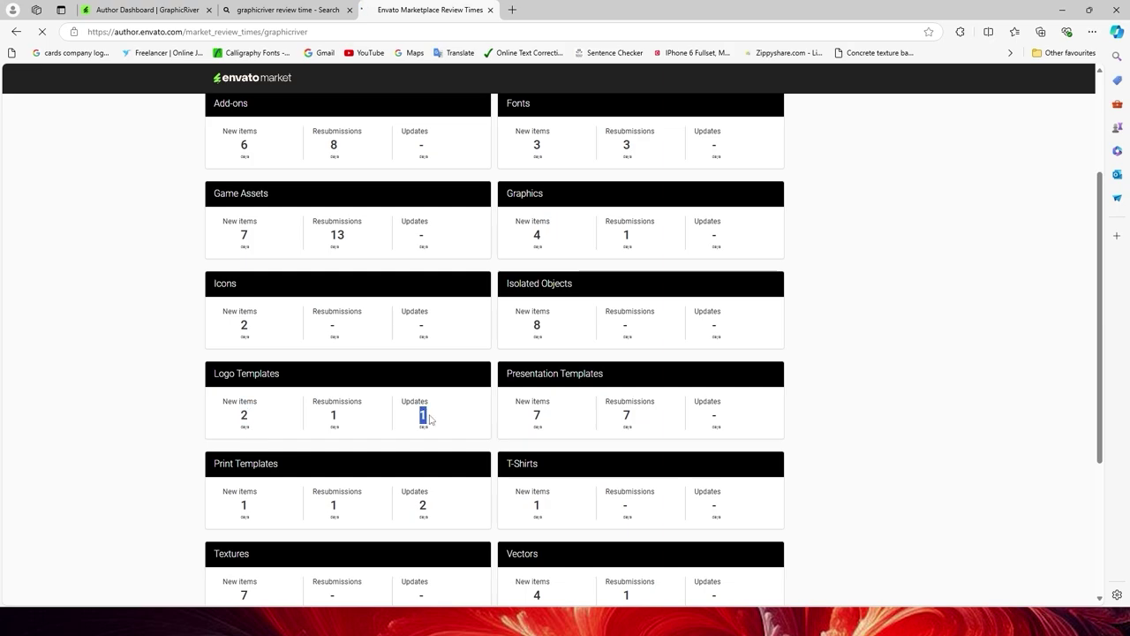
drag(329, 411, 342, 422)
click(358, 433)
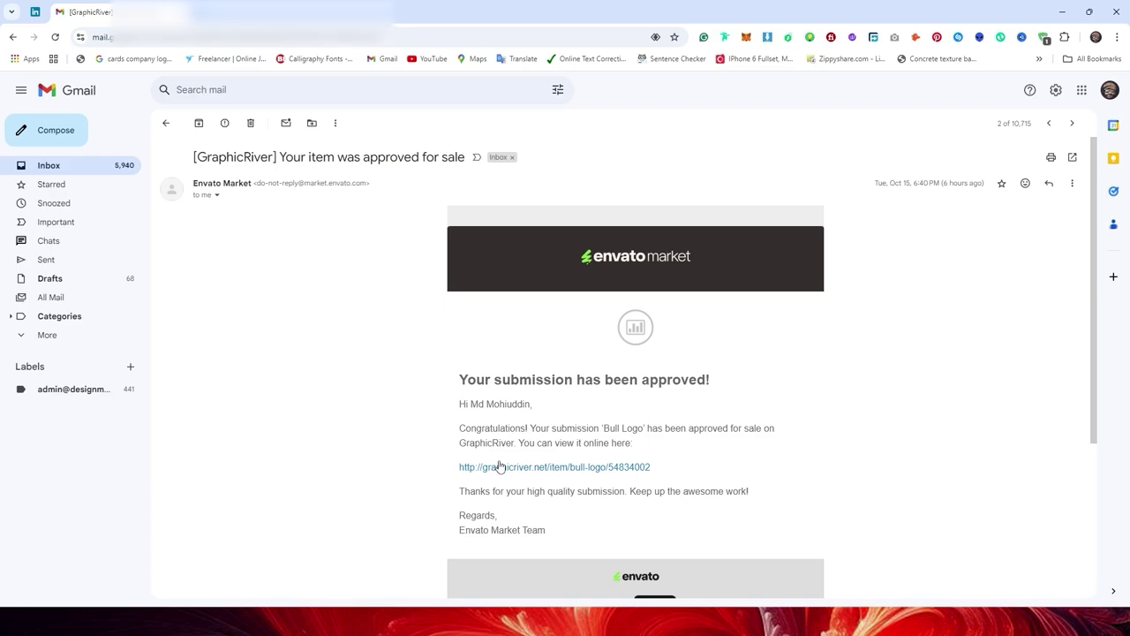
Step: Follow the graphicriver.net/item/bull-logo link in the approval email
scroll(681, 428, down, 1)
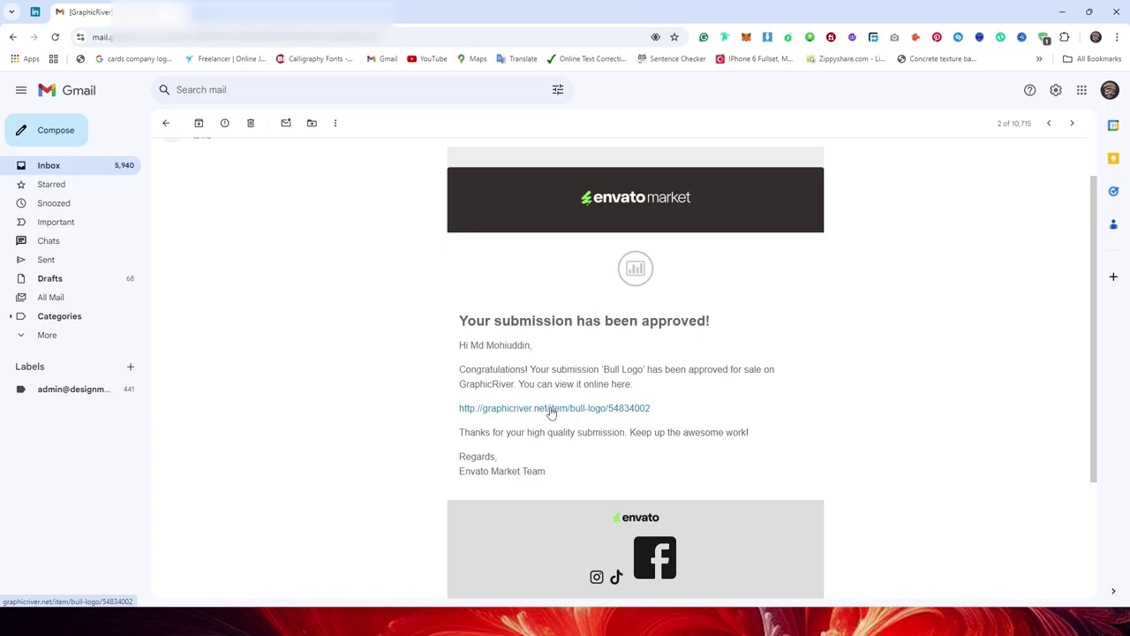
click(551, 409)
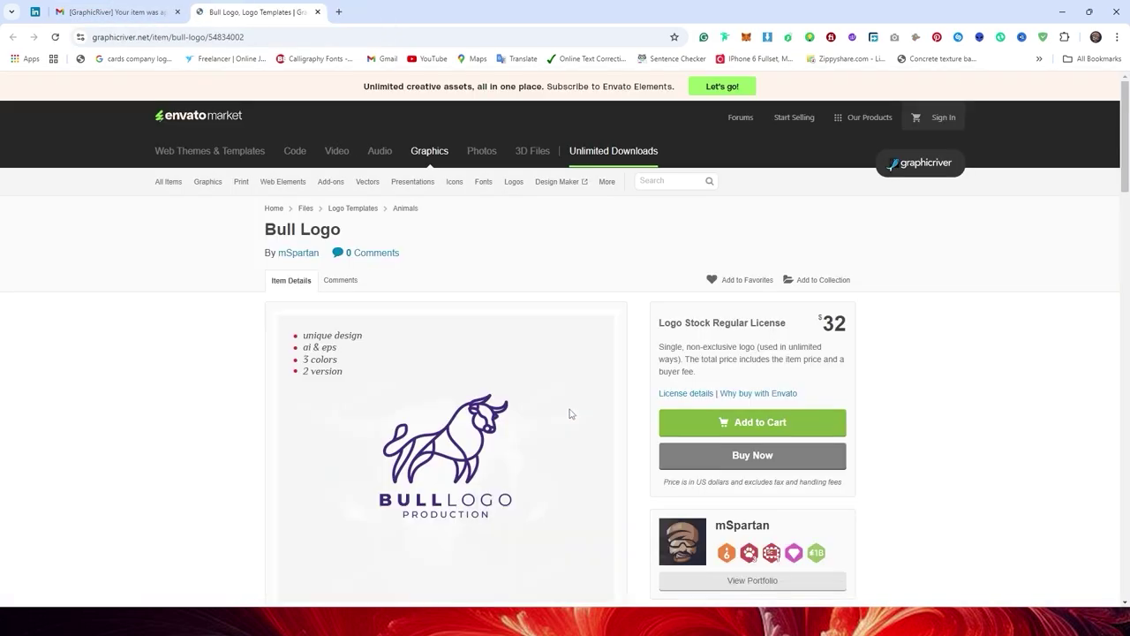
scroll(757, 402, down, 1)
scroll(568, 353, down, 1)
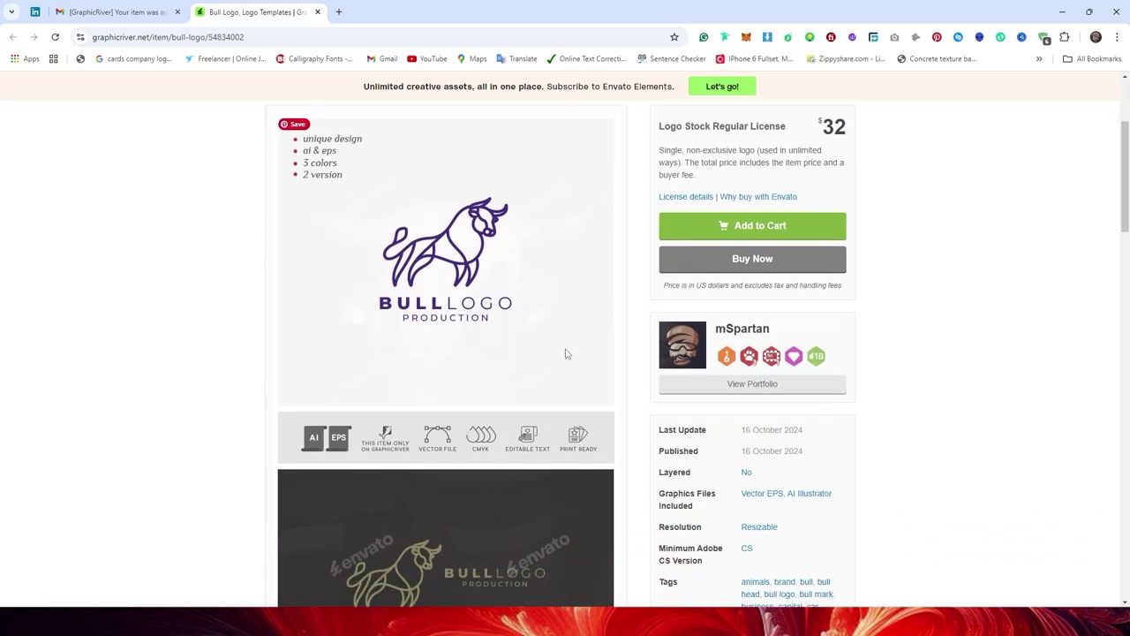
scroll(570, 397, down, 1)
scroll(577, 448, up, 2)
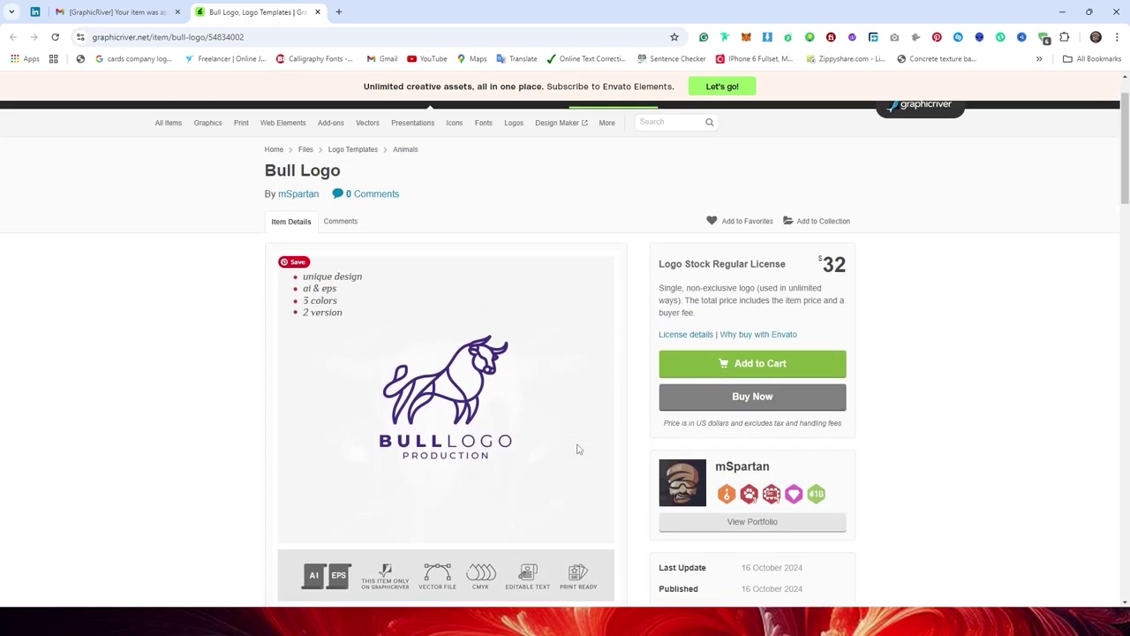
scroll(576, 449, down, 2)
scroll(503, 404, down, 2)
scroll(509, 411, down, 2)
scroll(512, 409, down, 5)
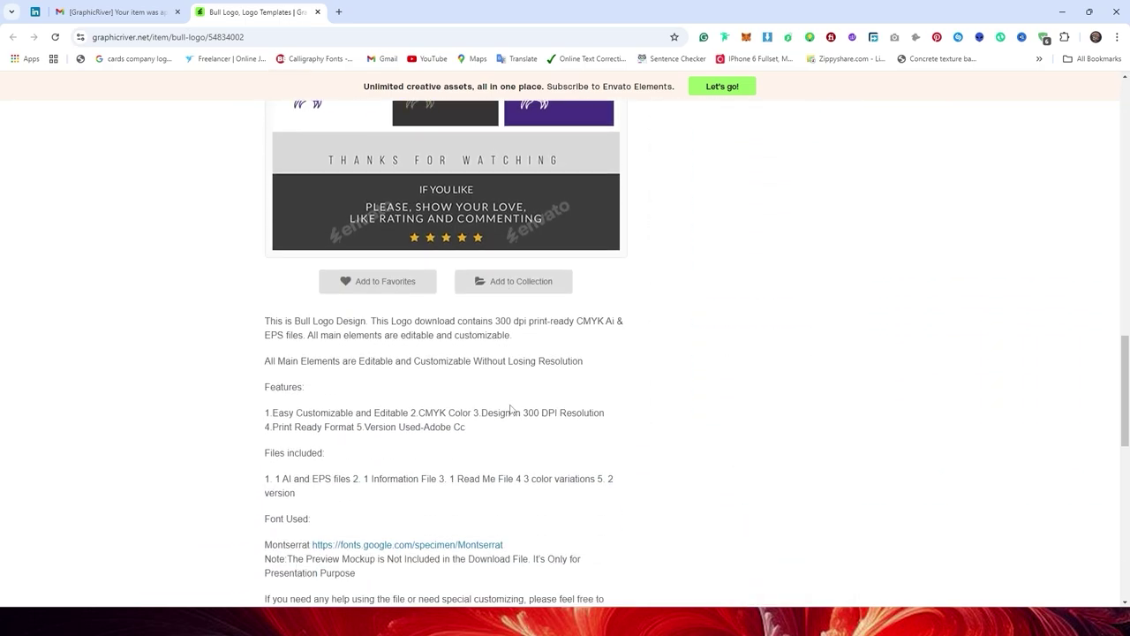
scroll(518, 409, down, 1)
scroll(755, 386, down, 2)
scroll(751, 385, up, 3)
scroll(747, 383, up, 4)
scroll(747, 383, up, 4)
scroll(610, 404, up, 1)
scroll(619, 401, up, 4)
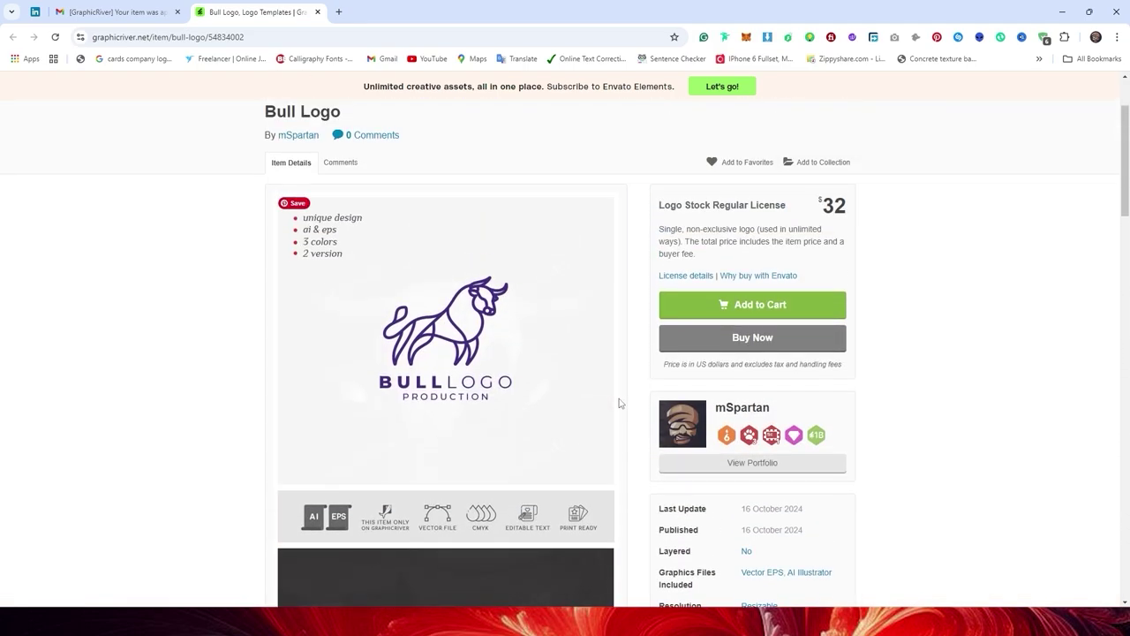
scroll(618, 401, up, 2)
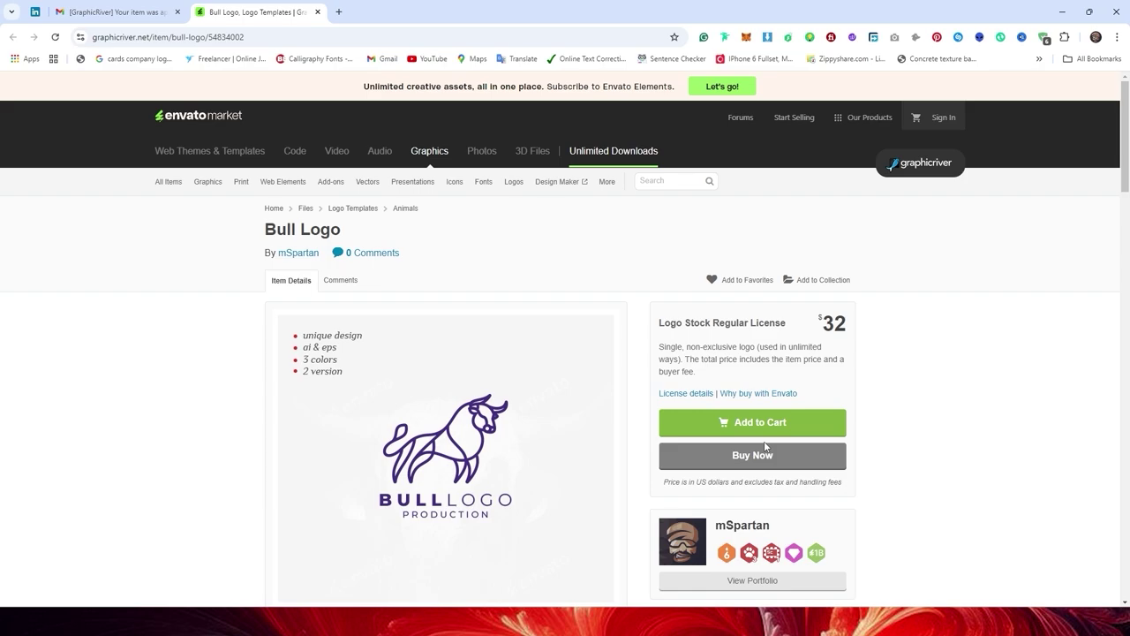